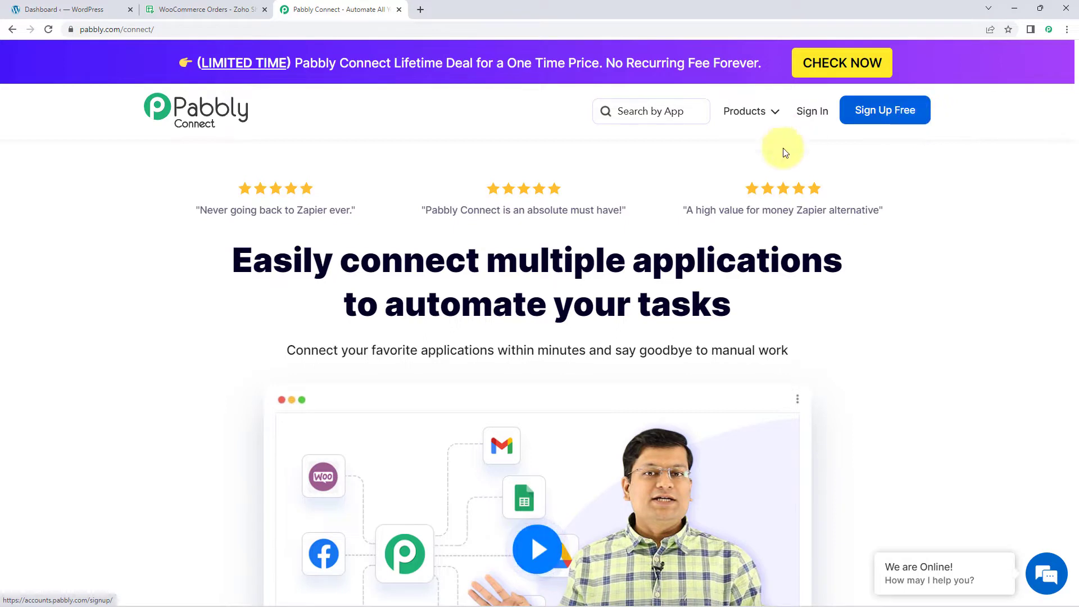
# Step: Sign in to Pabbly Connect and create a workflow named "WooCommerce to Zoho Sheets"
pyautogui.click(813, 114)
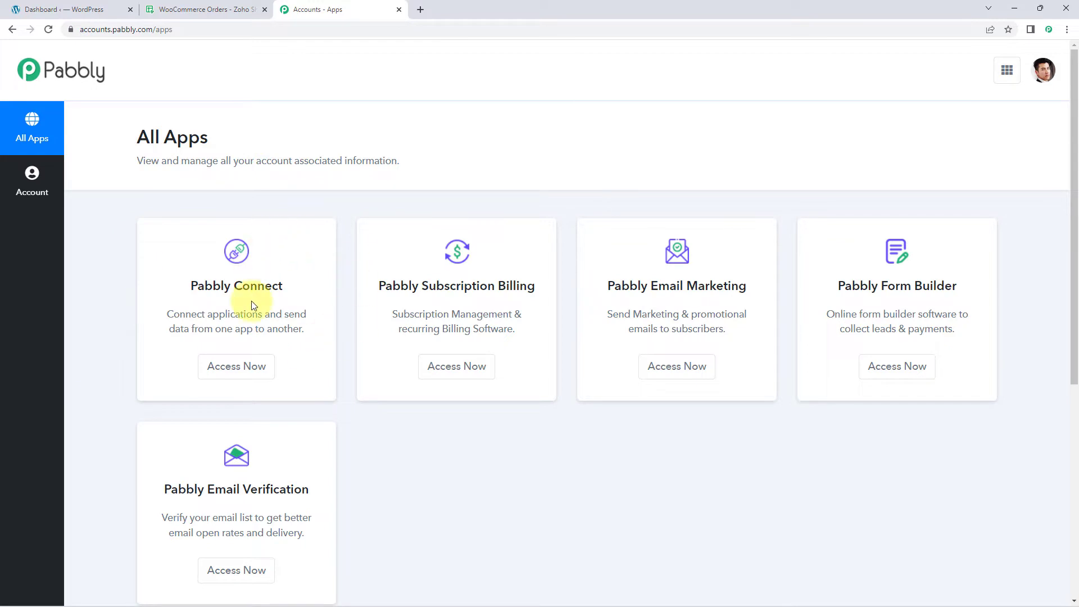
pyautogui.click(241, 369)
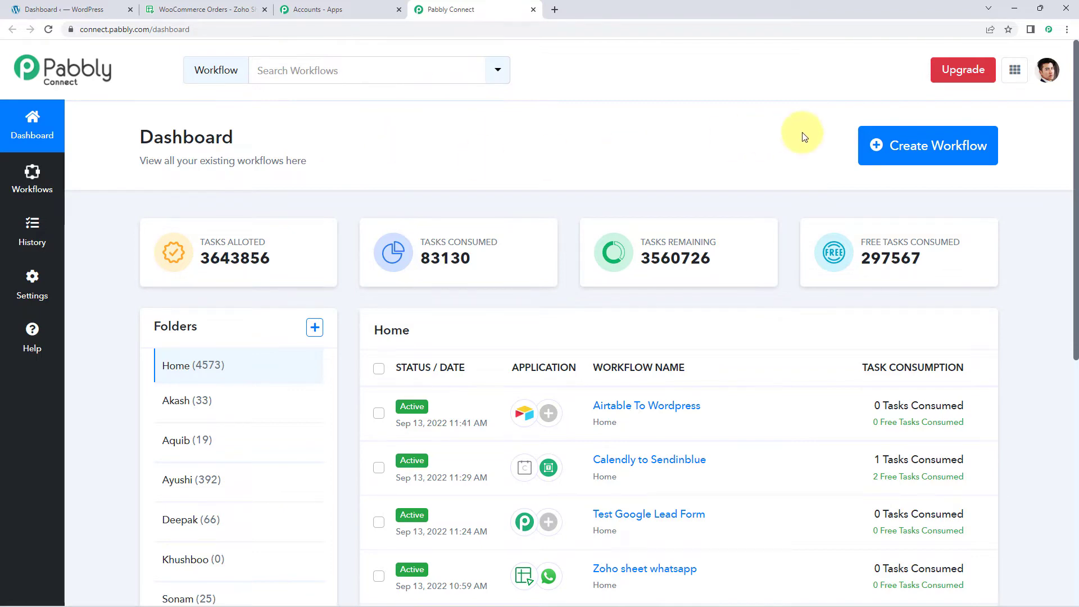
pyautogui.click(879, 145)
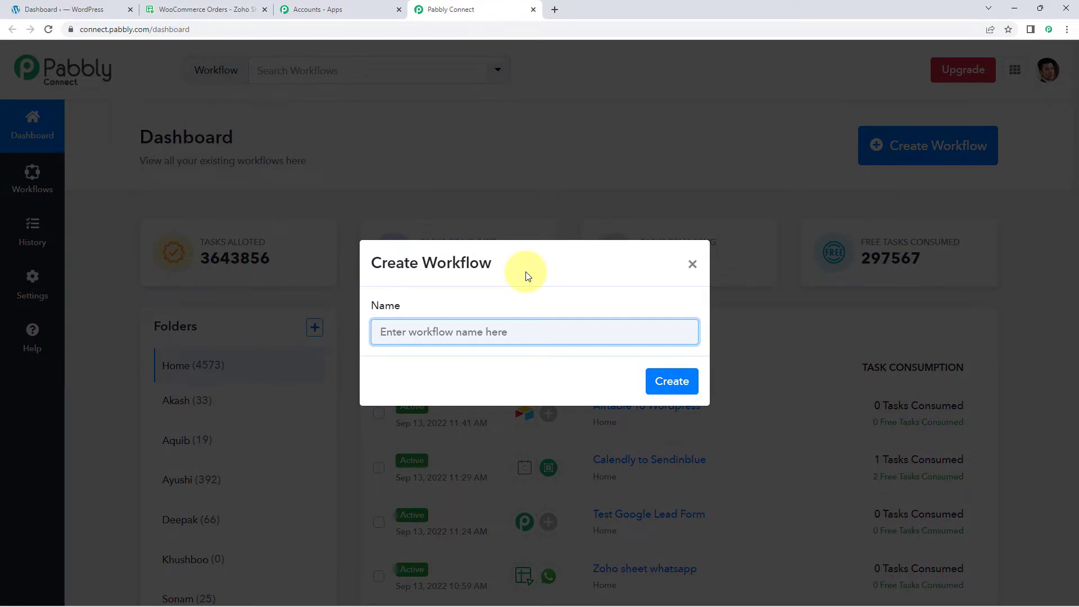
pyautogui.write('WooCommerce to Zoho Sheets')
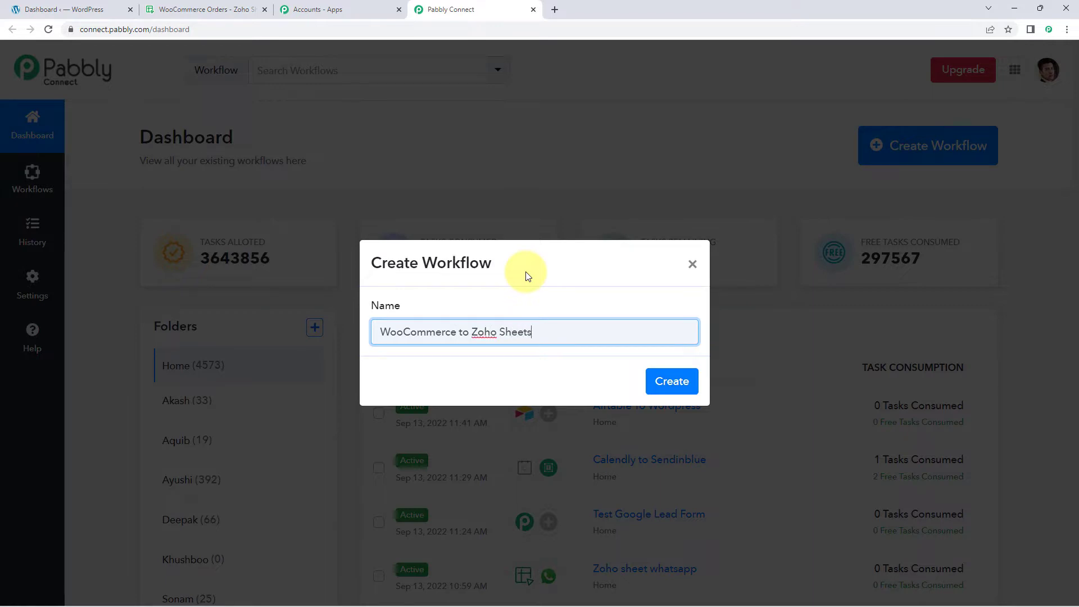
pyautogui.click(674, 382)
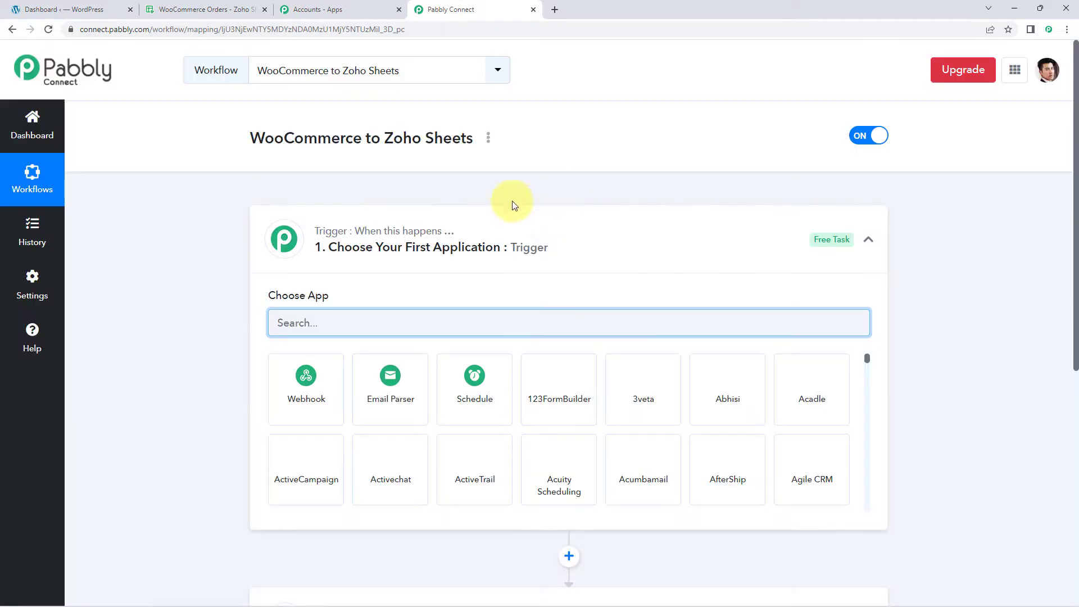
pyautogui.click(561, 229)
pyautogui.scroll(-1, 219, 220)
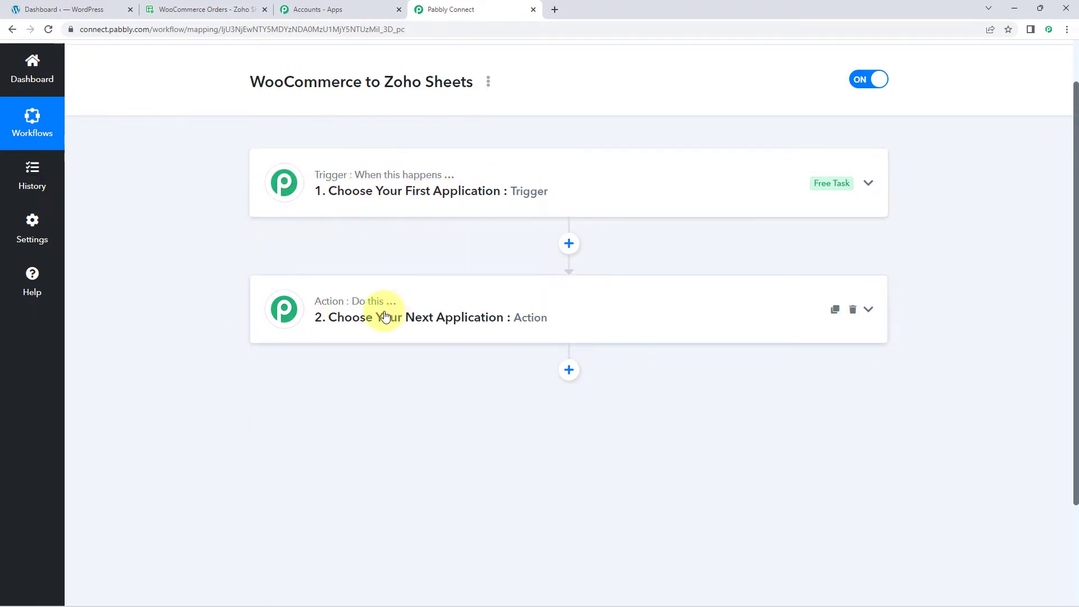
pyautogui.click(361, 200)
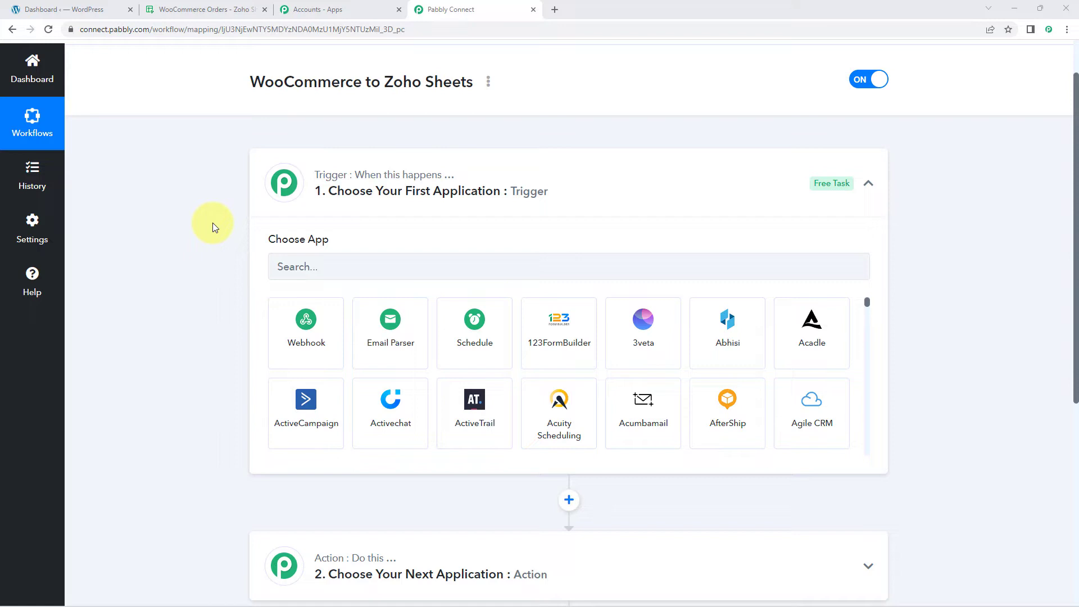
# Step: Set the workflow's trigger application to WooCommerce with New Order Created as the trigger event
pyautogui.scroll(-1, 209, 225)
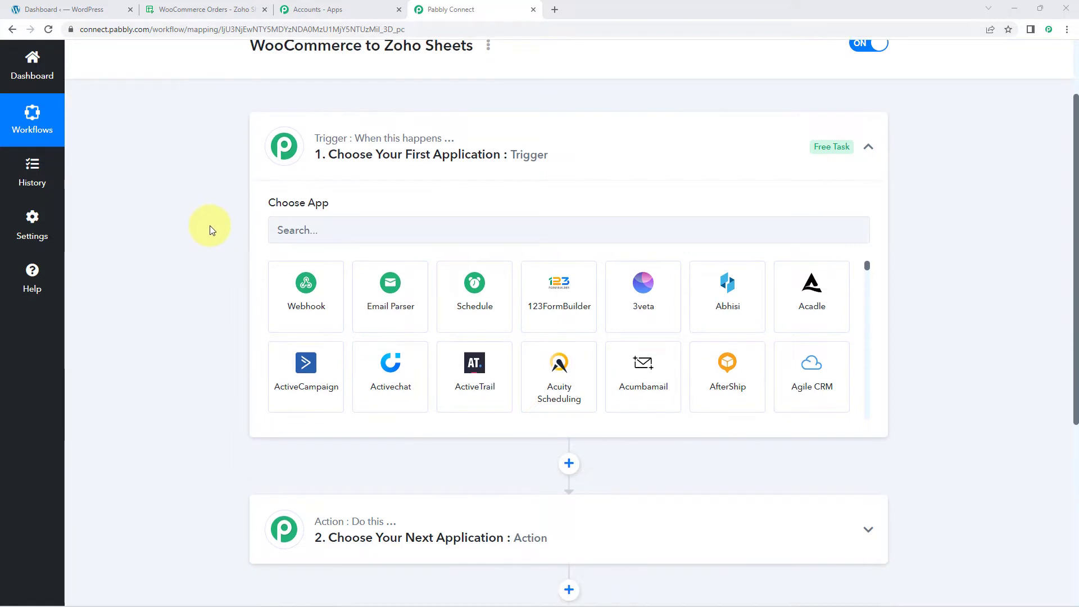
pyautogui.click(315, 147)
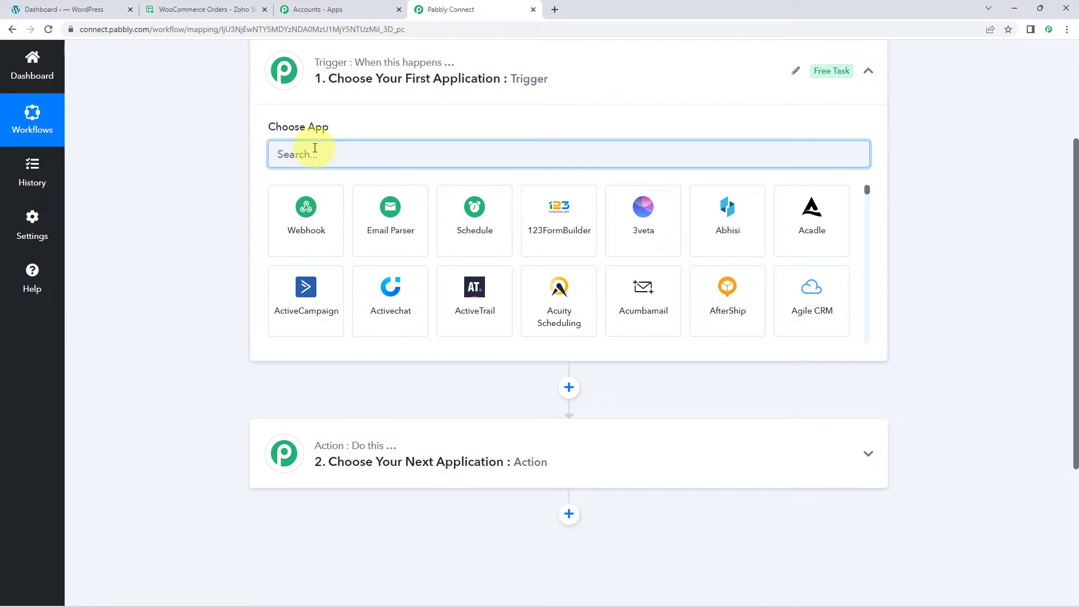
pyautogui.write('WooComer')
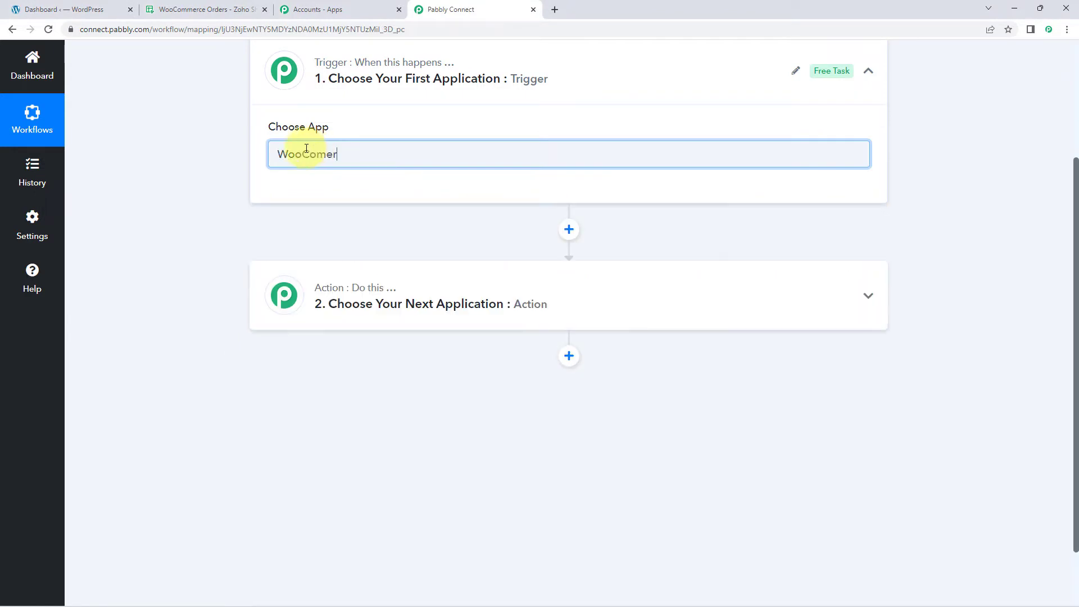
pyautogui.press('BackSpace')
pyautogui.write('m')
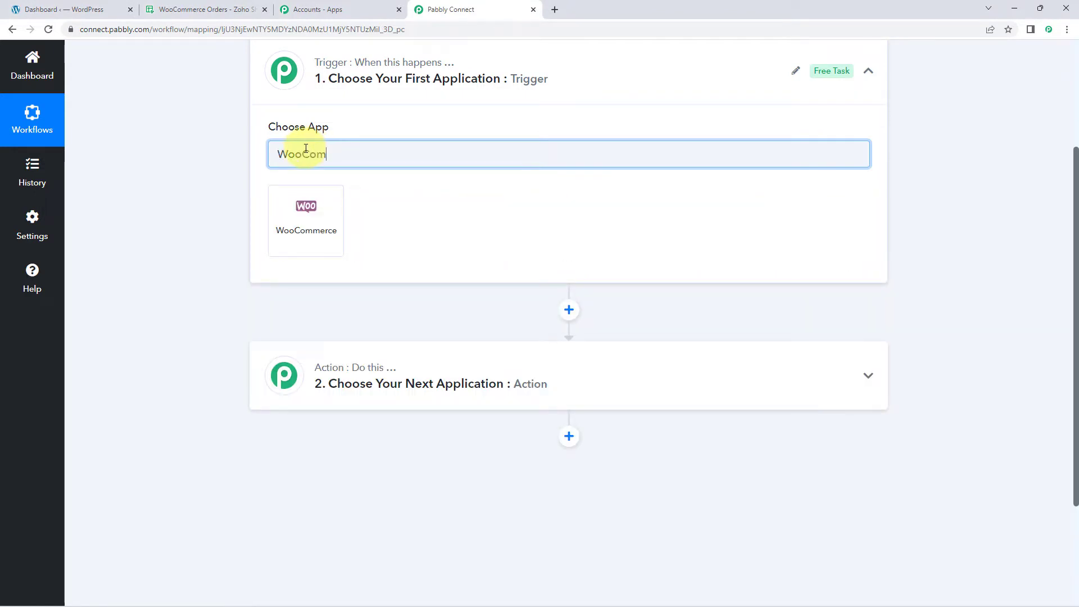
pyautogui.click(324, 211)
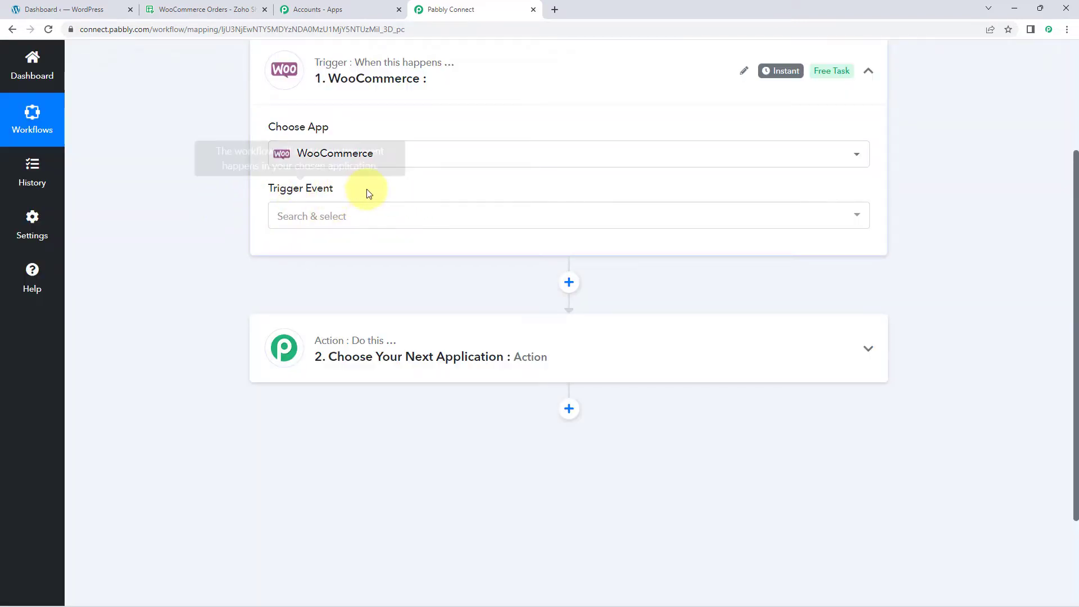
pyautogui.click(379, 227)
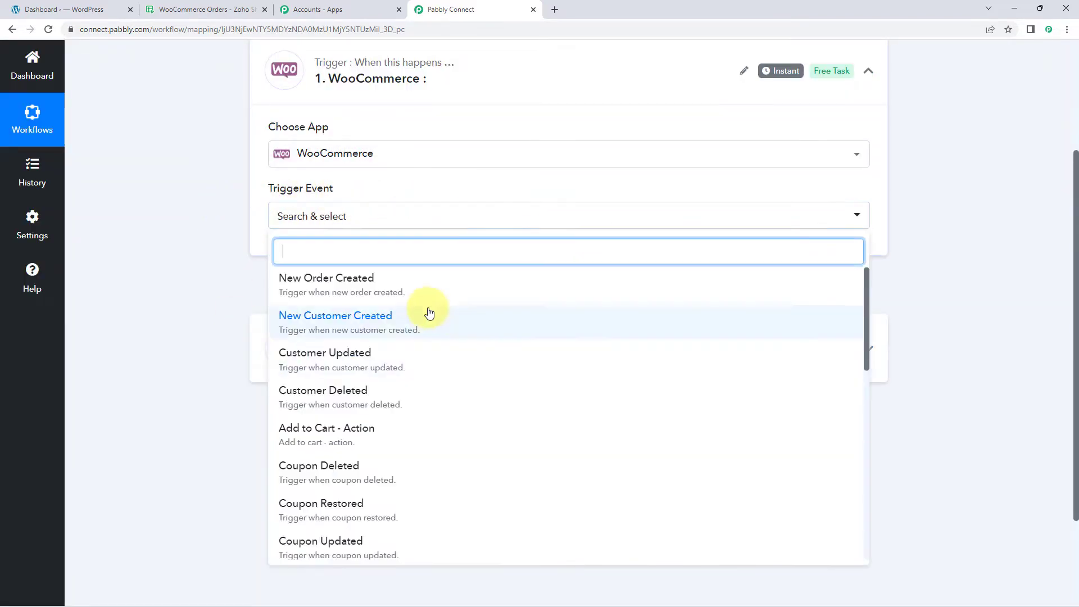
pyautogui.click(391, 291)
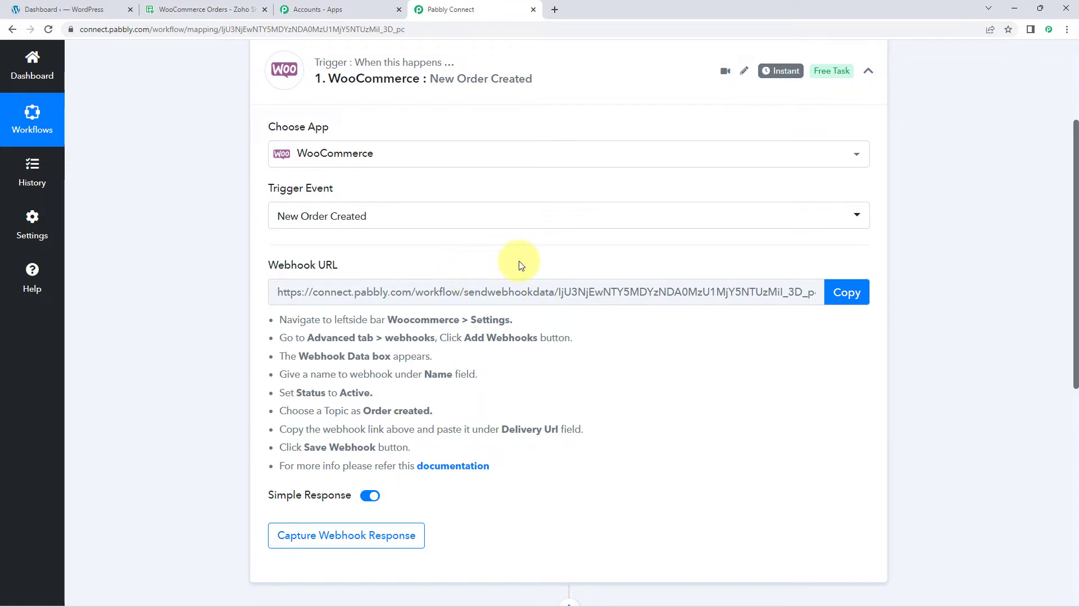
# Step: Copy the WooCommerce trigger's webhook URL and review the setup instructions beneath it
pyautogui.click(850, 292)
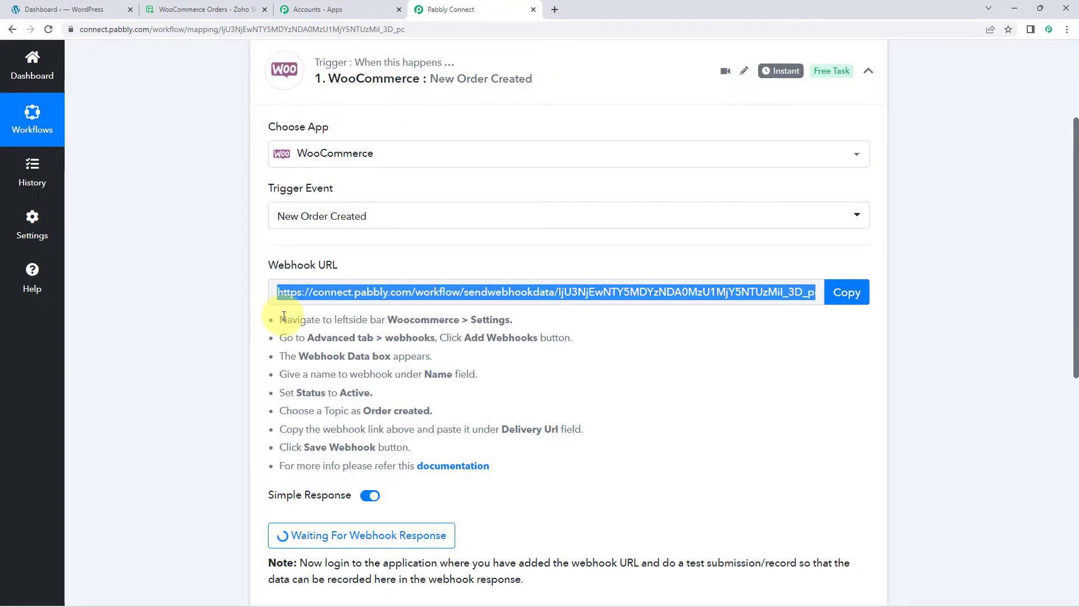
pyautogui.moveTo(280, 313); pyautogui.dragTo(505, 463)
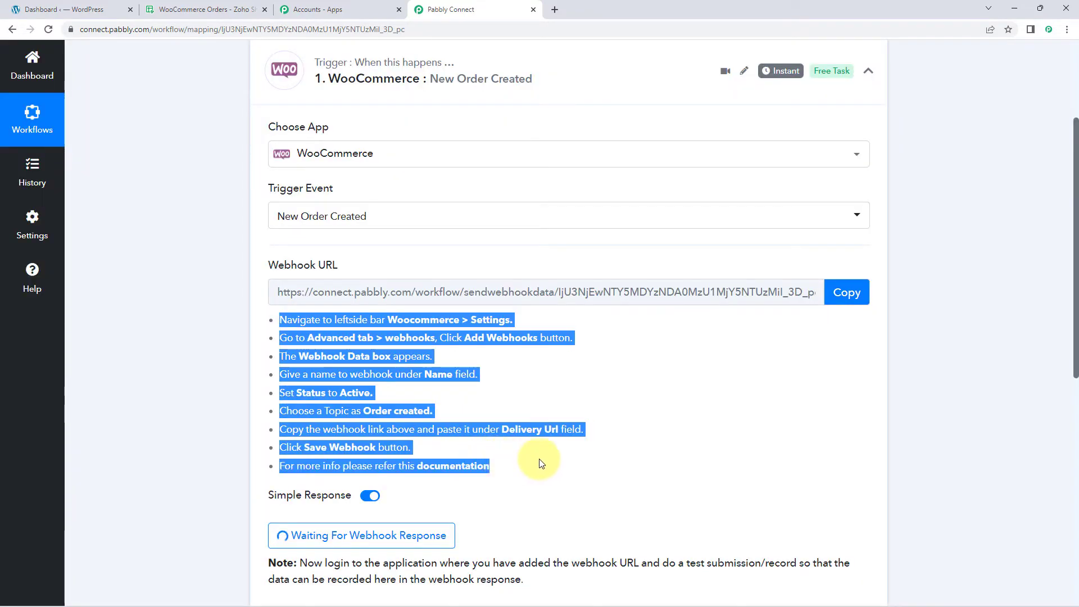
pyautogui.click(531, 401)
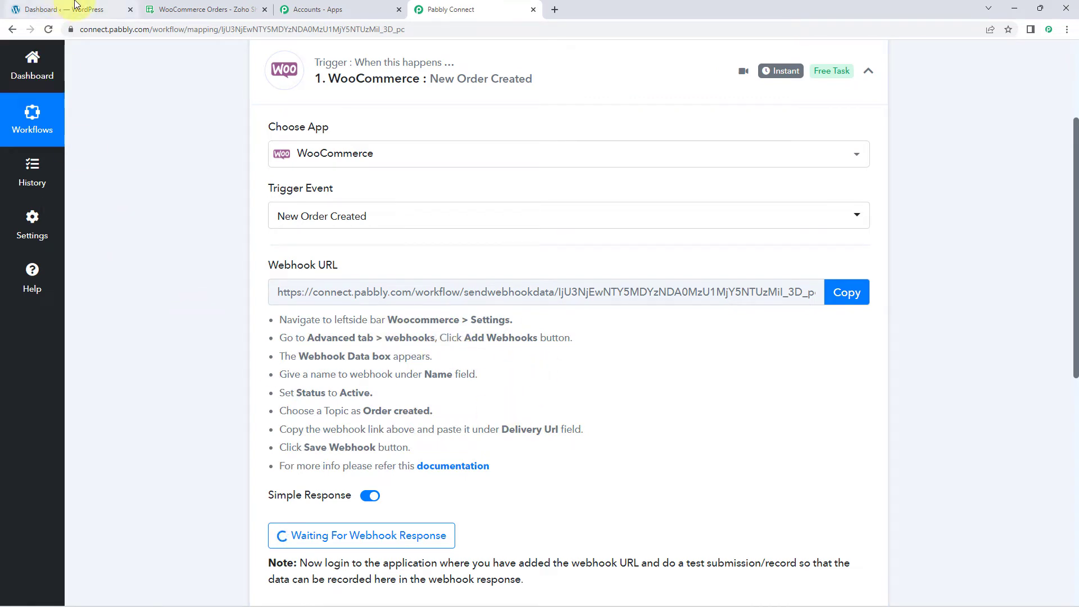
# Step: Switch to the WordPress dashboard and open the Webhooks section of WooCommerce's advanced settings
pyautogui.click(73, 9)
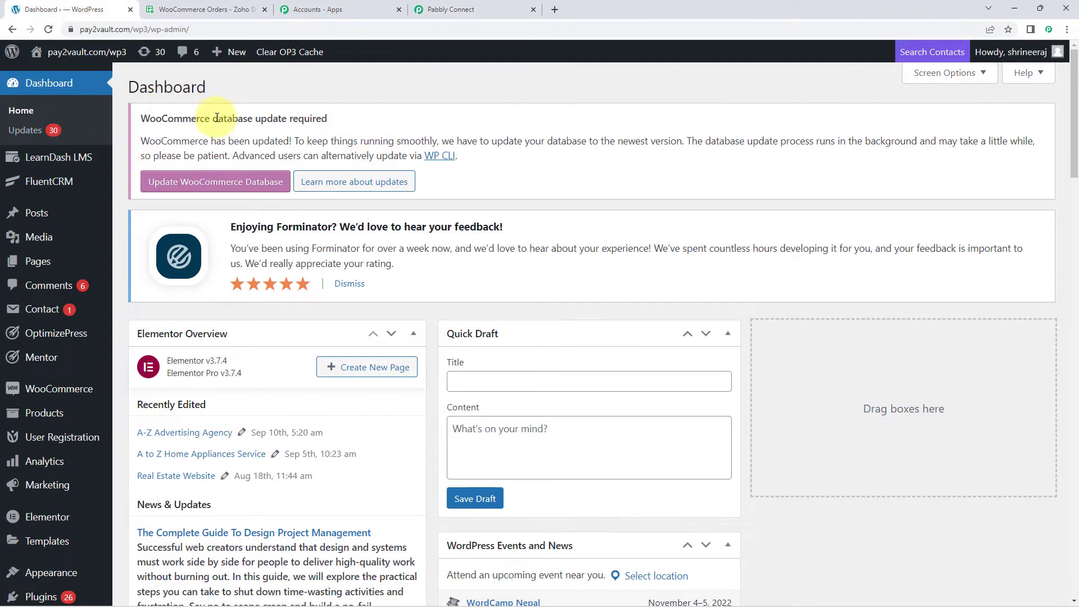
pyautogui.scroll(-2, 103, 341)
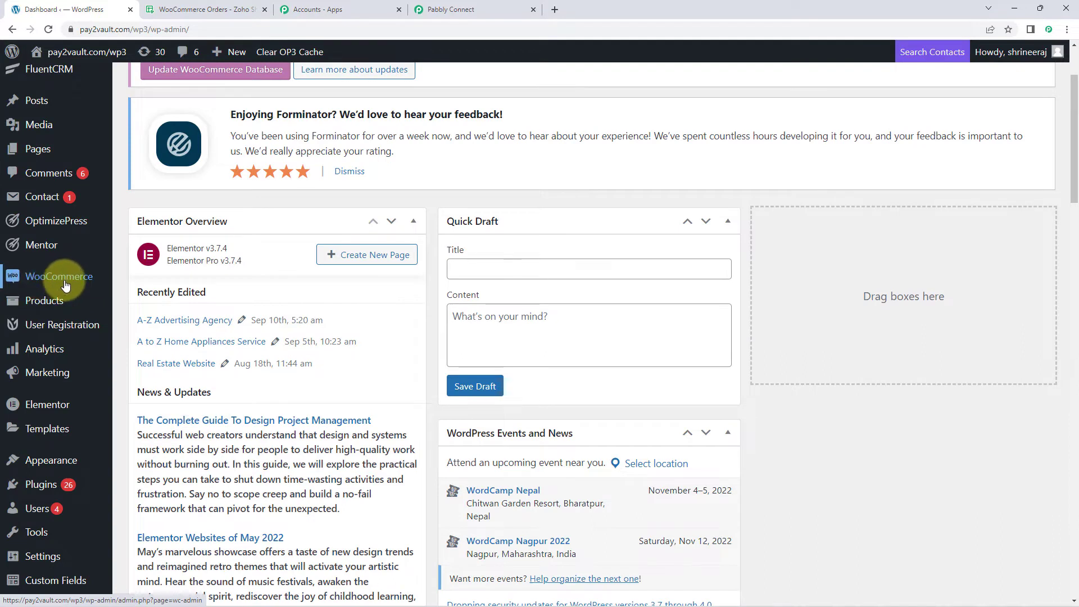
pyautogui.moveTo(51, 280)
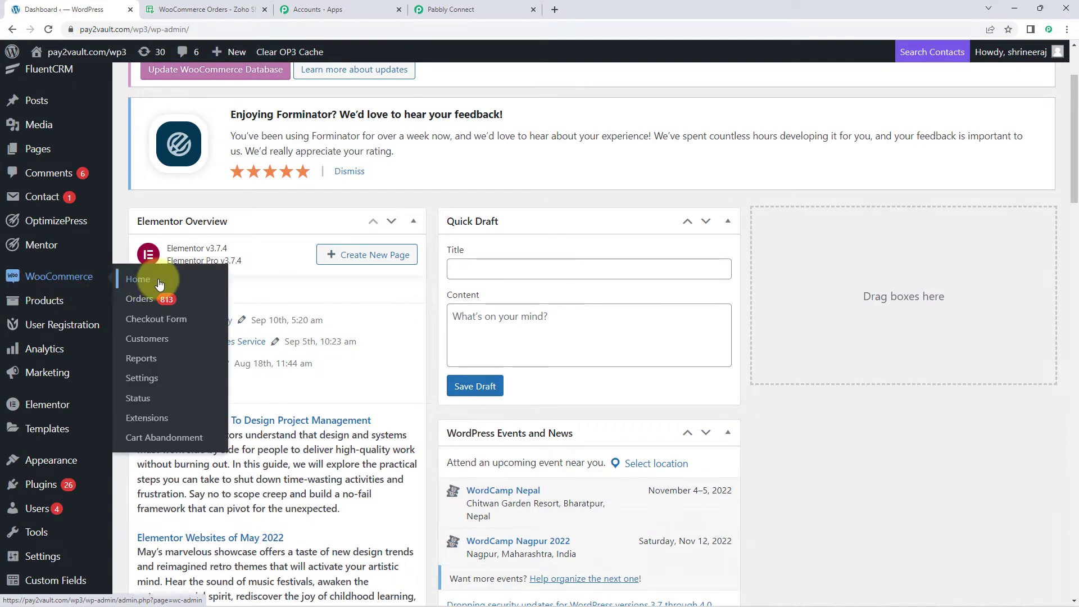
pyautogui.click(145, 378)
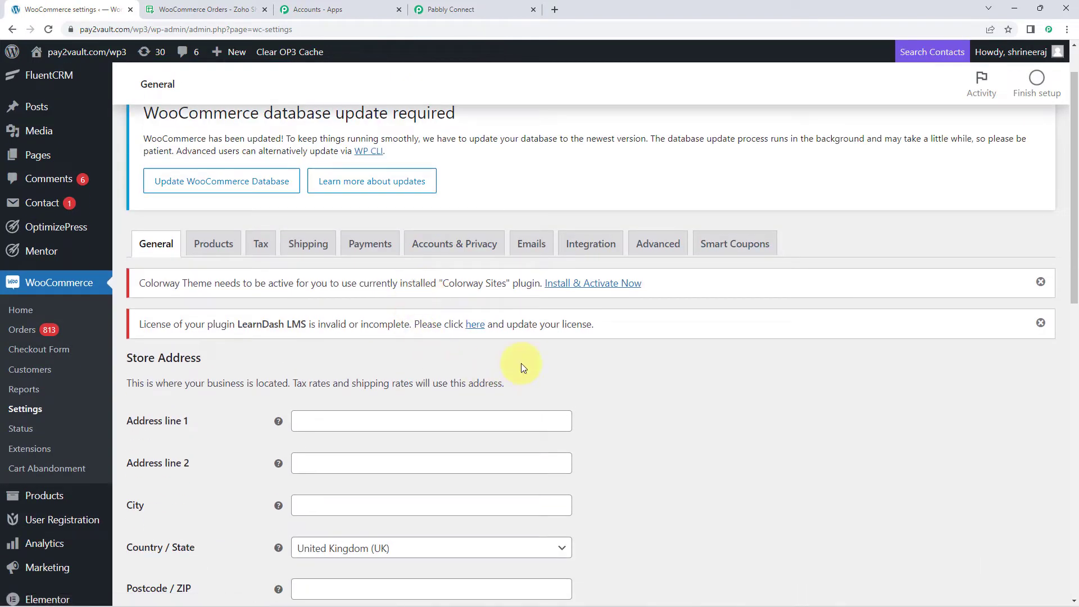
pyautogui.click(655, 247)
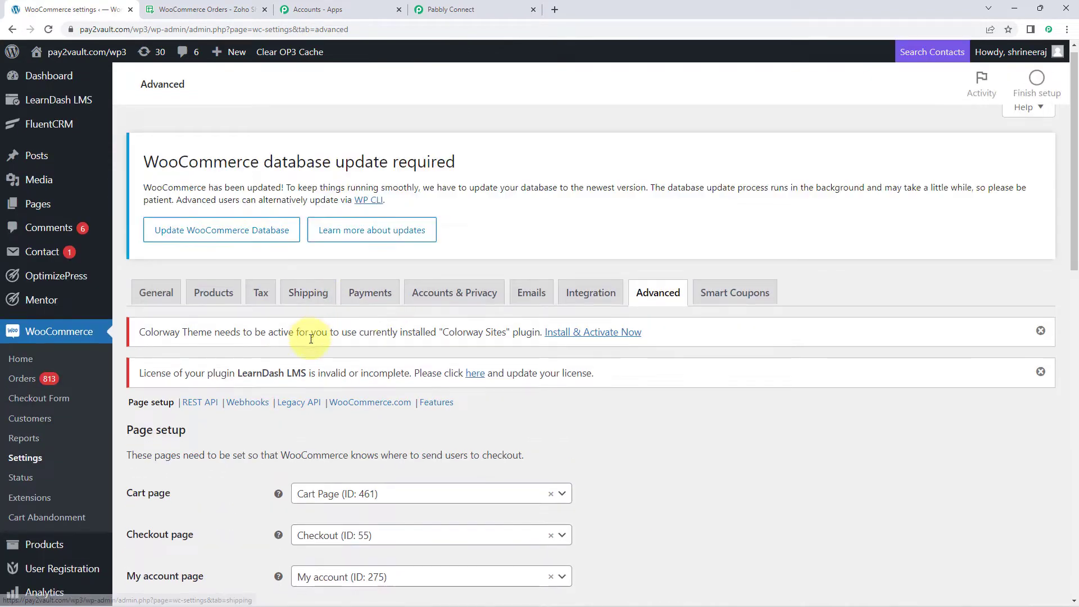
pyautogui.scroll(-2, 311, 339)
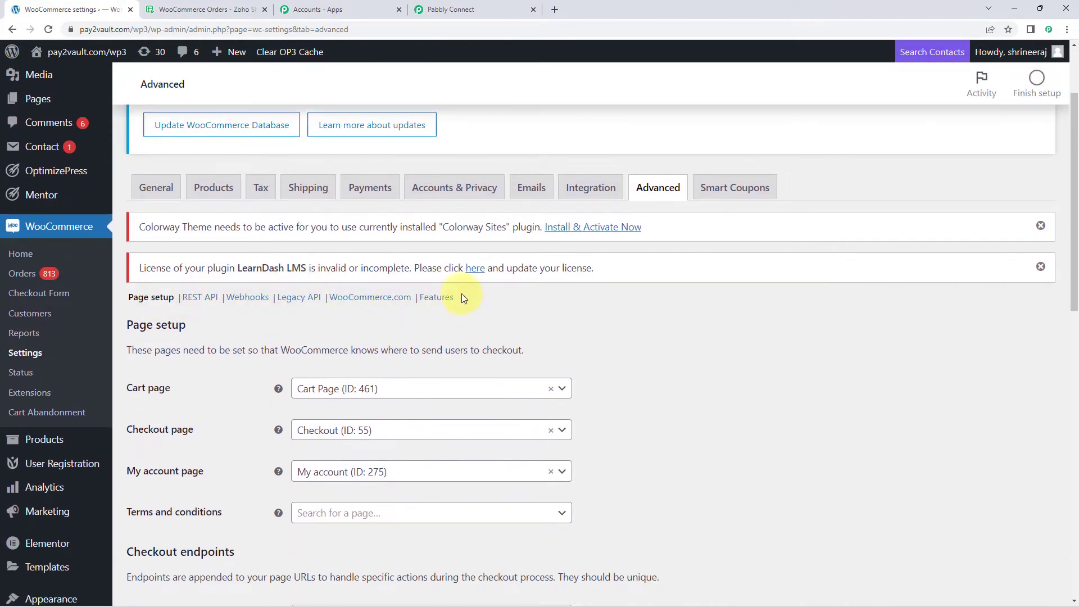
pyautogui.click(247, 297)
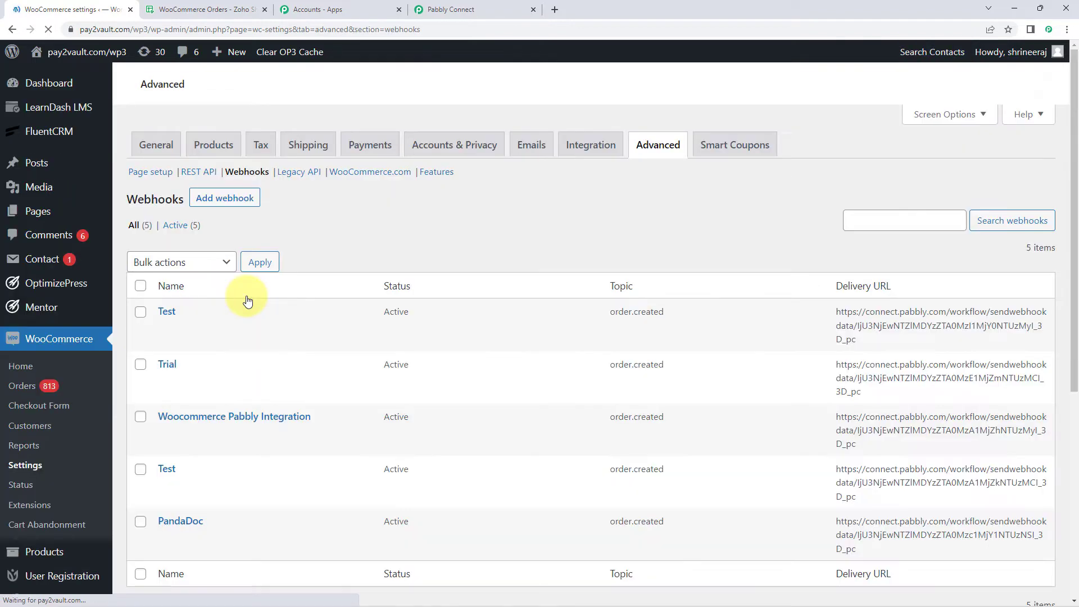
# Step: Add a new WooCommerce webhook and name it "PC"
pyautogui.scroll(-3, 359, 337)
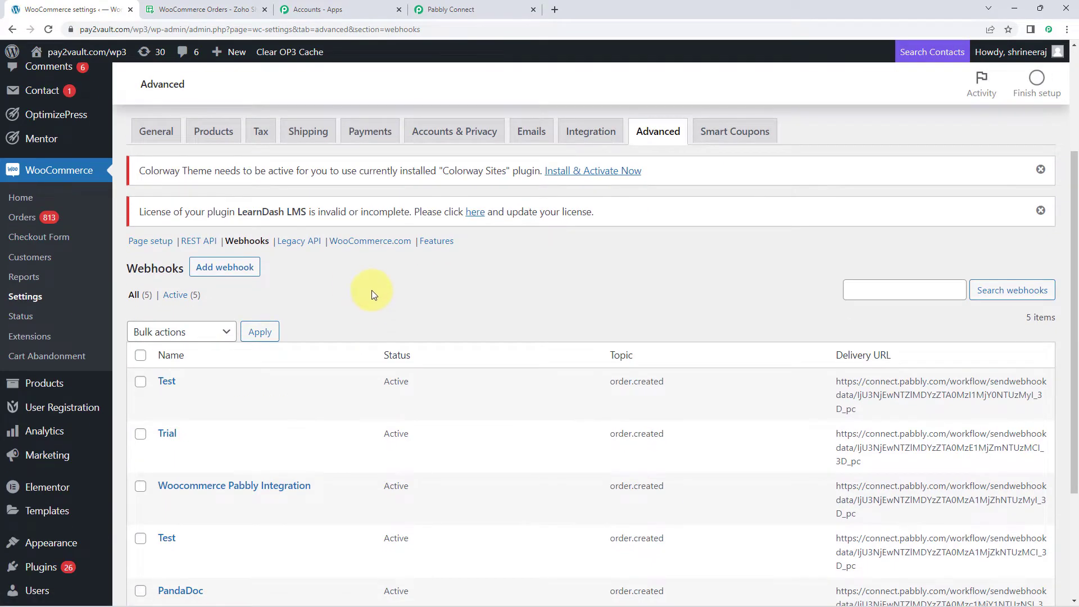
pyautogui.scroll(-1, 382, 270)
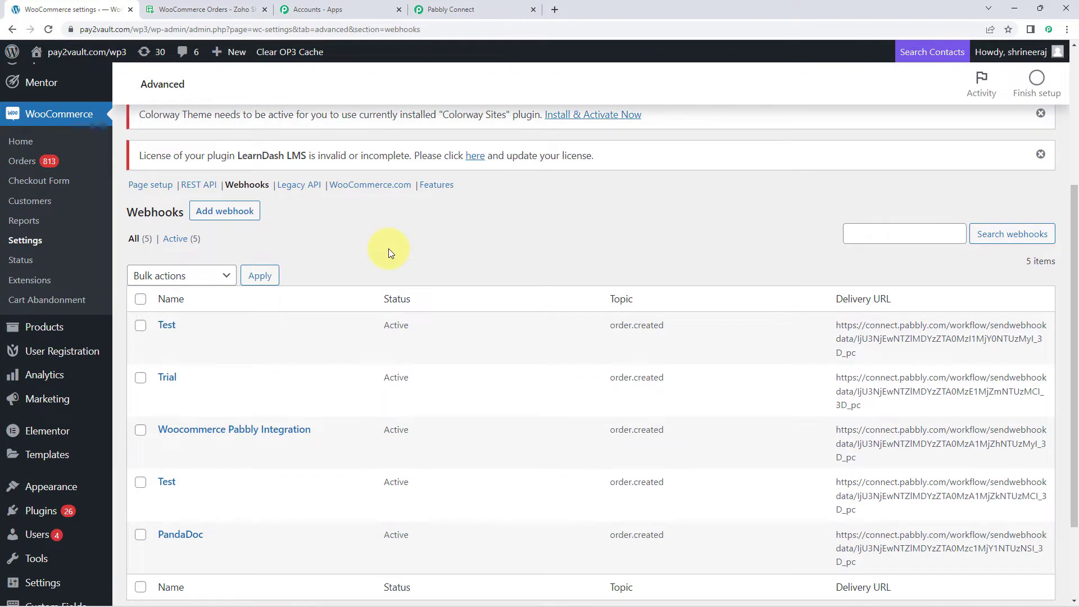
pyautogui.click(234, 218)
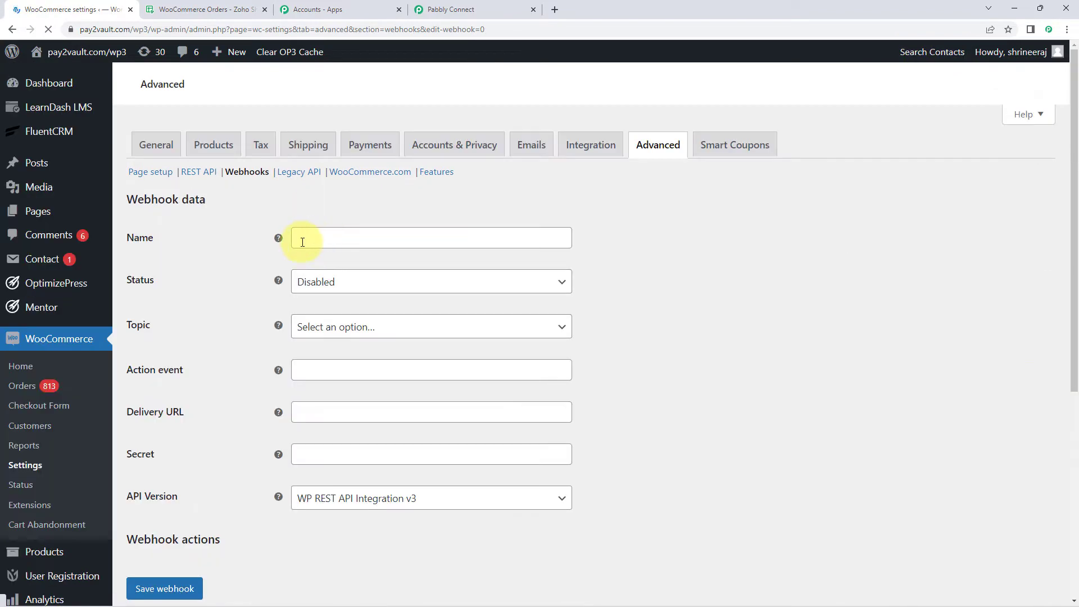
pyautogui.scroll(-4, 256, 422)
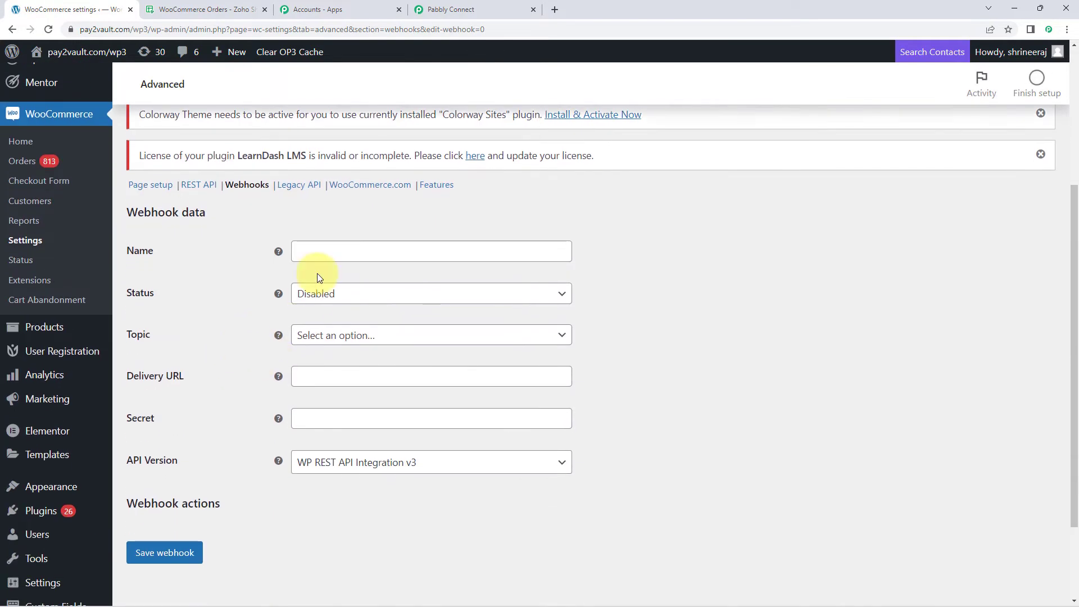
pyautogui.click(327, 251)
pyautogui.write('PC')
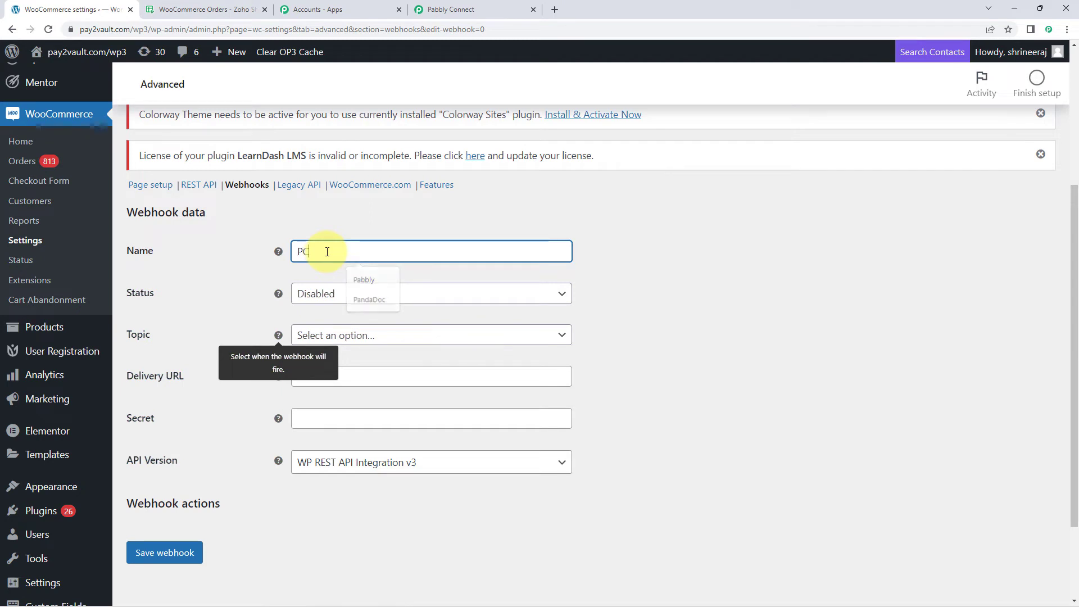
pyautogui.click(335, 228)
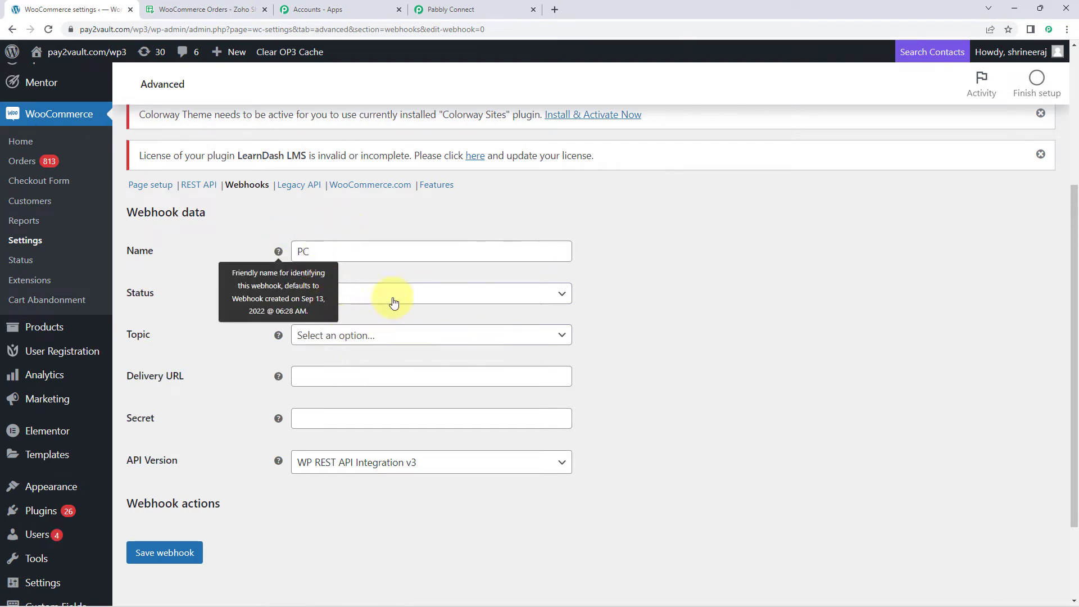
# Step: Set the new webhook's status to Active and its topic to Order created
pyautogui.click(359, 300)
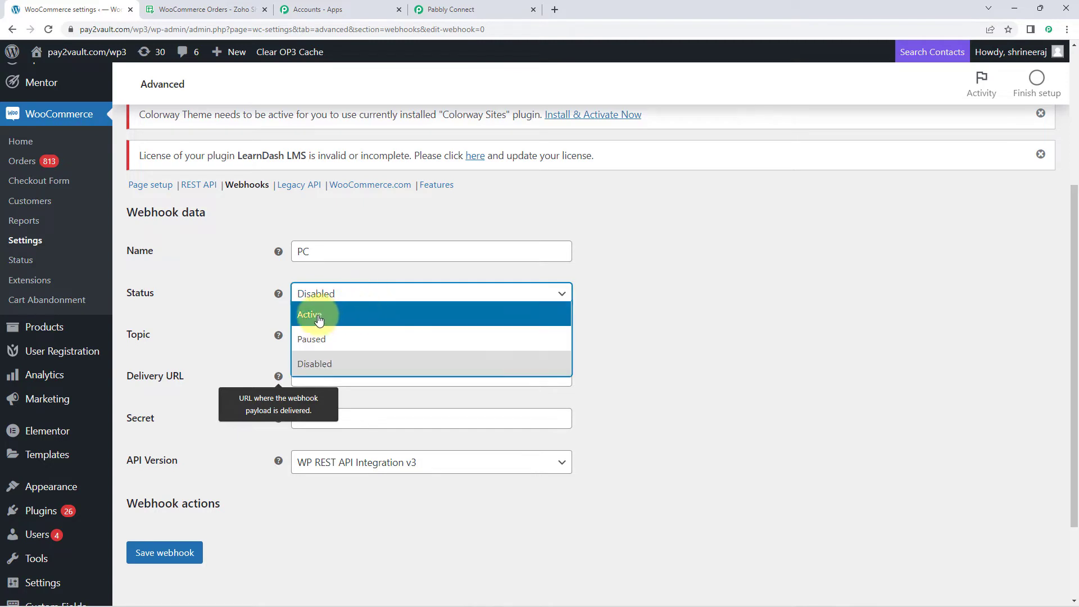
pyautogui.click(336, 313)
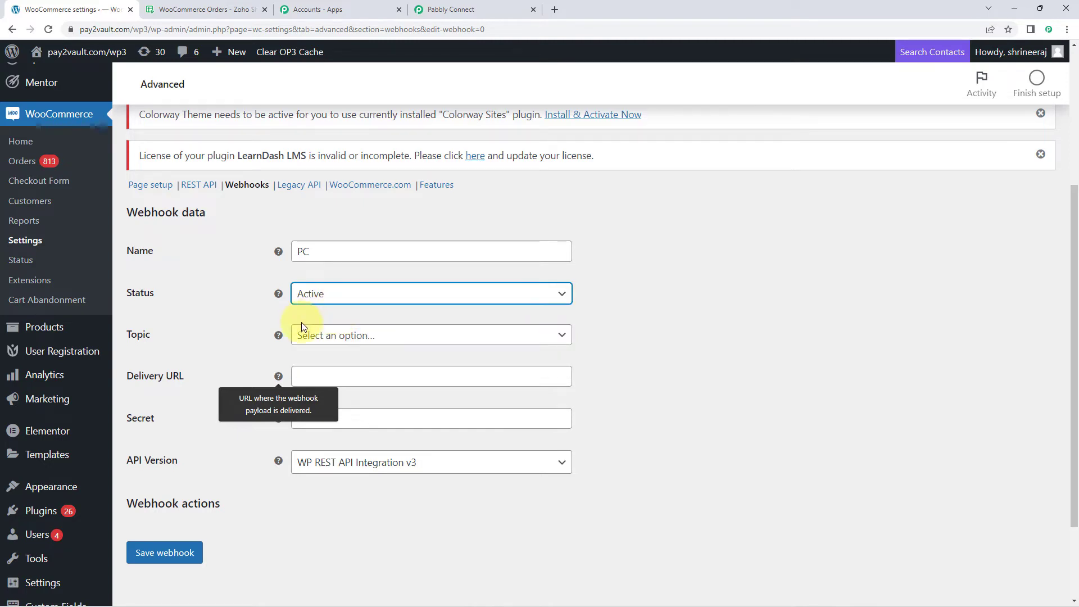
pyautogui.click(435, 343)
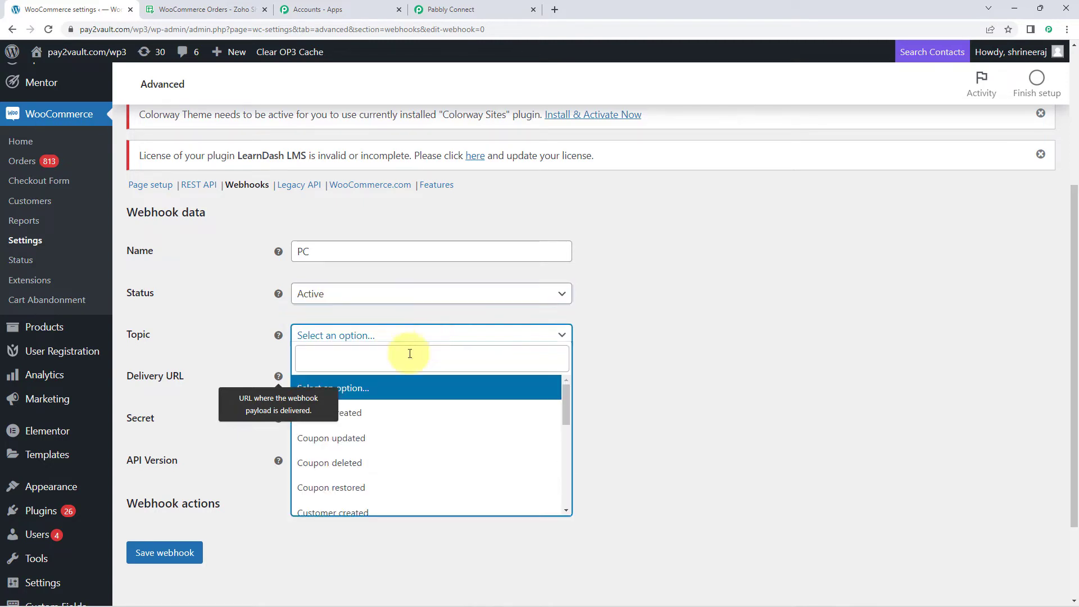
pyautogui.scroll(-3, 414, 416)
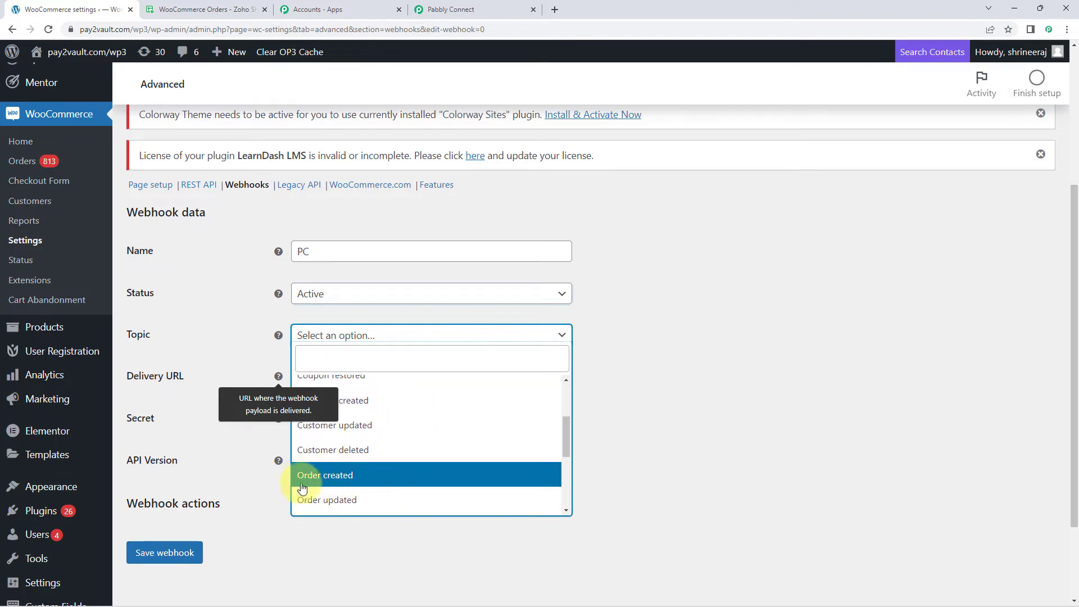
pyautogui.click(383, 481)
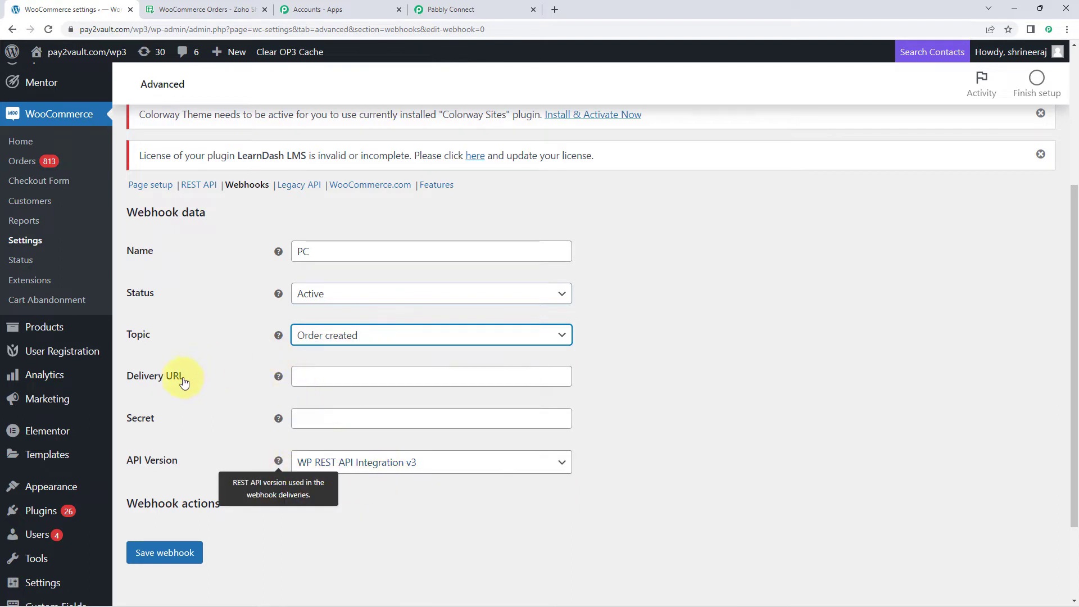
# Step: Paste the copied Pabbly Connect webhook URL as the webhook's delivery URL, check it against the trigger, and save the webhook
pyautogui.moveTo(277, 464)
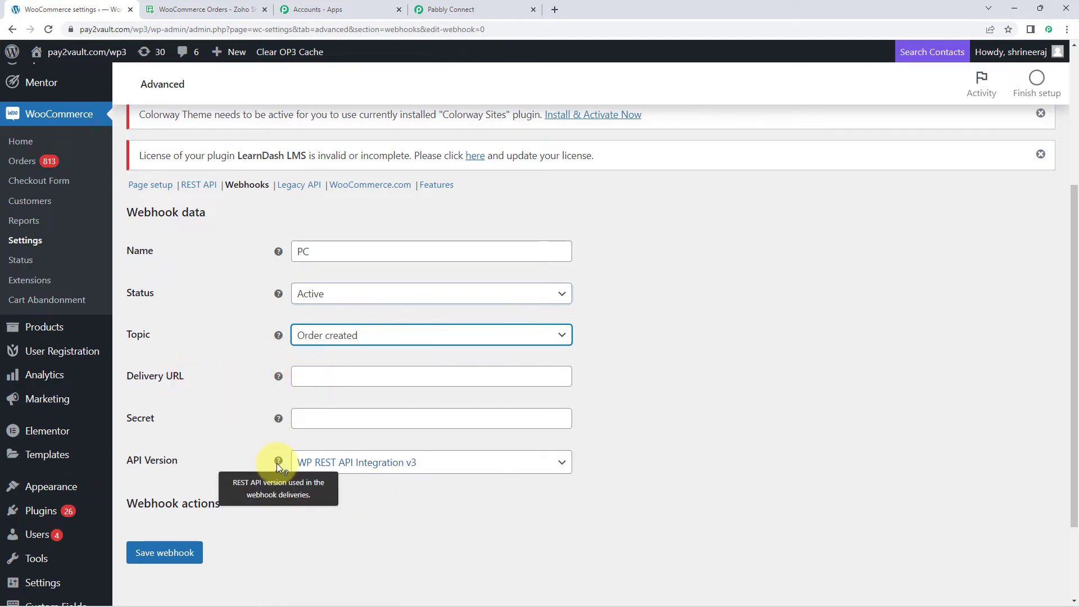
pyautogui.click(360, 377)
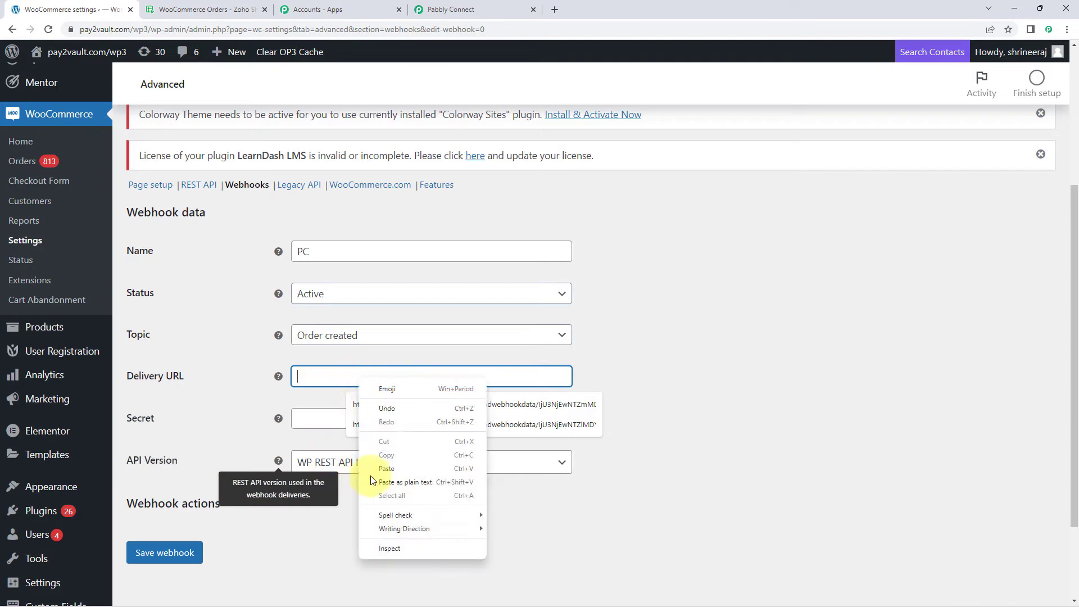
pyautogui.click(371, 475)
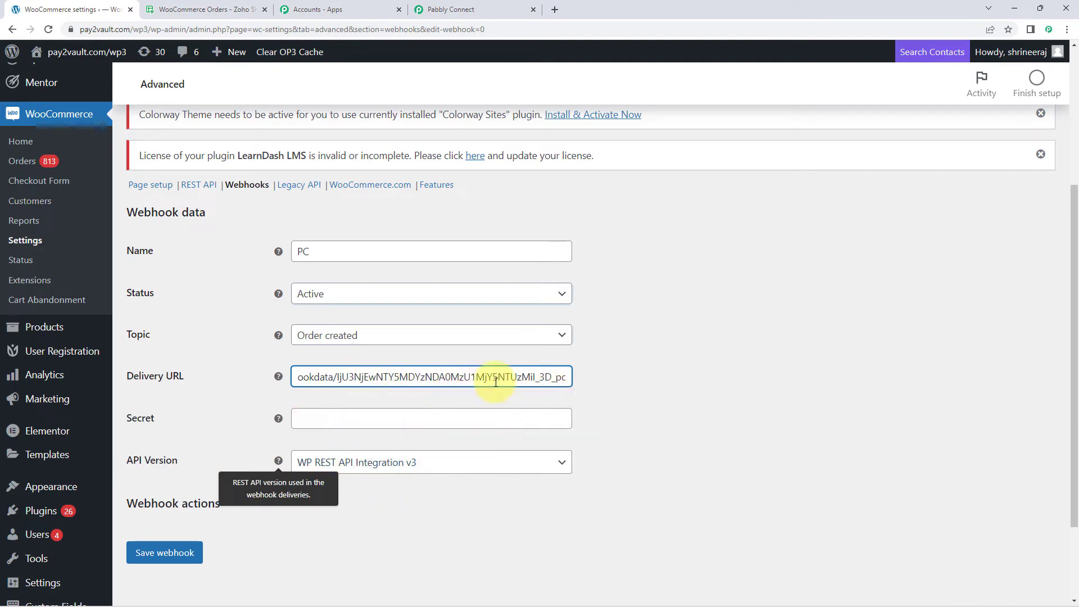
pyautogui.click(444, 10)
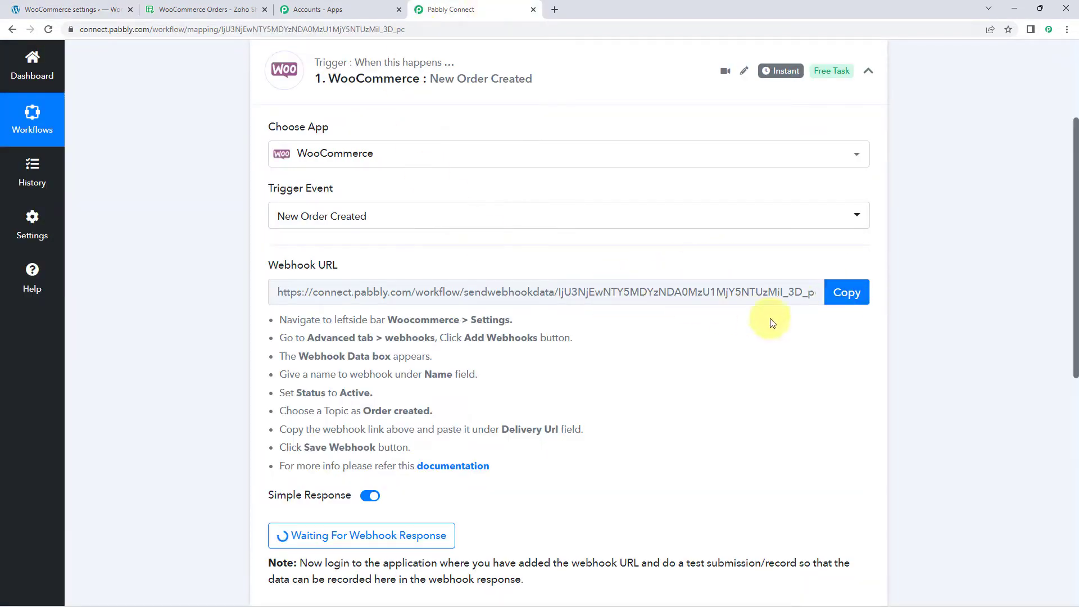
pyautogui.click(106, 10)
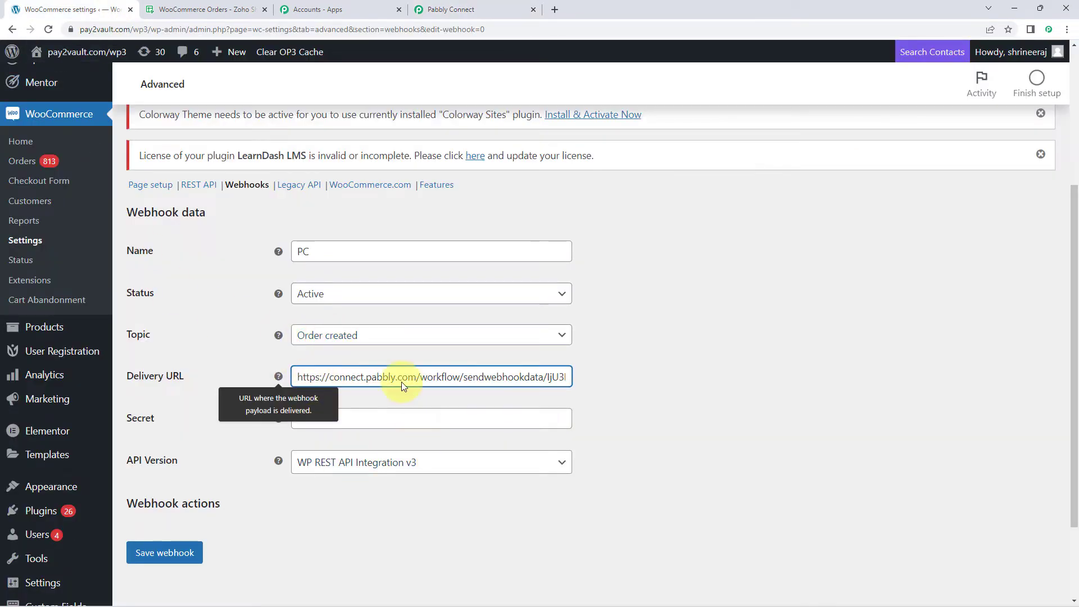
pyautogui.click(163, 554)
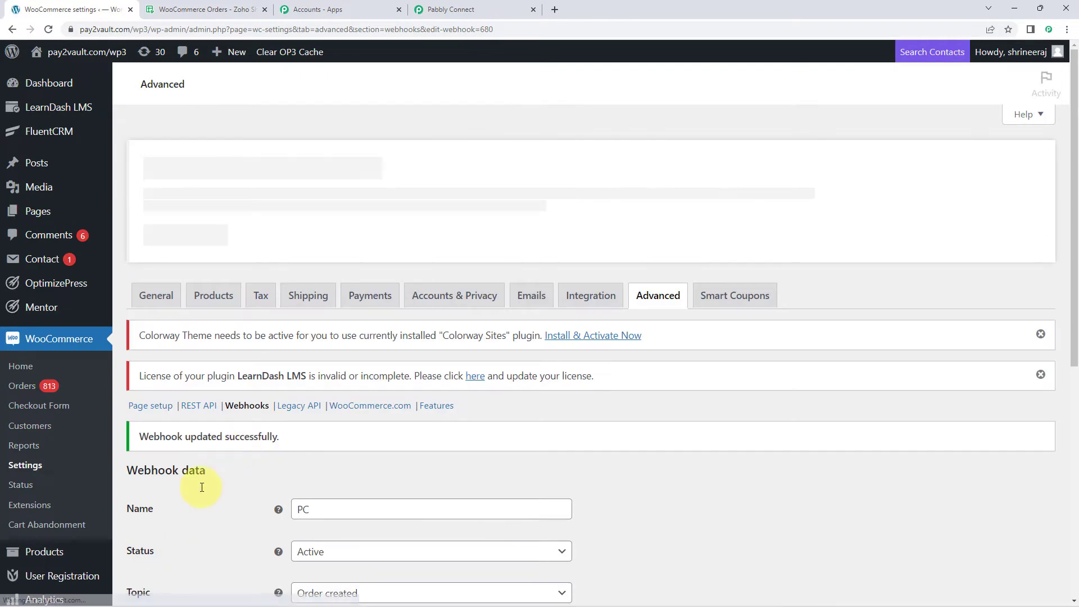
pyautogui.scroll(-2, 251, 437)
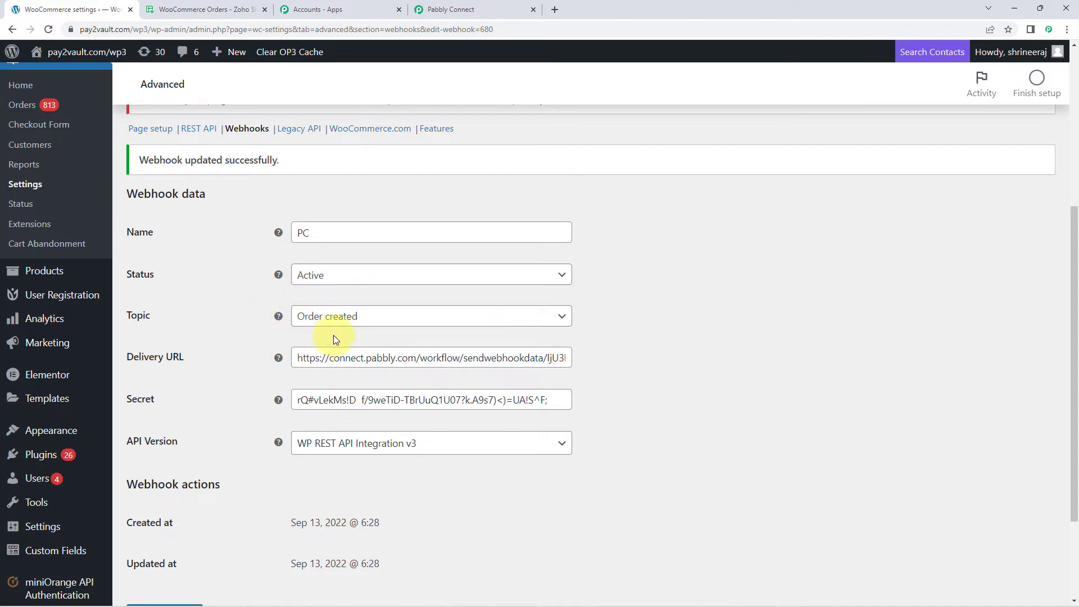
# Step: Switch to the Pabbly Connect workflow and recapture the webhook response for the WooCommerce trigger
pyautogui.click(466, 5)
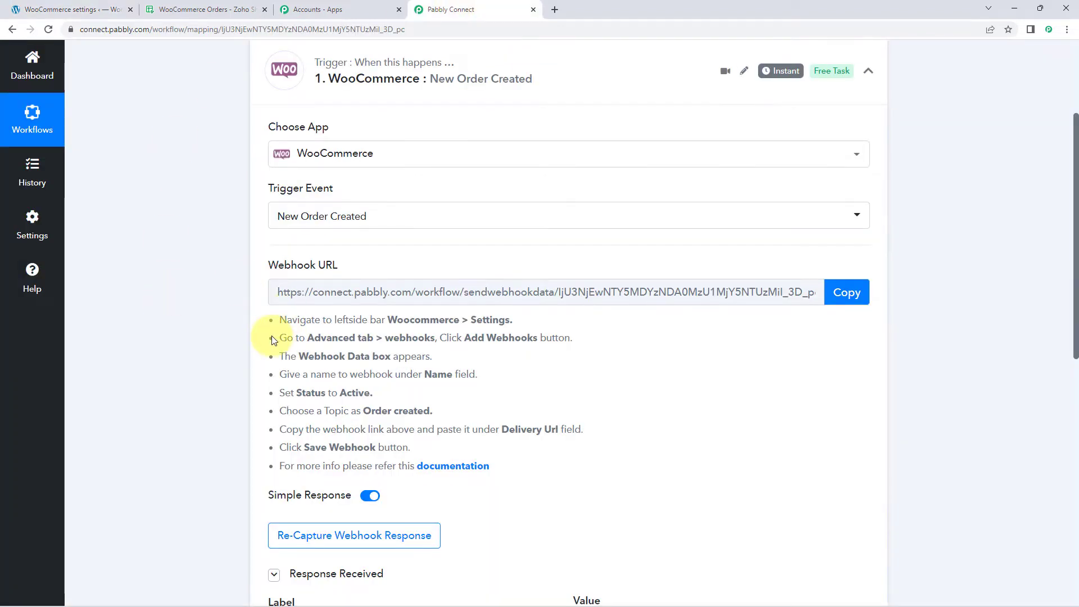
pyautogui.scroll(-2, 356, 300)
pyautogui.scroll(-1, 357, 300)
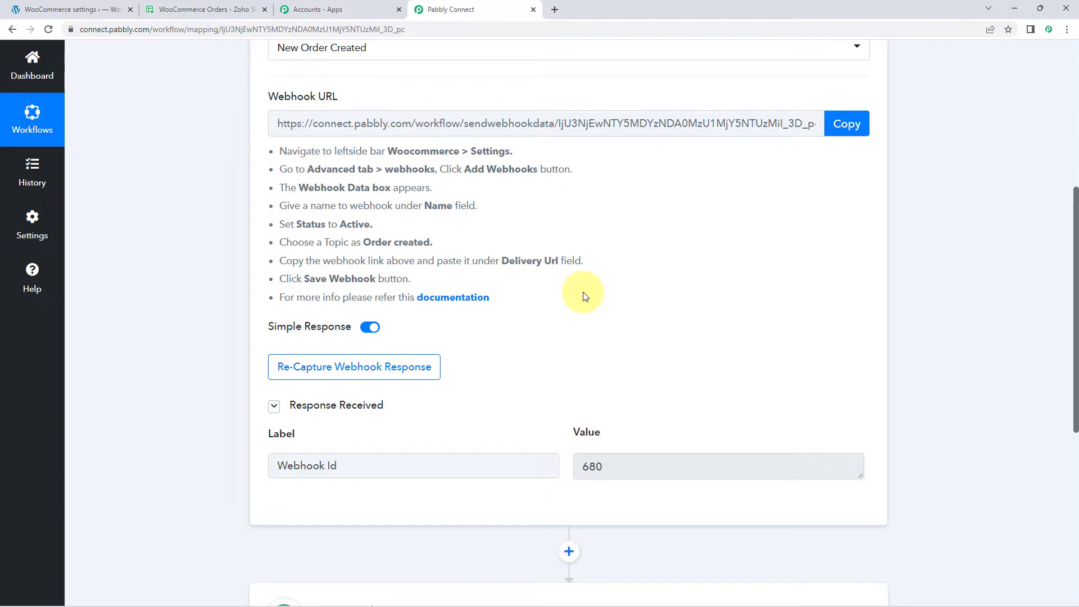
pyautogui.click(271, 370)
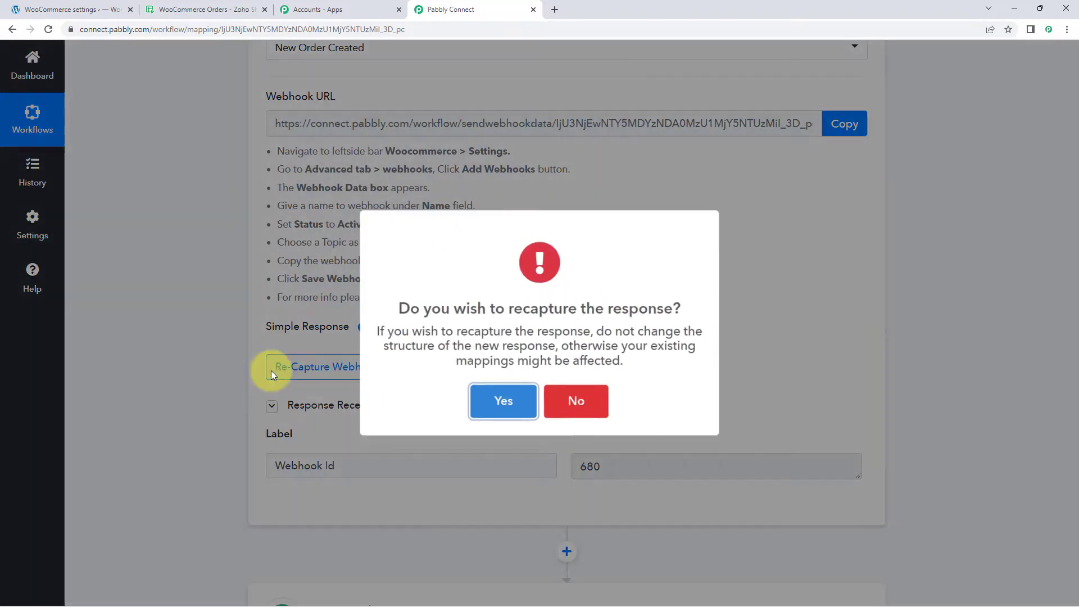
pyautogui.click(499, 400)
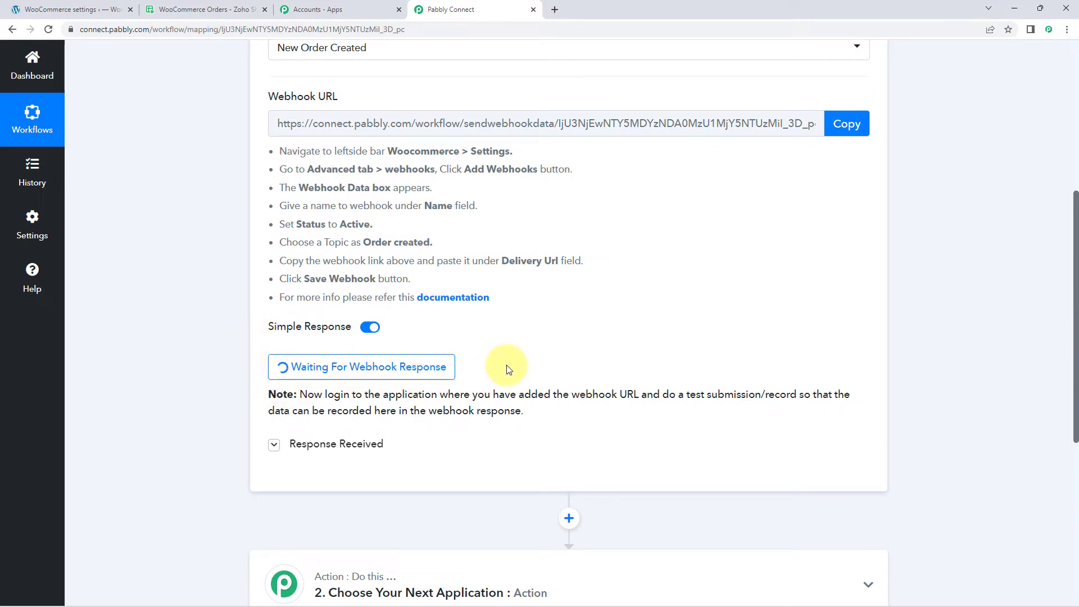
# Step: Open the WooCommerce store from the WordPress dashboard and add the Round Neck Black T-shirt to the cart
pyautogui.click(34, 10)
pyautogui.moveTo(56, 58)
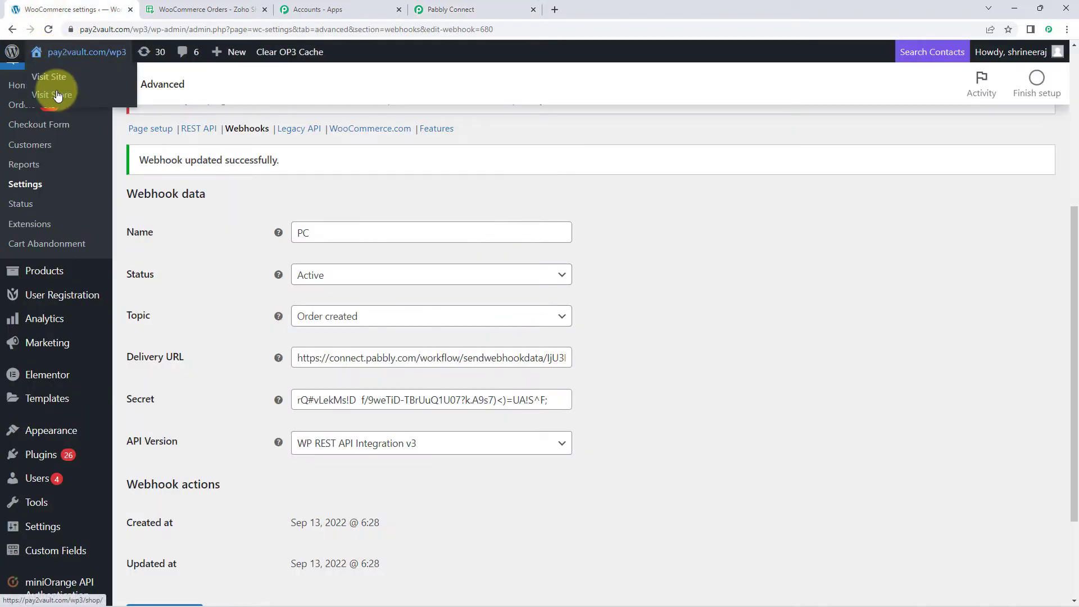
pyautogui.click(55, 88)
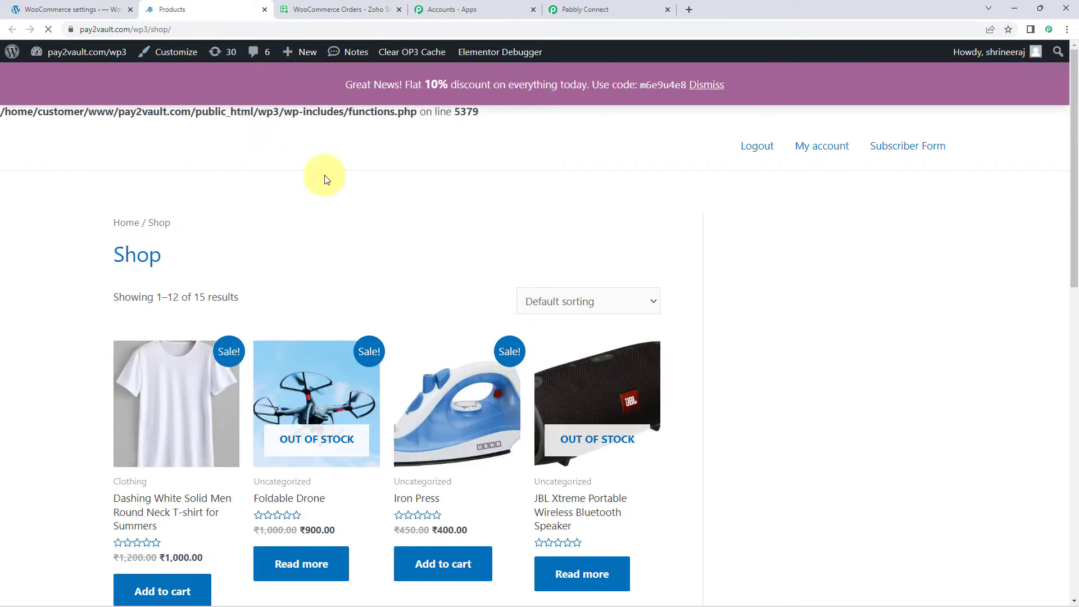
pyautogui.scroll(-4, 331, 177)
pyautogui.scroll(-6, 331, 177)
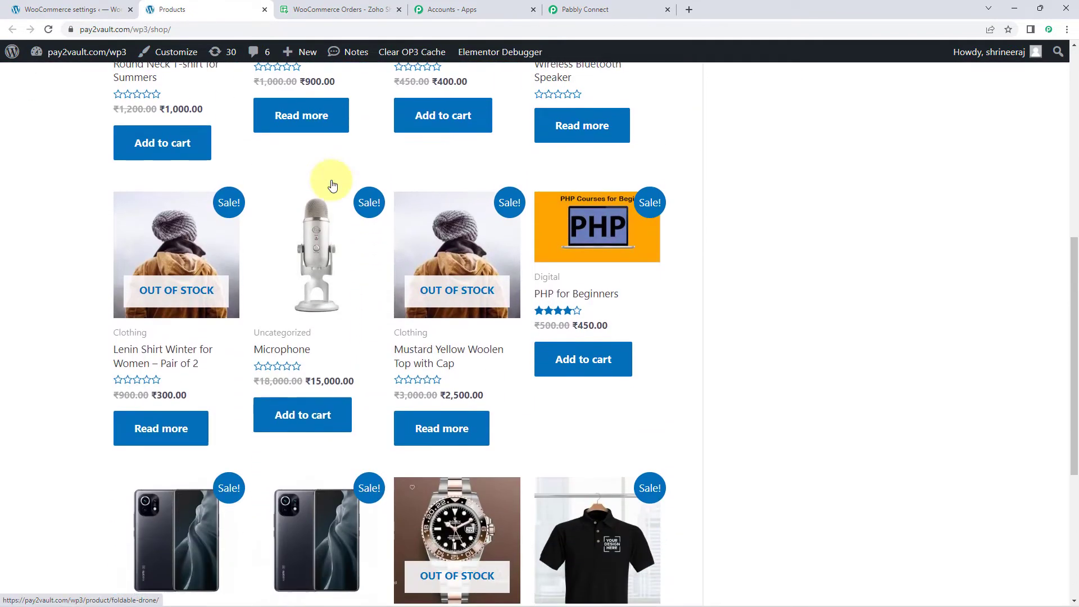
pyautogui.scroll(-3, 253, 233)
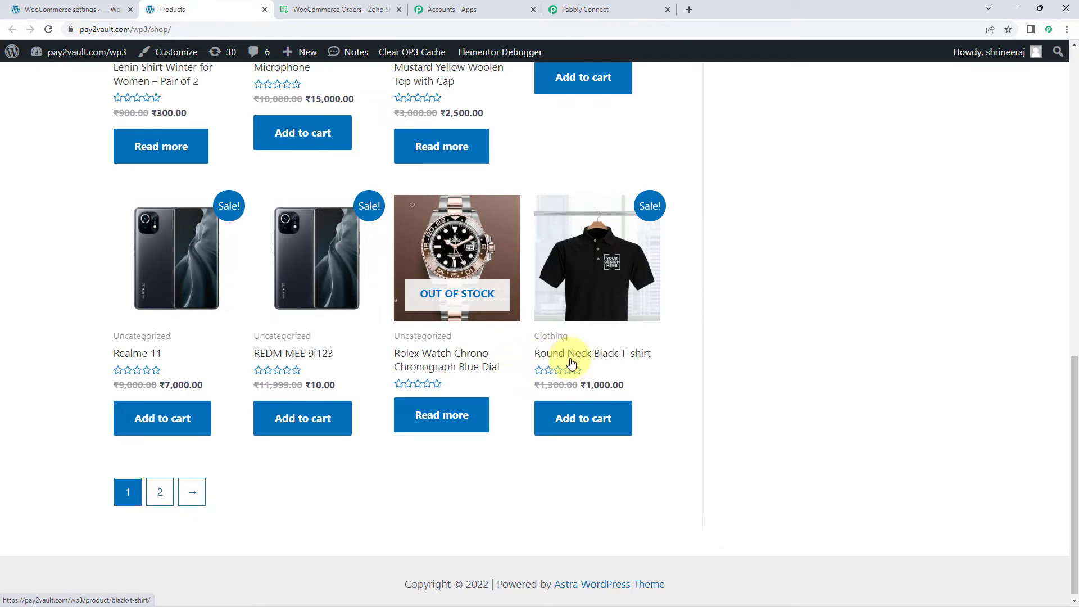
pyautogui.click(581, 413)
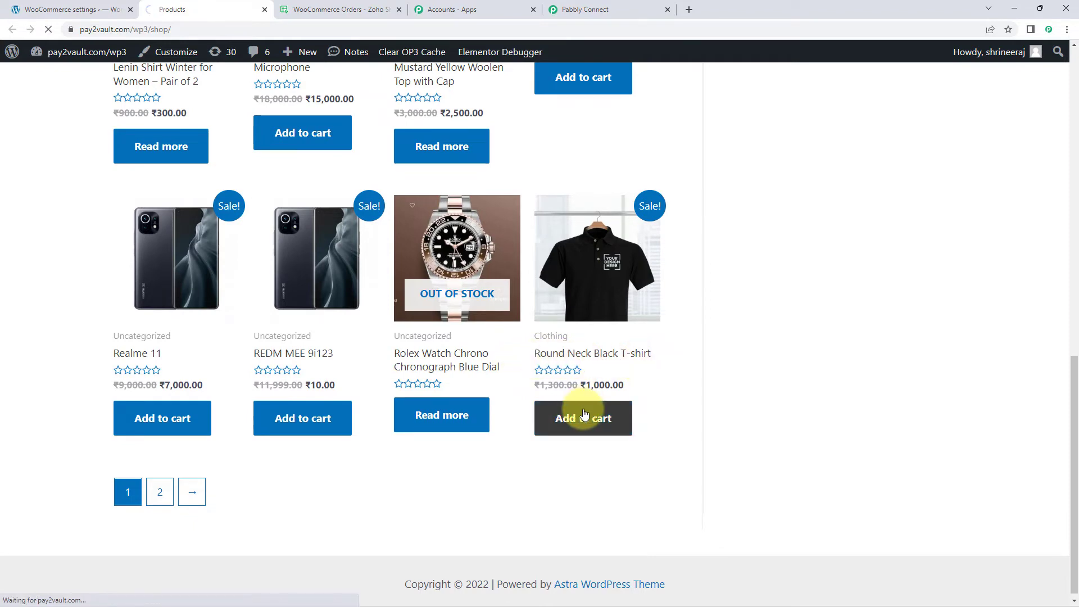
# Step: Review the cart totals and proceed to checkout
pyautogui.scroll(-3, 590, 409)
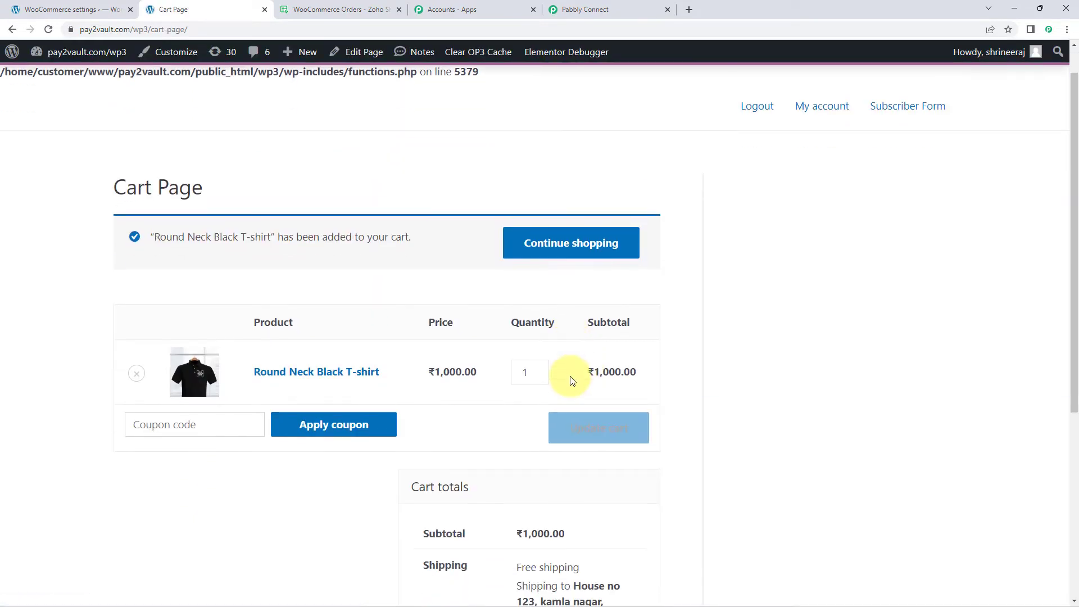
pyautogui.scroll(-3, 566, 300)
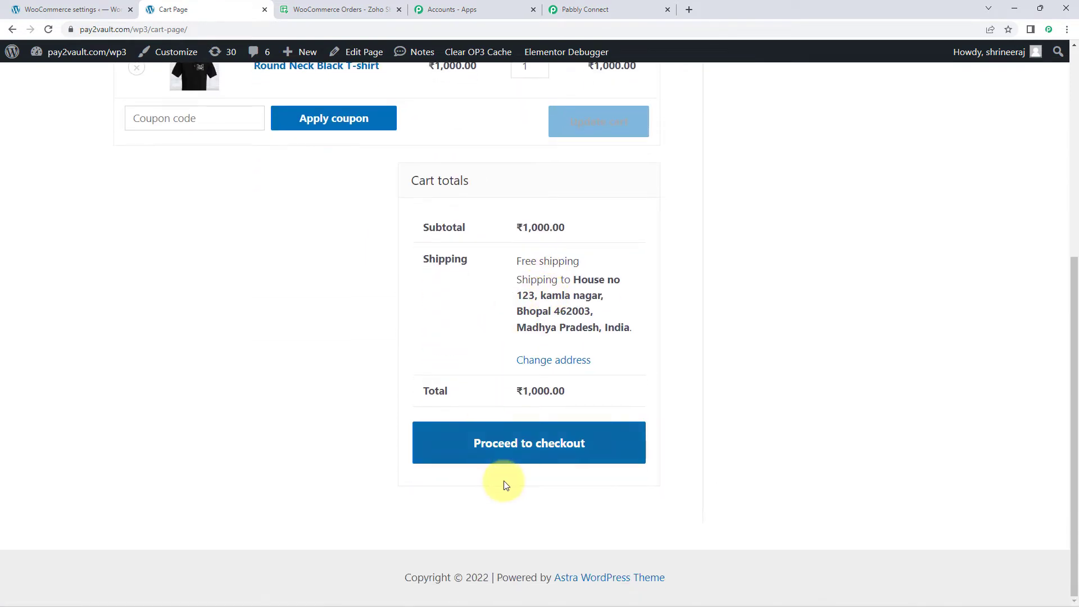
pyautogui.click(589, 458)
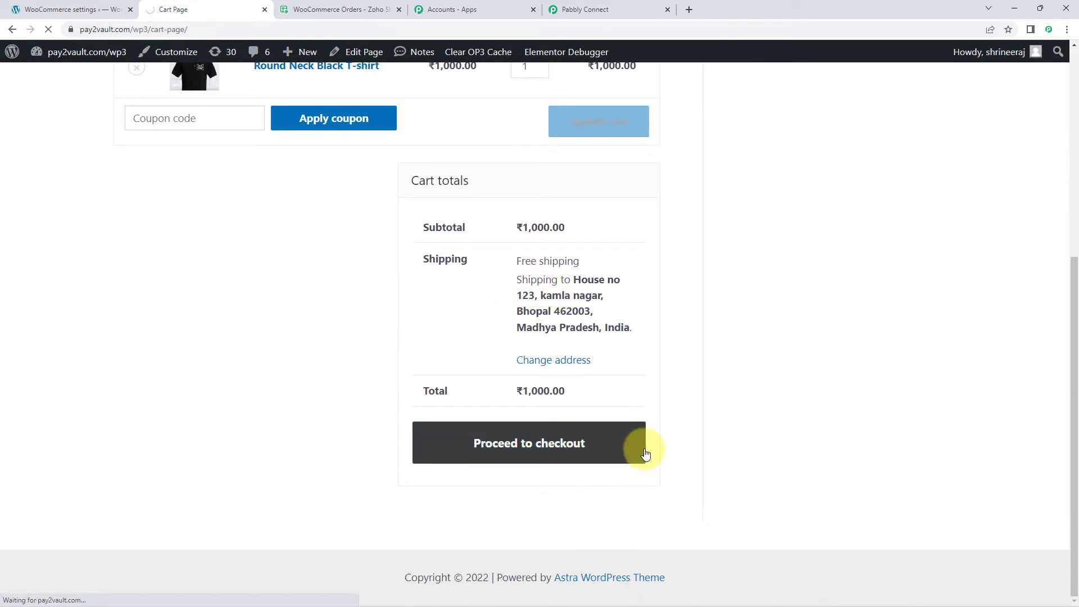
# Step: Check the prefilled billing details on the checkout page, including the customer's name, address, phone number and email
pyautogui.scroll(-2, 168, 357)
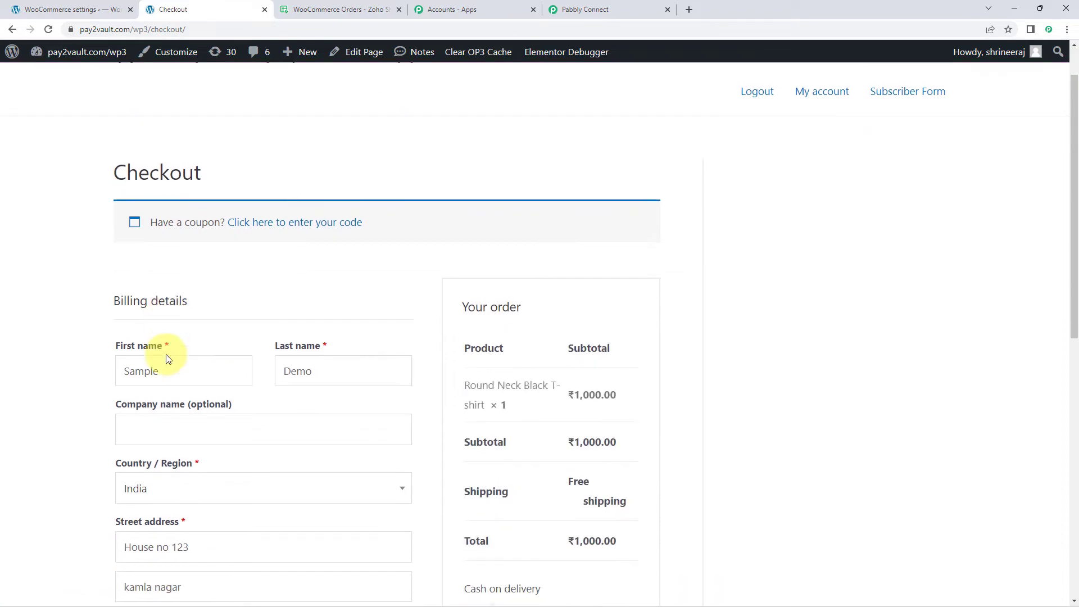
pyautogui.scroll(-3, 72, 305)
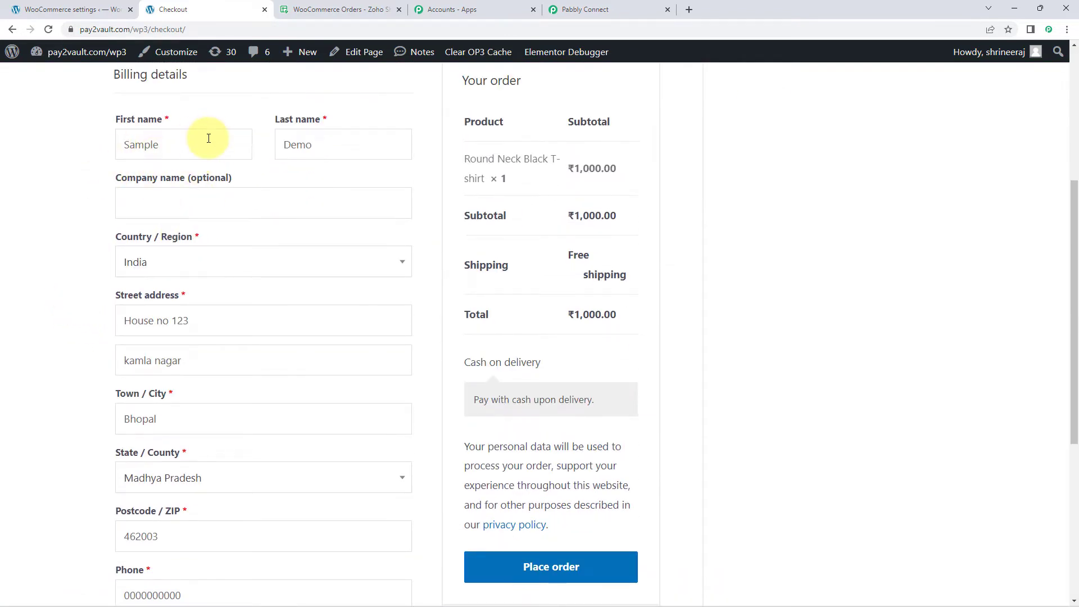
pyautogui.moveTo(202, 145); pyautogui.dragTo(97, 155)
pyautogui.click(313, 145)
pyautogui.moveTo(264, 145); pyautogui.dragTo(99, 155)
pyautogui.moveTo(344, 139); pyautogui.dragTo(215, 168)
pyautogui.scroll(-1, 211, 174)
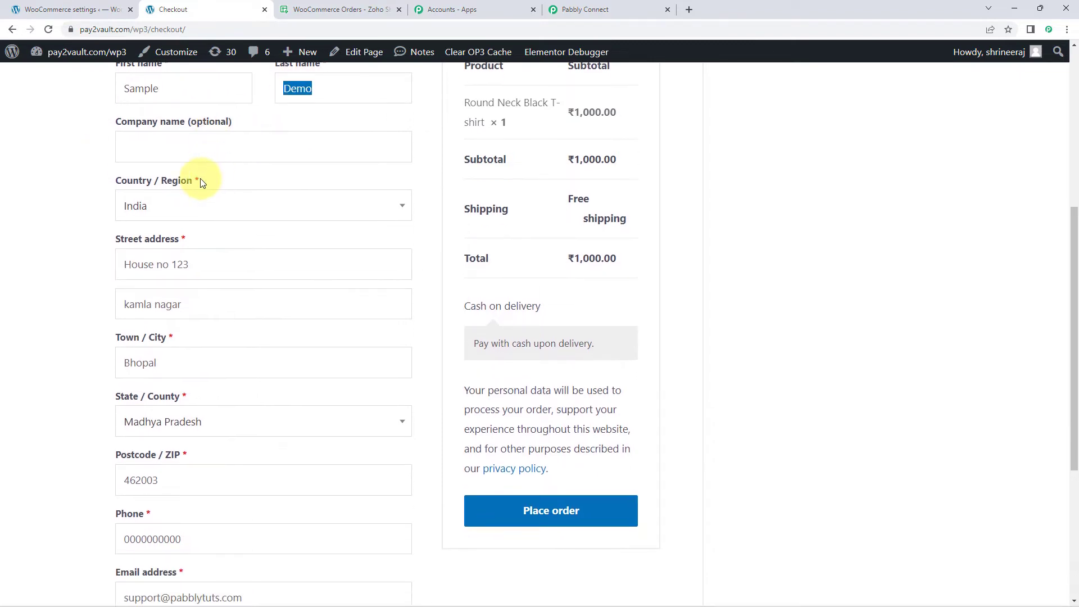
pyautogui.scroll(-3, 109, 364)
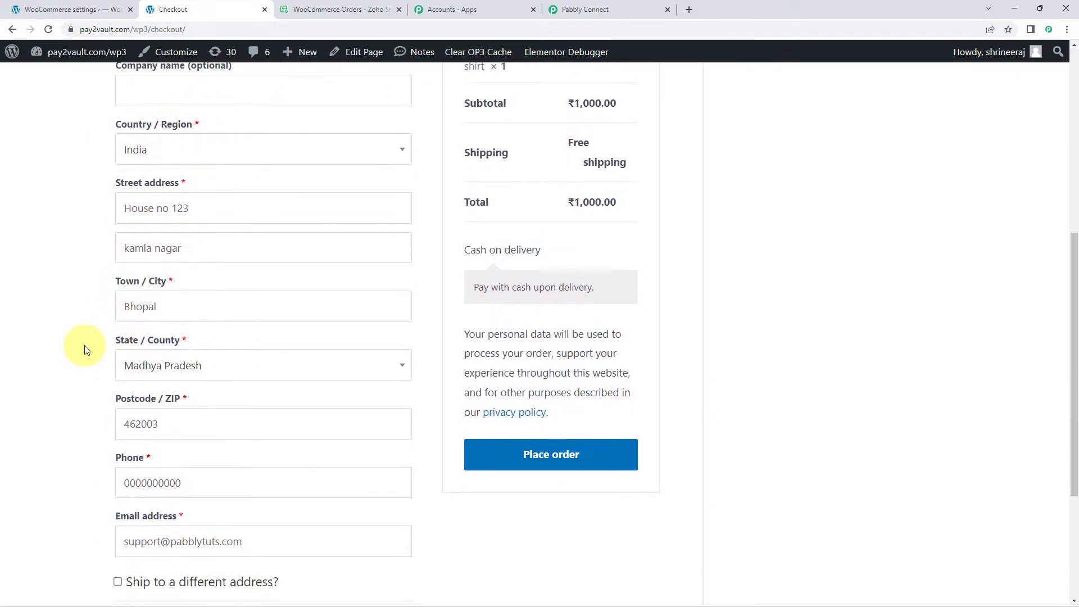
pyautogui.click(198, 362)
pyautogui.hotkey('ctrl', 'a')
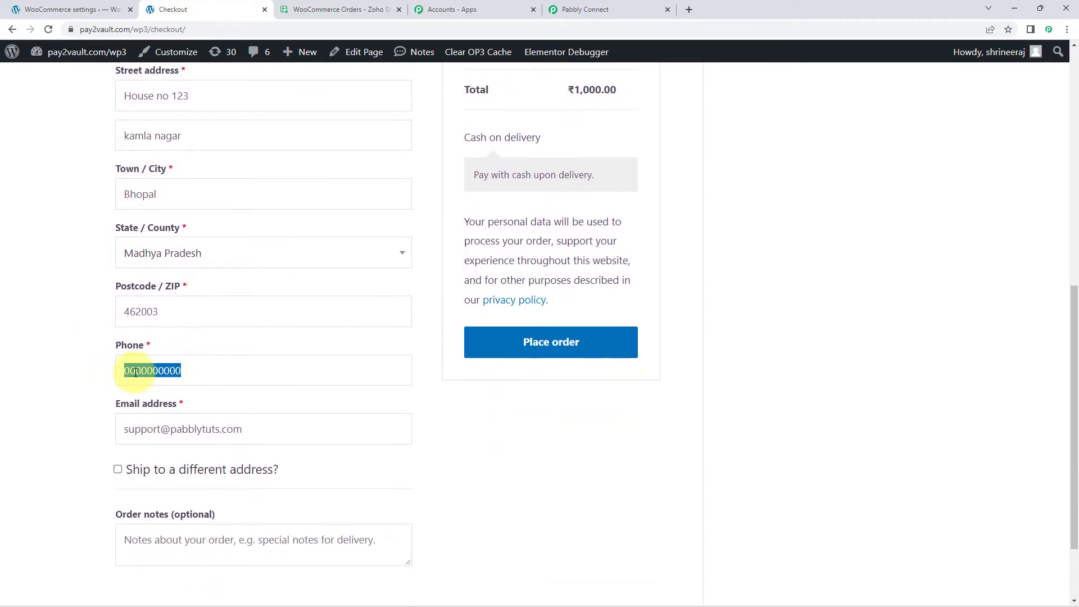
pyautogui.moveTo(242, 428); pyautogui.dragTo(71, 429)
pyautogui.click(71, 424)
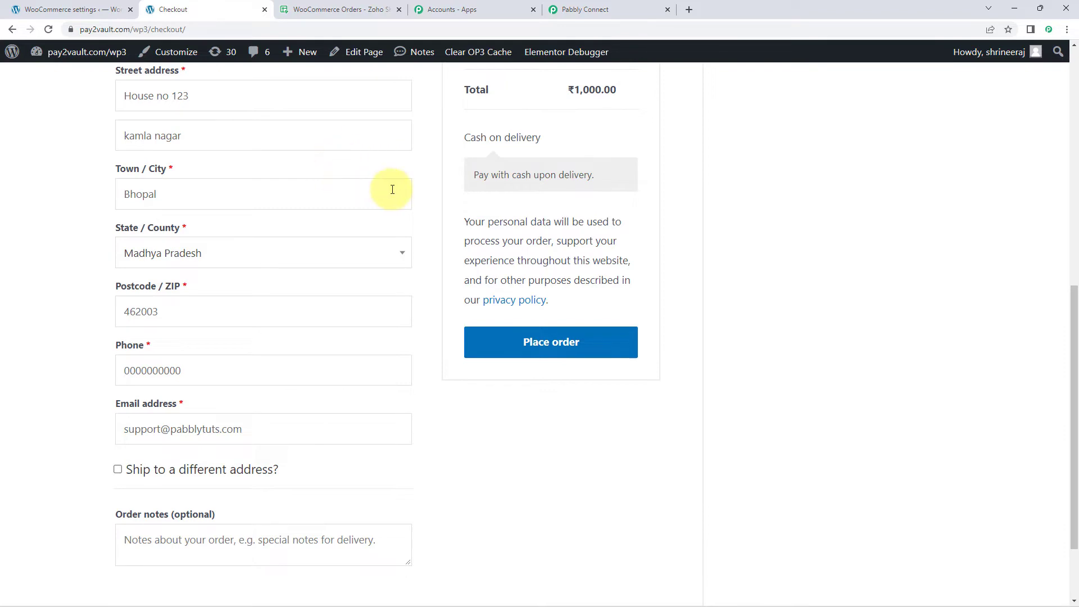
# Step: Place the test order with cash on delivery and review the order confirmation details
pyautogui.click(616, 347)
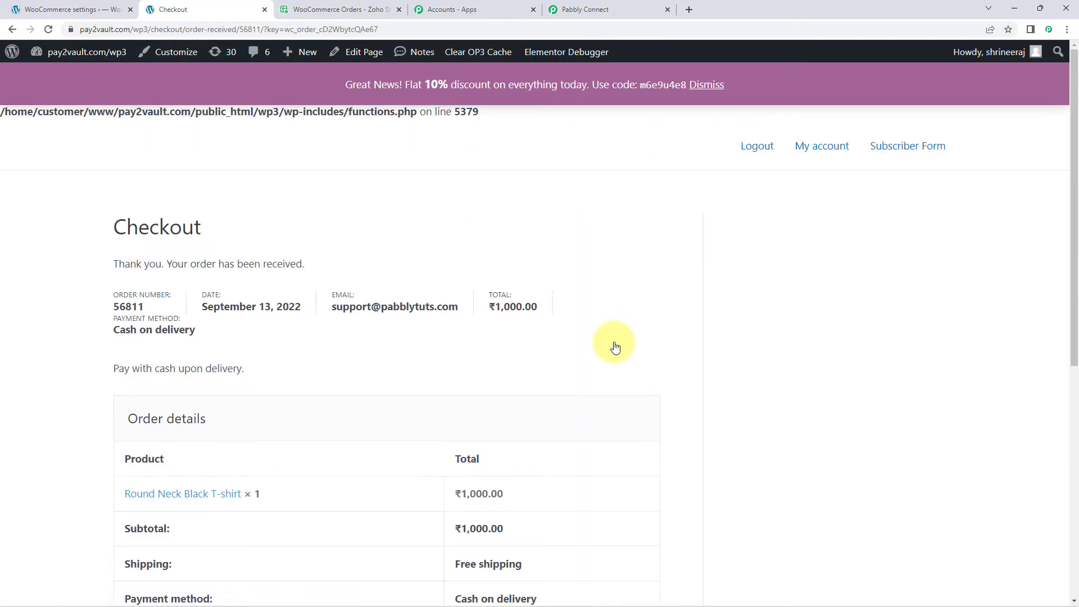
pyautogui.scroll(-2, 615, 347)
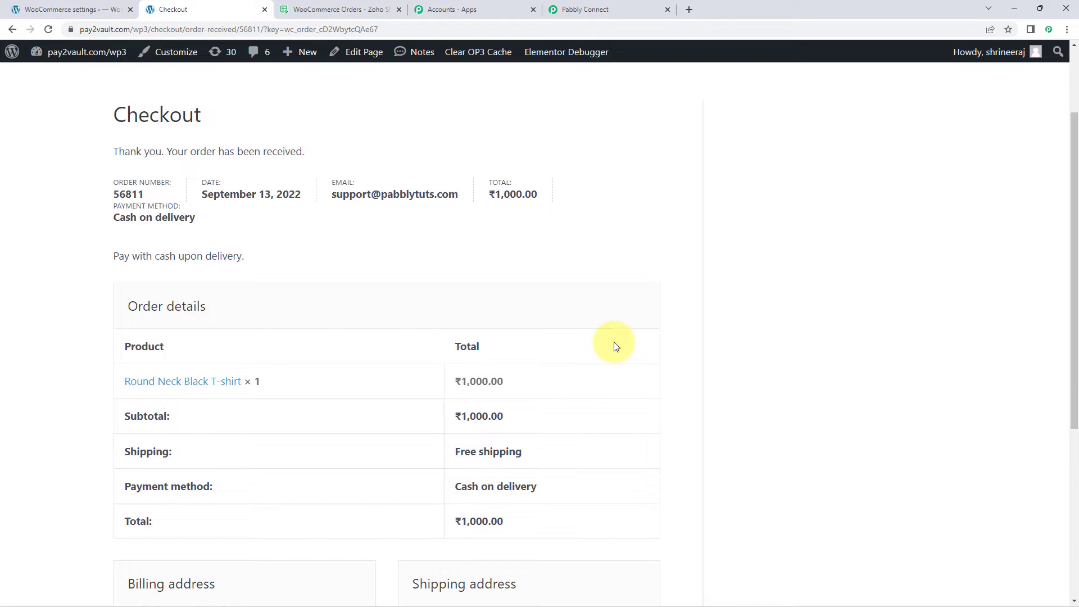
pyautogui.scroll(-1, 615, 346)
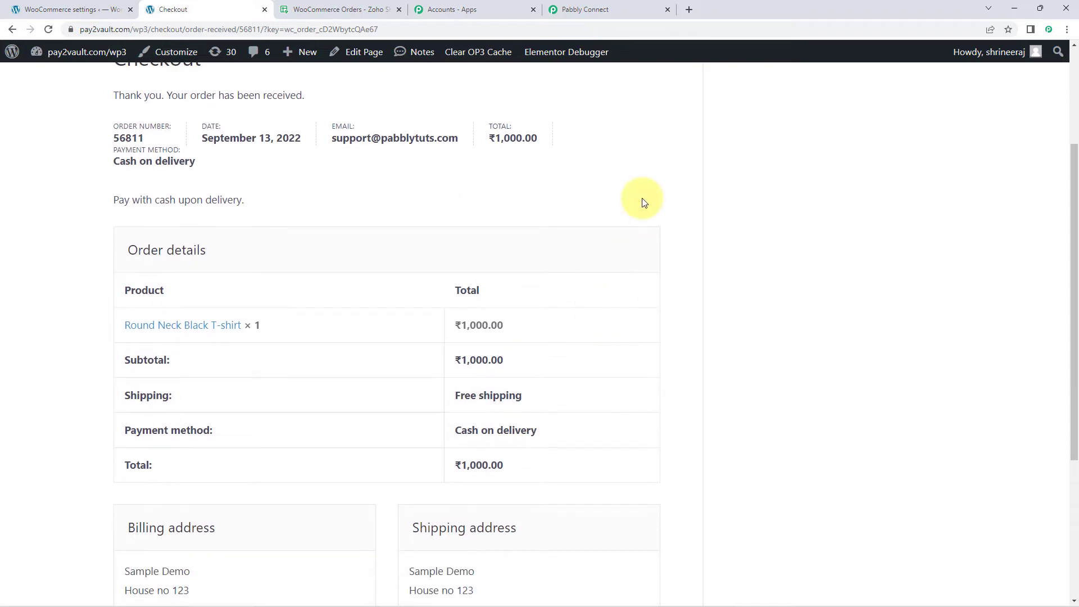
# Step: Switch to the Pabbly Connect workflow and examine the order ID and creation date in the captured webhook response
pyautogui.click(636, 8)
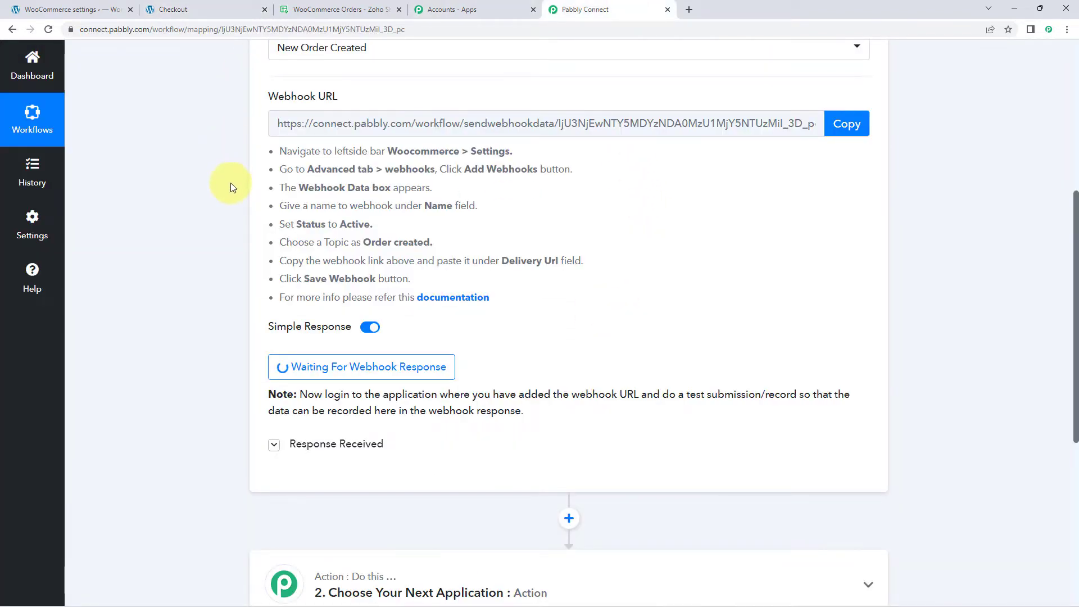
pyautogui.scroll(-2, 219, 194)
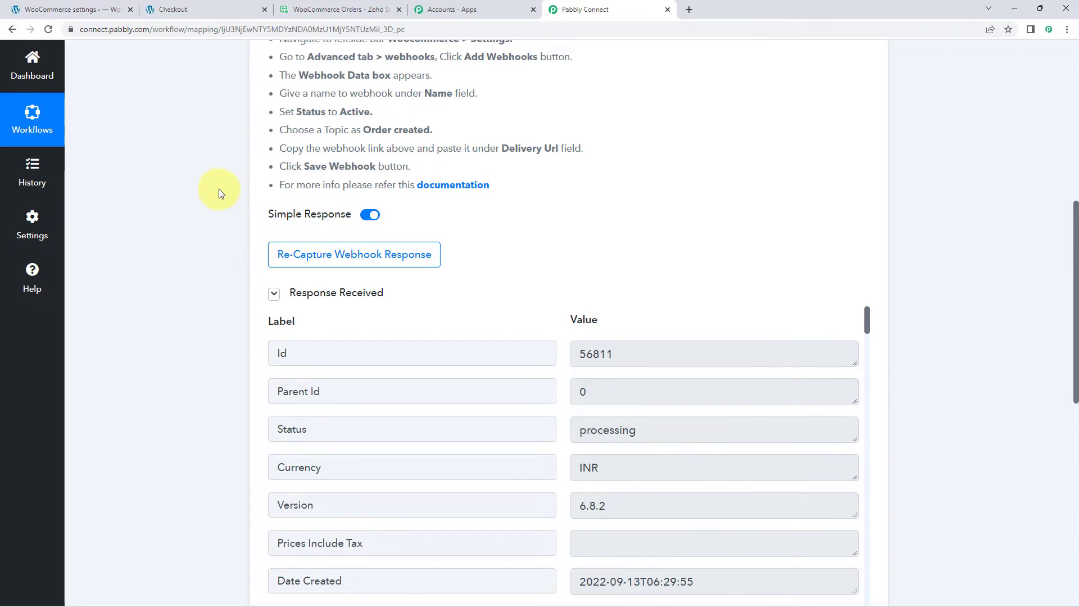
pyautogui.scroll(-2, 218, 191)
pyautogui.scroll(-2, 214, 196)
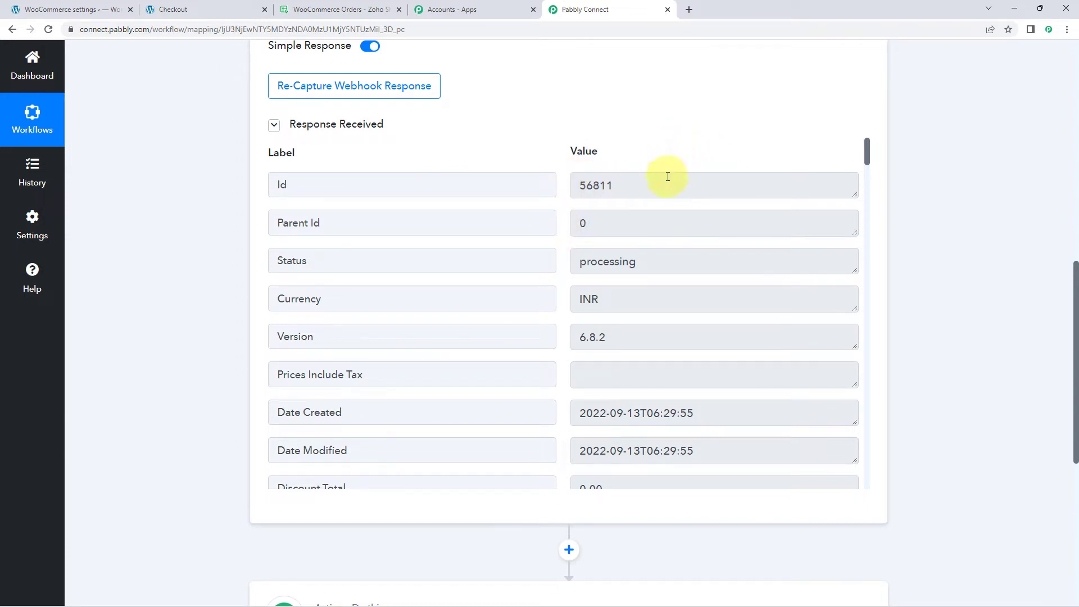
pyautogui.moveTo(668, 176); pyautogui.dragTo(544, 186)
pyautogui.scroll(-2, 556, 176)
pyautogui.scroll(-2, 547, 180)
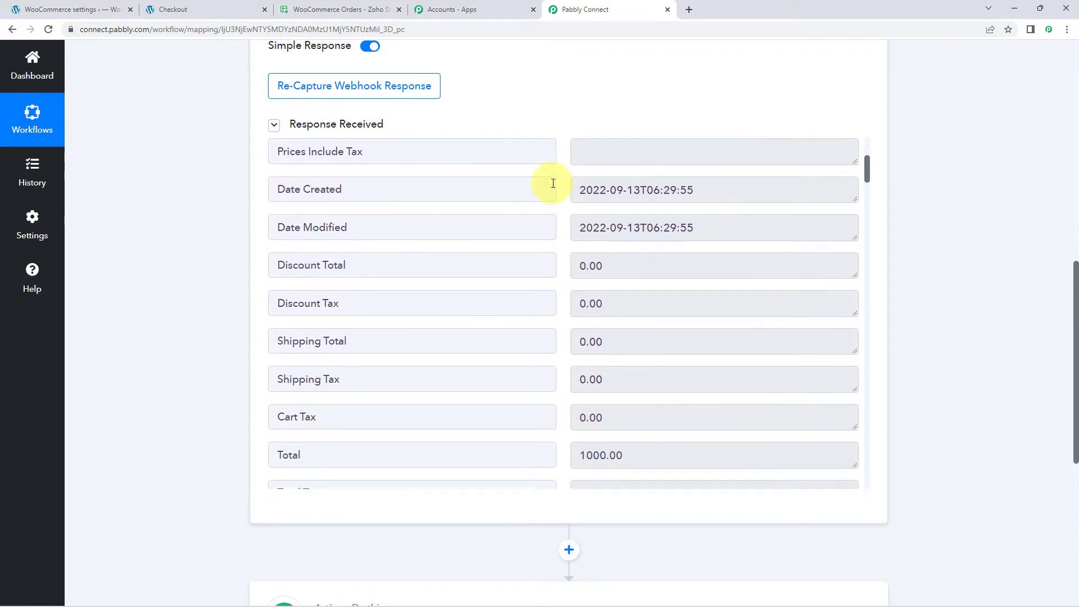
pyautogui.moveTo(703, 187); pyautogui.dragTo(561, 186)
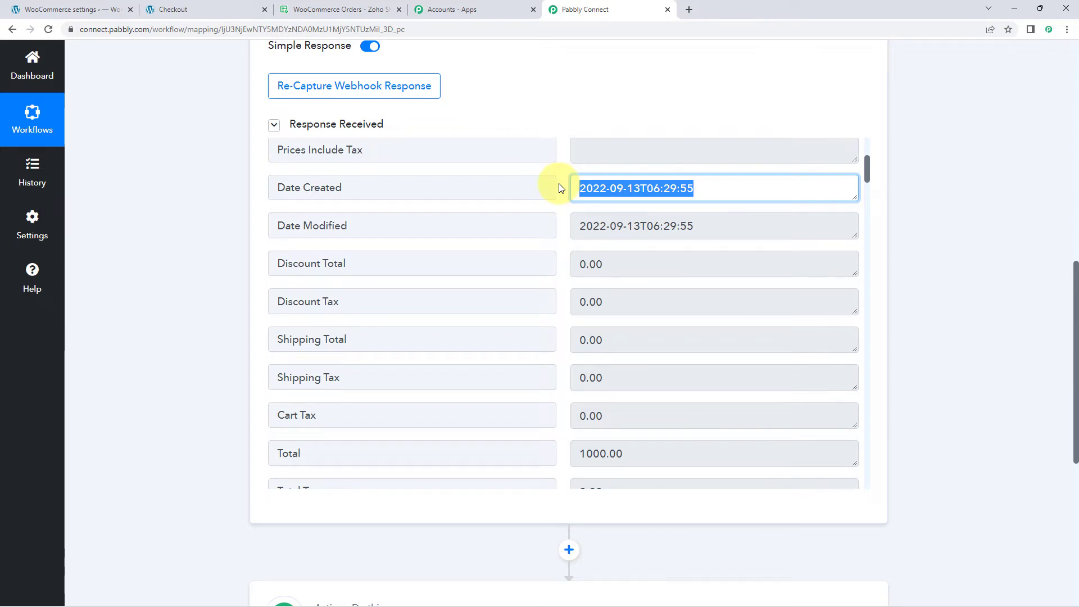
pyautogui.click(559, 188)
pyautogui.scroll(-5, 559, 187)
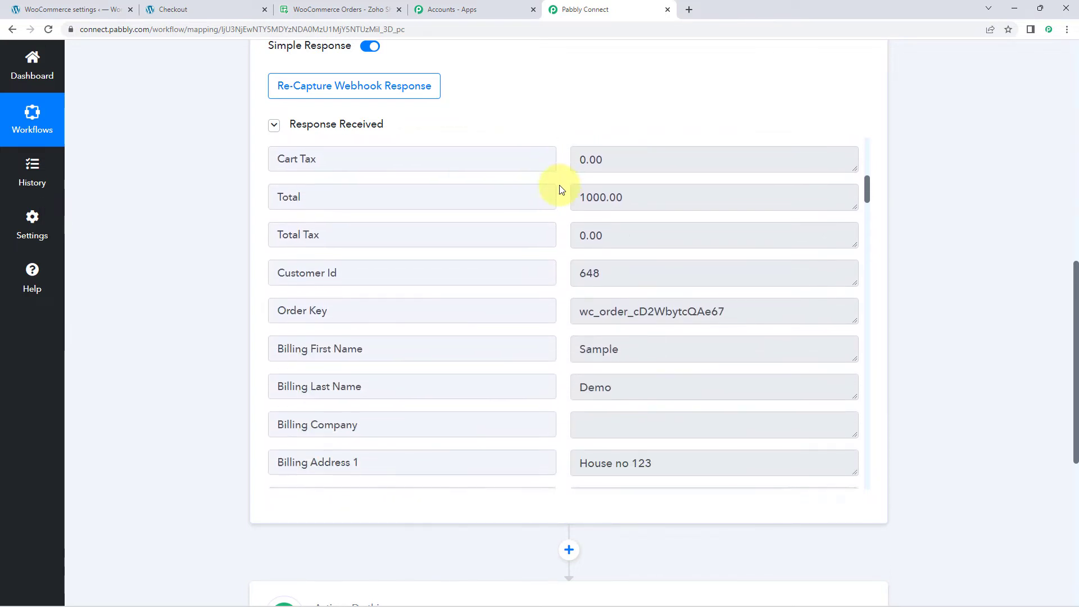
# Step: Examine the order total and the billing first and last name in the captured webhook response
pyautogui.moveTo(643, 173); pyautogui.dragTo(554, 173)
pyautogui.scroll(-2, 554, 173)
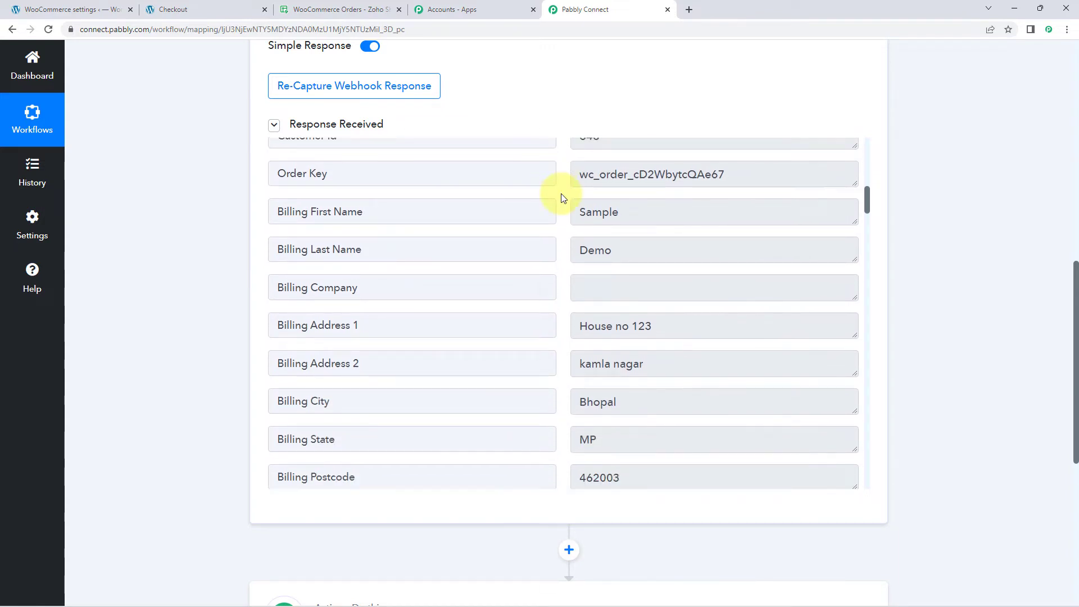
pyautogui.doubleClick(641, 212)
pyautogui.click(570, 260)
pyautogui.moveTo(571, 261); pyautogui.dragTo(622, 264)
pyautogui.scroll(-2, 622, 265)
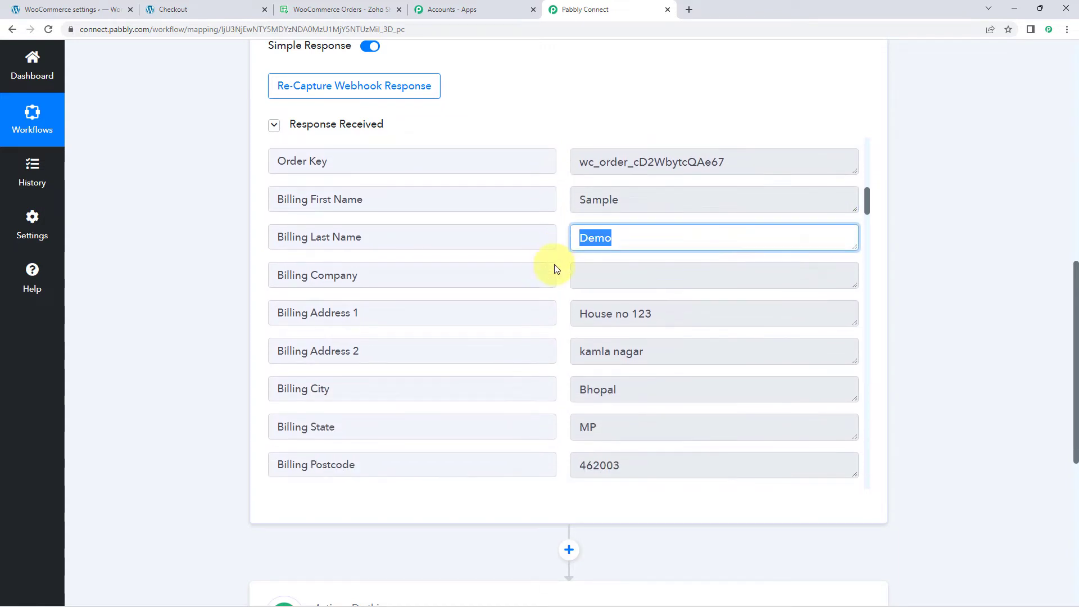
# Step: Examine the billing email and billing phone in the captured webhook response
pyautogui.tripleClick(693, 212)
pyautogui.scroll(-2, 611, 272)
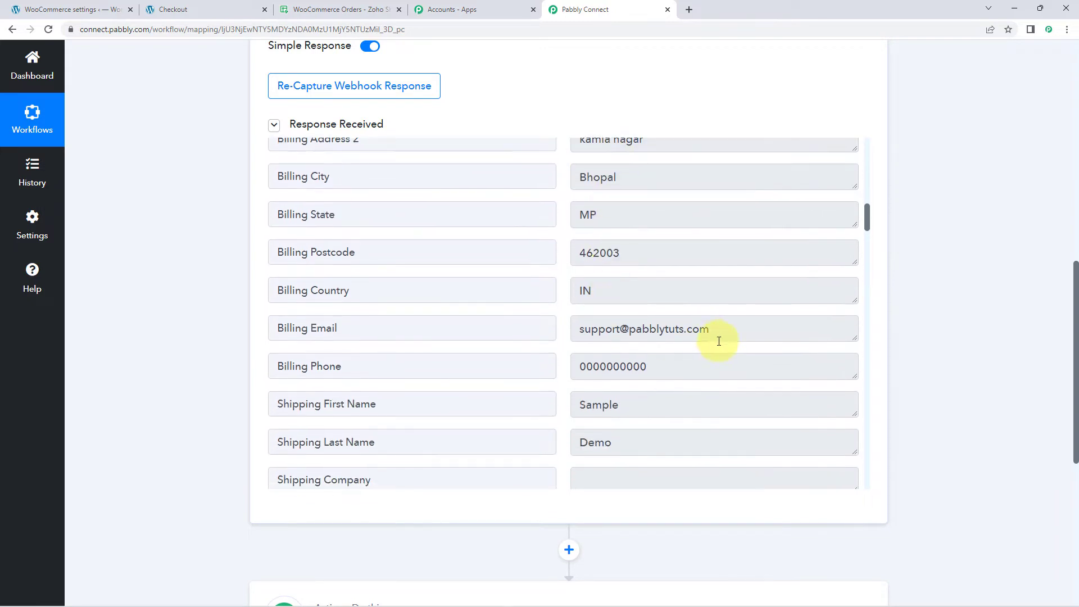
pyautogui.moveTo(714, 332); pyautogui.dragTo(579, 330)
pyautogui.moveTo(647, 366); pyautogui.dragTo(557, 342)
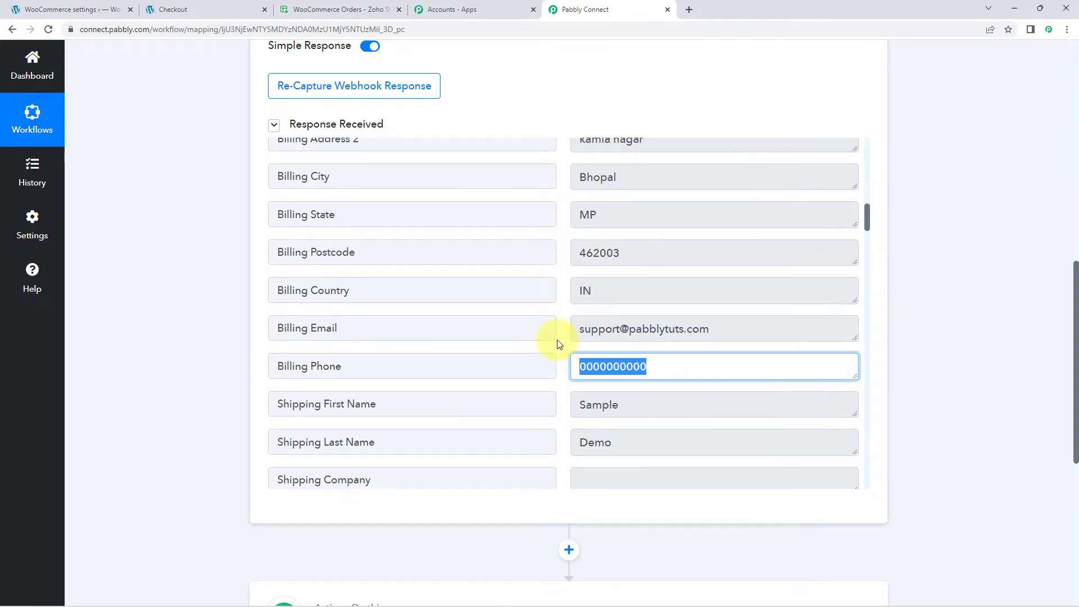
pyautogui.click(561, 344)
# Step: Look through the shipping address, payment method, metadata and line item fields of the captured webhook response
pyautogui.scroll(-4, 562, 286)
pyautogui.scroll(-10, 554, 280)
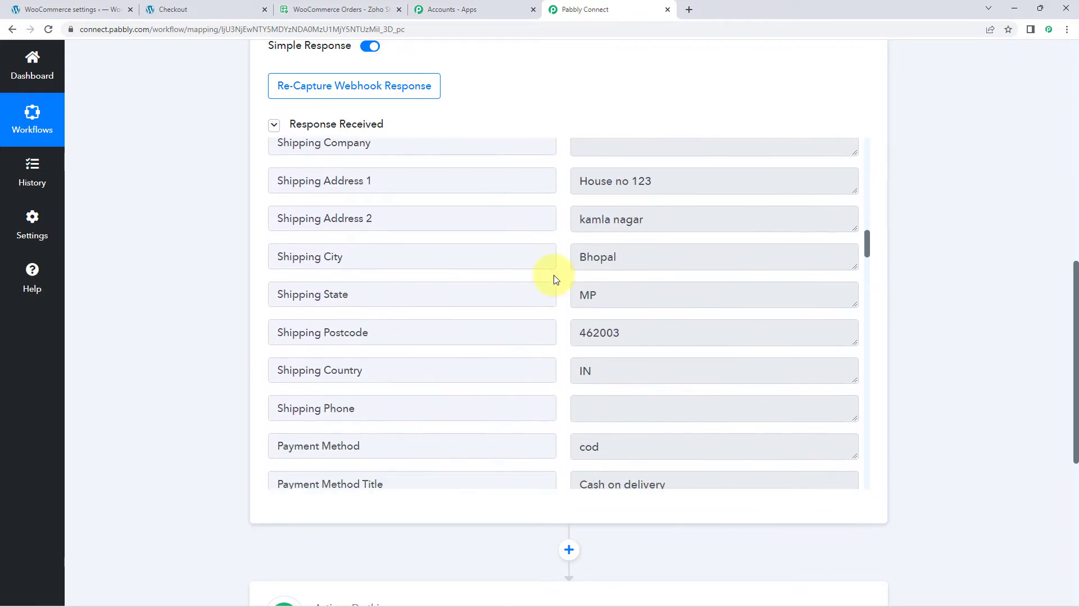
pyautogui.scroll(-9, 554, 275)
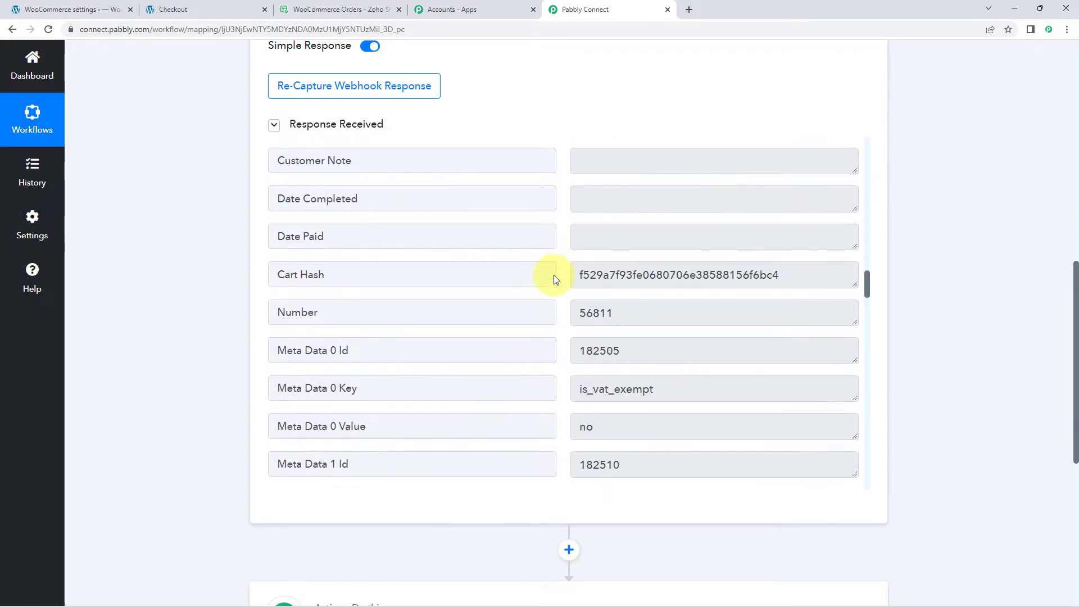
pyautogui.scroll(-13, 554, 275)
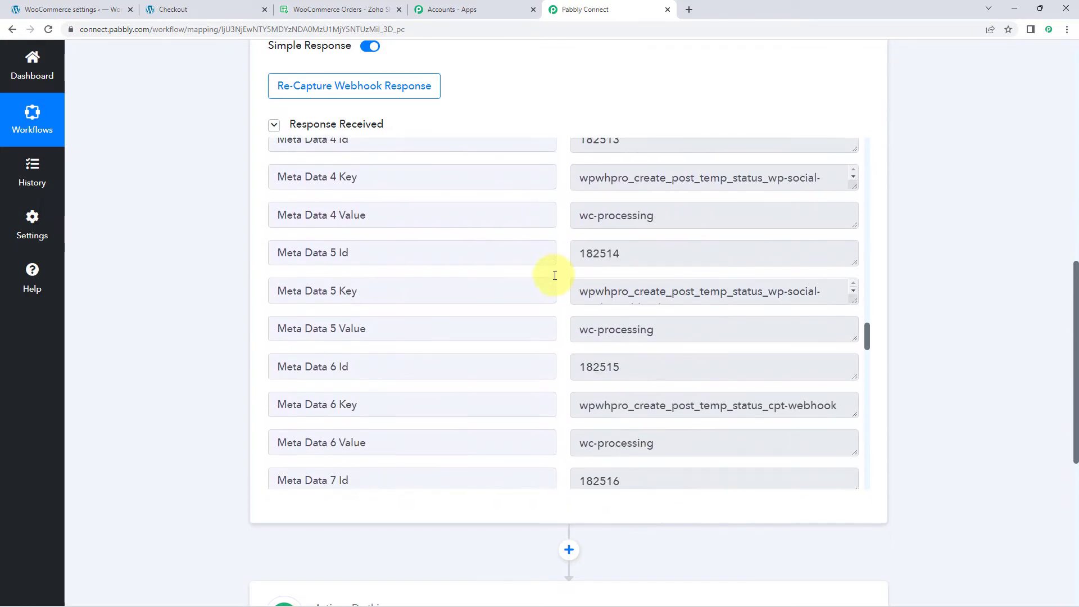
pyautogui.scroll(-12, 554, 274)
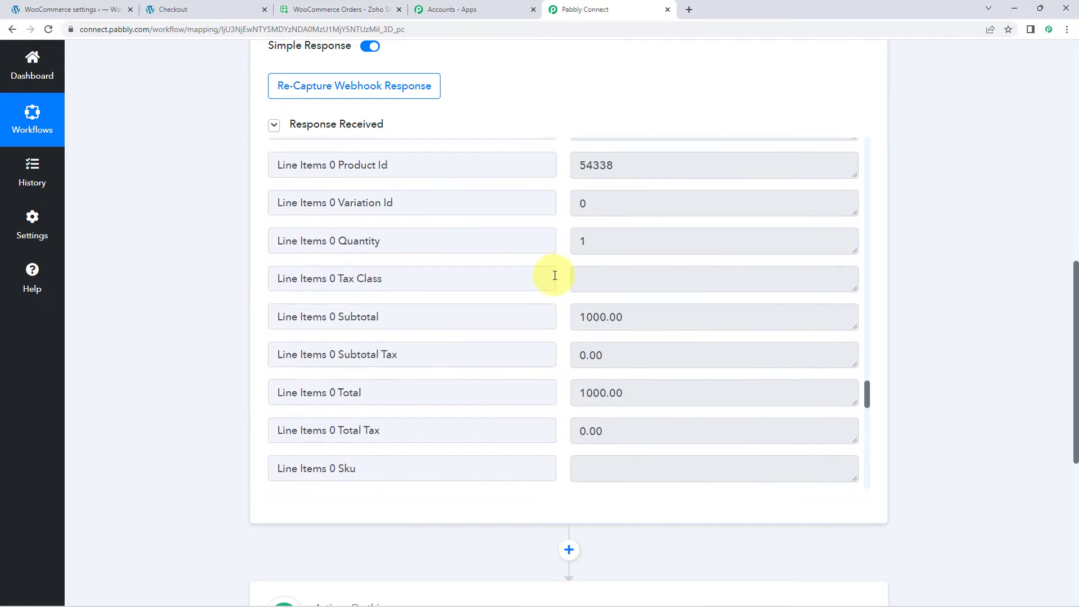
pyautogui.scroll(-5, 554, 274)
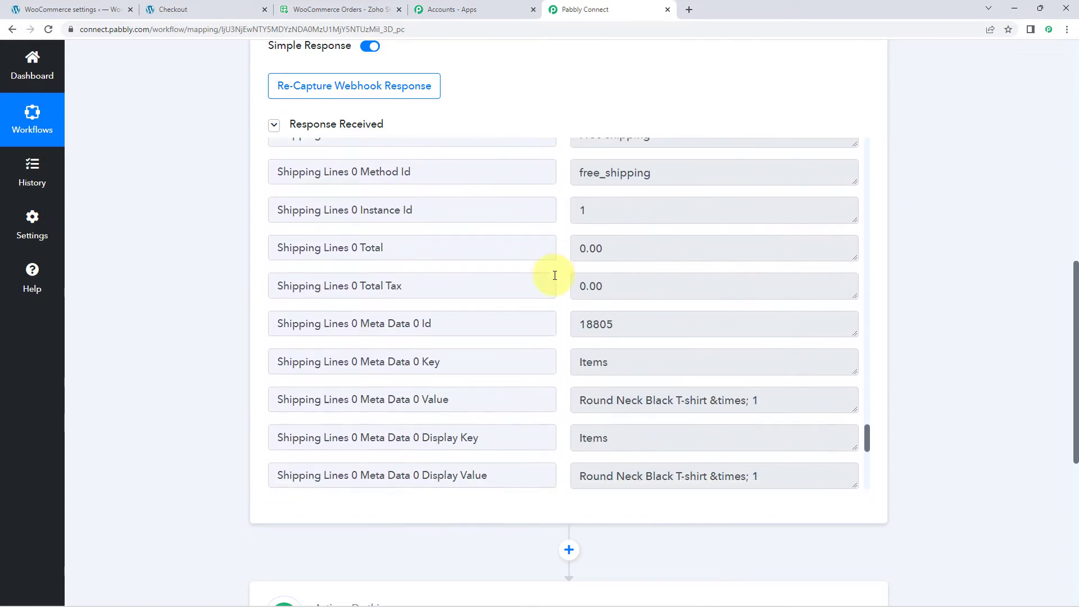
# Step: Examine the ordered product and its quantity in the Shipping Lines 0 Meta Data 0 Value field and the fields around it
pyautogui.click(595, 237)
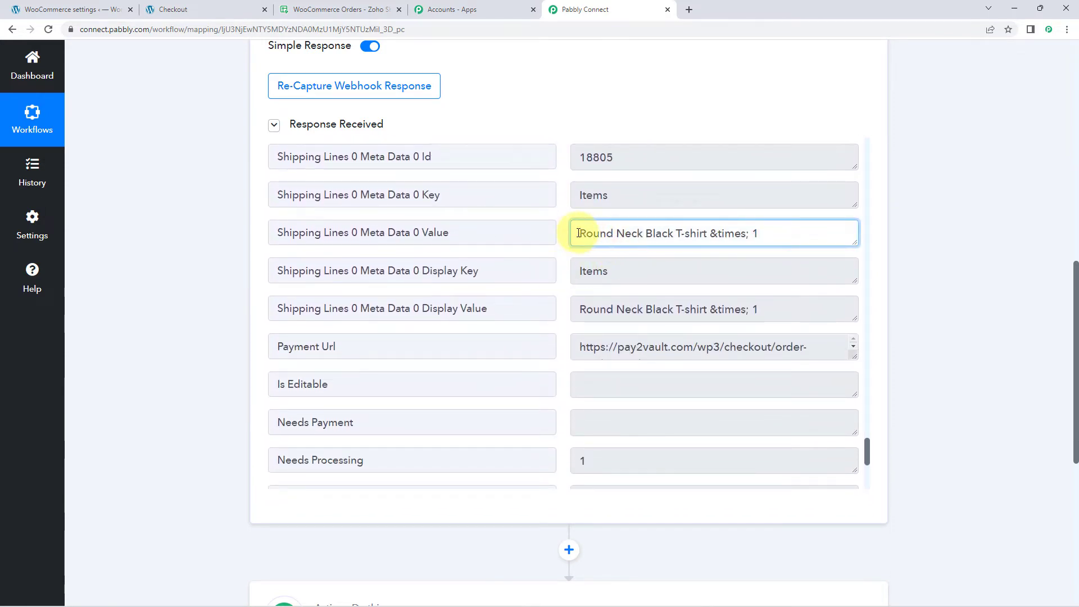
pyautogui.moveTo(579, 233); pyautogui.dragTo(771, 231)
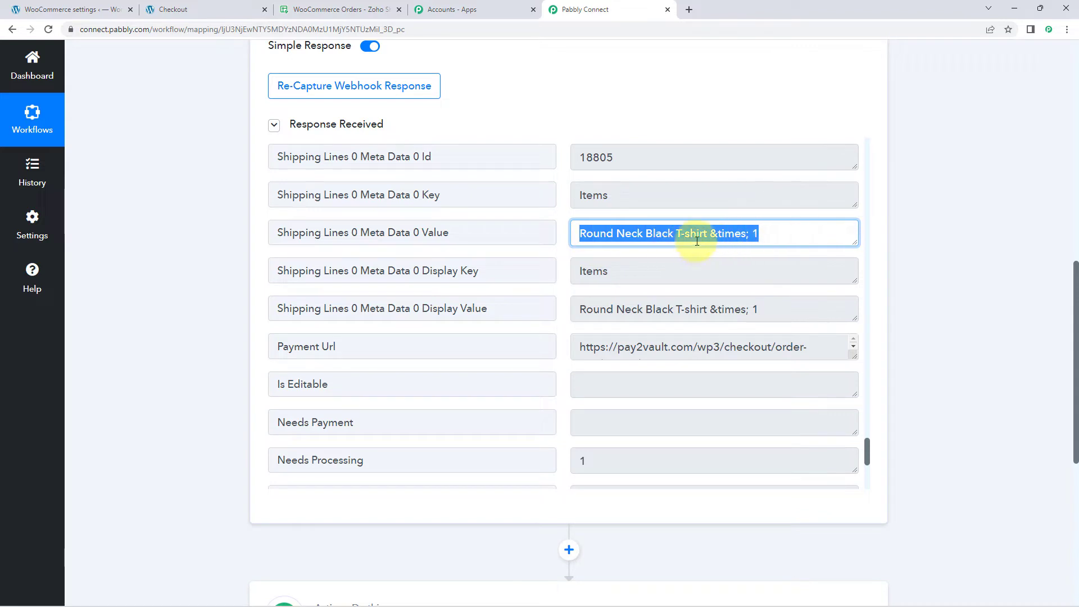
pyautogui.scroll(1, 559, 241)
pyautogui.scroll(3, 557, 238)
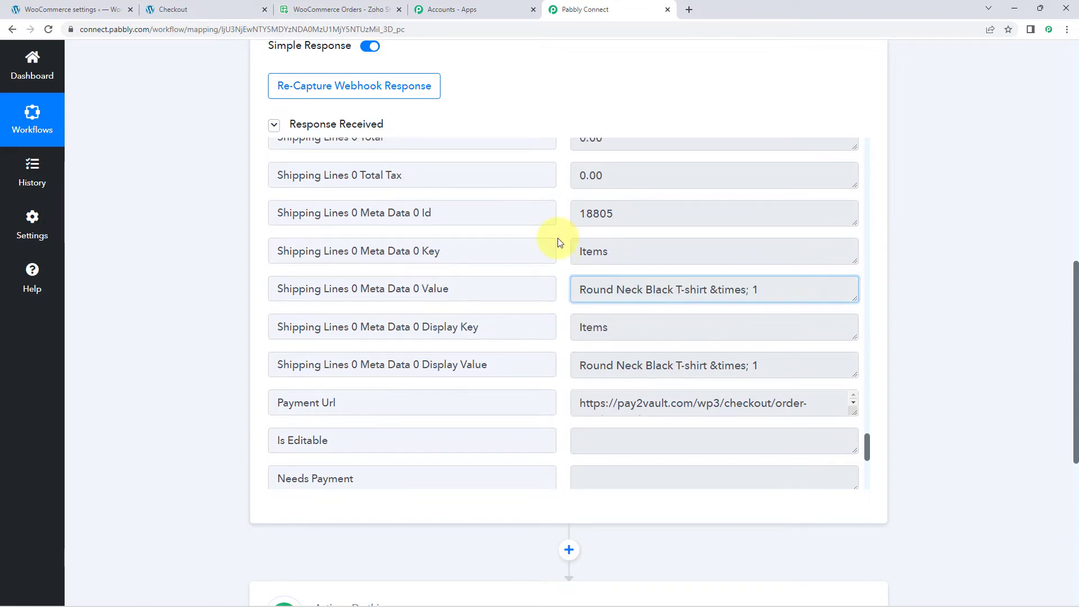
pyautogui.scroll(2, 557, 238)
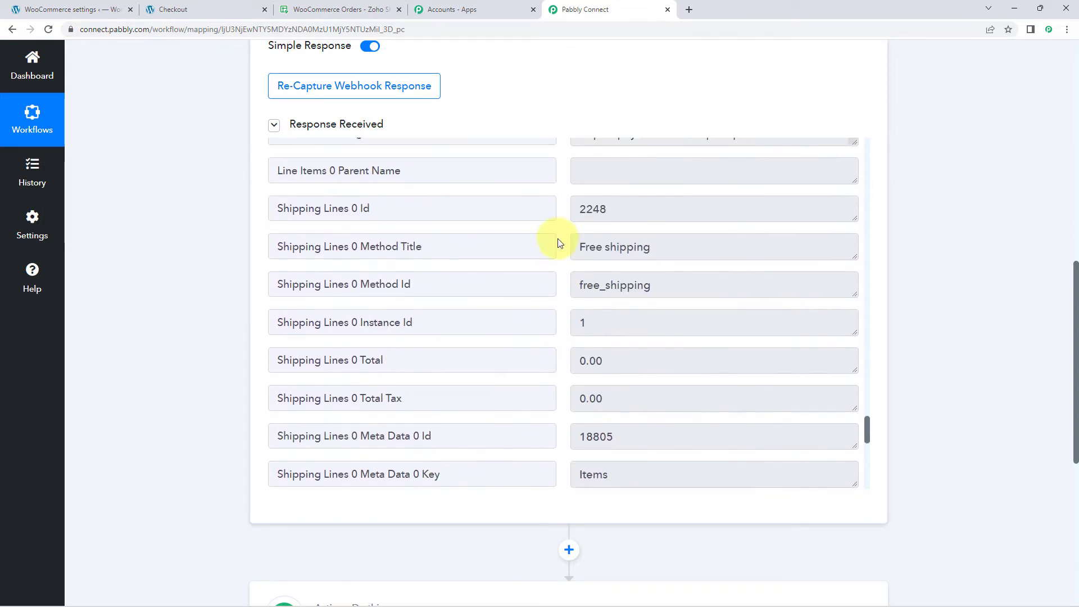
pyautogui.scroll(-5, 558, 238)
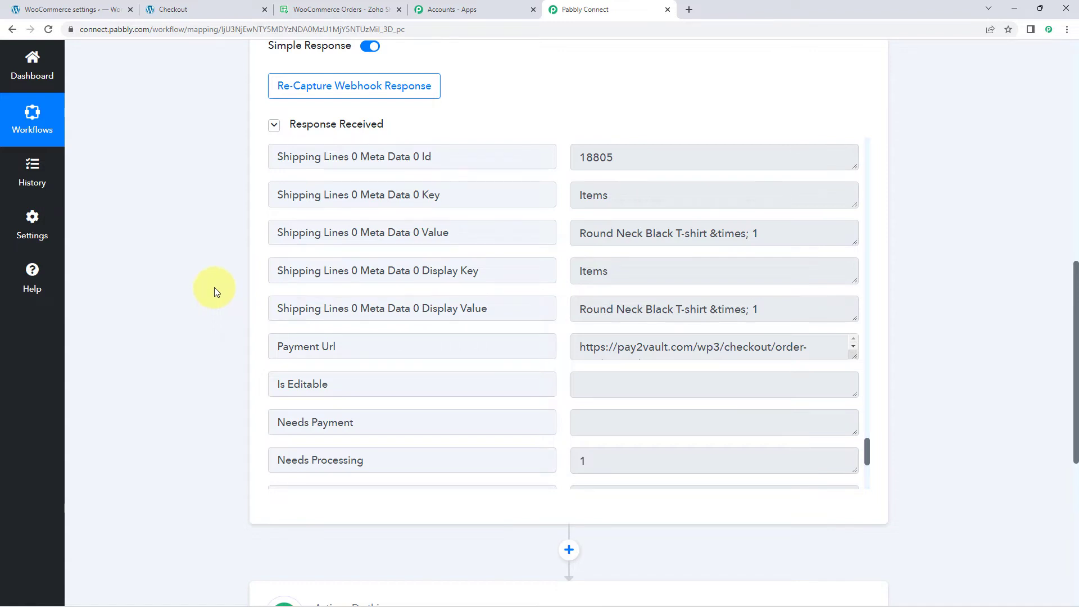
# Step: Search the action step's apps for Zoho Sheet and choose it as the action application
pyautogui.scroll(-7, 214, 288)
pyautogui.click(474, 230)
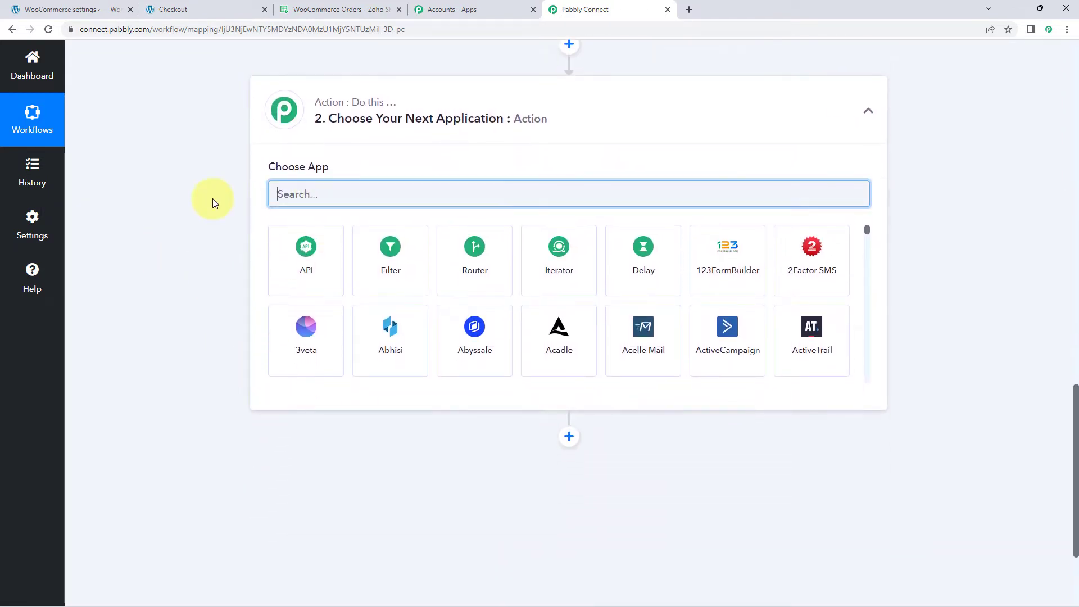
pyautogui.write('Z')
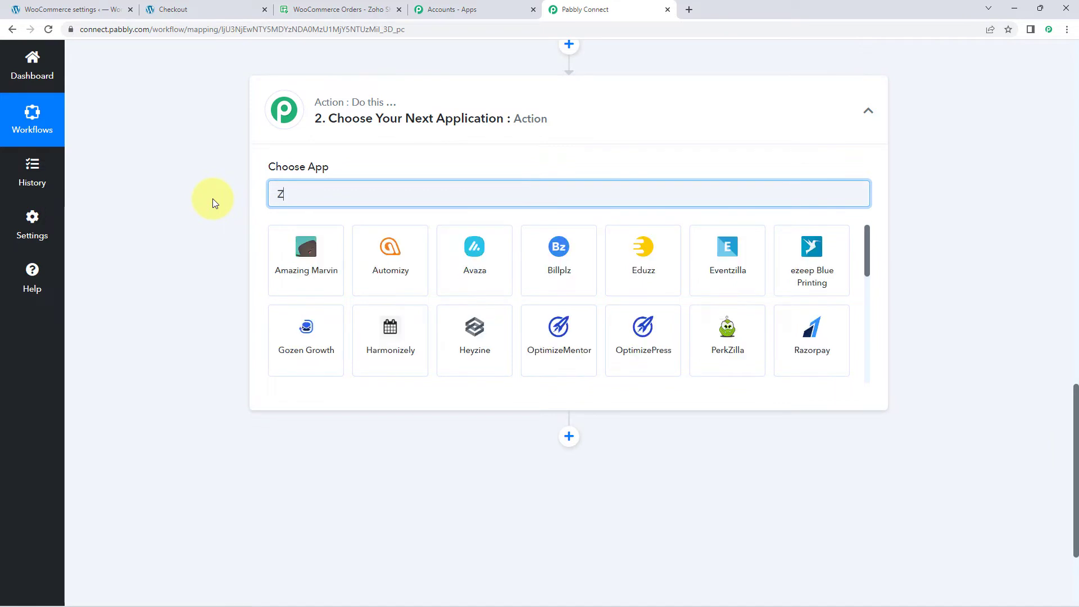
pyautogui.write('oho Shee')
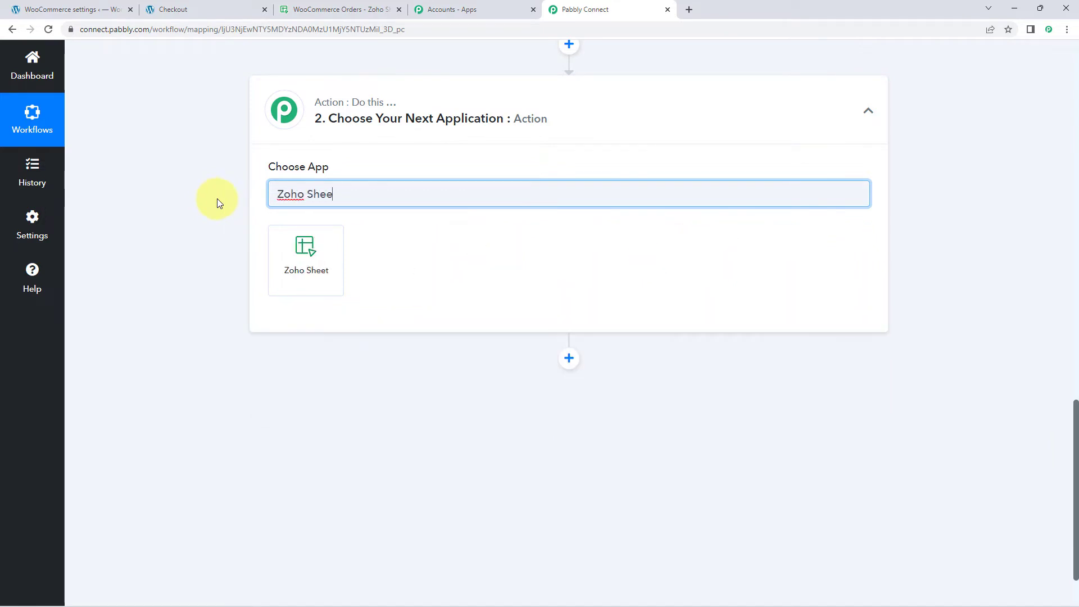
pyautogui.click(337, 241)
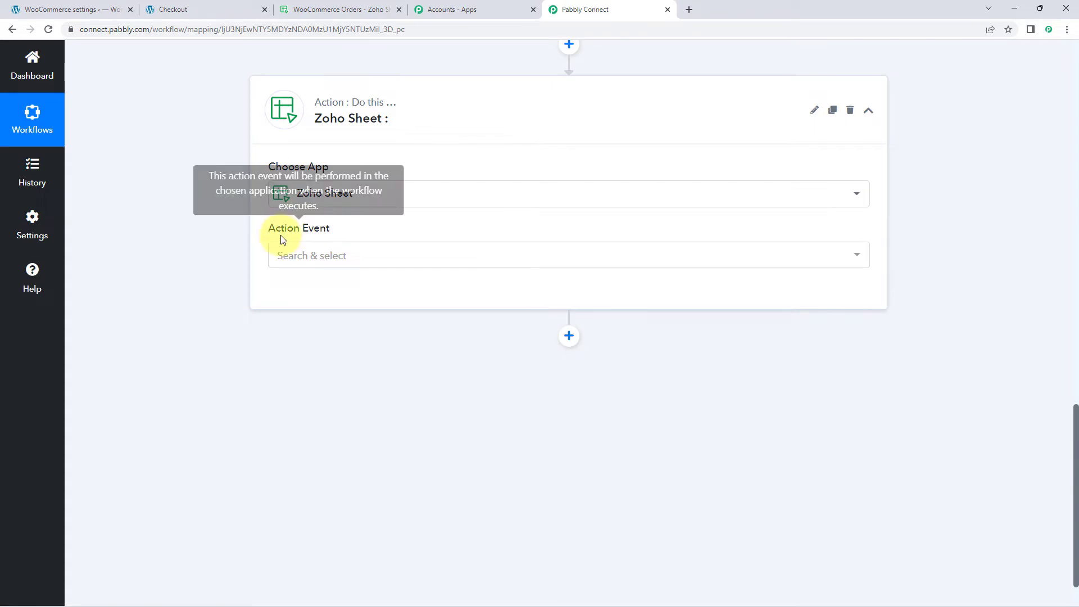
# Step: Set the Zoho Sheet action event to Create Row
pyautogui.click(345, 255)
pyautogui.scroll(-1, 220, 258)
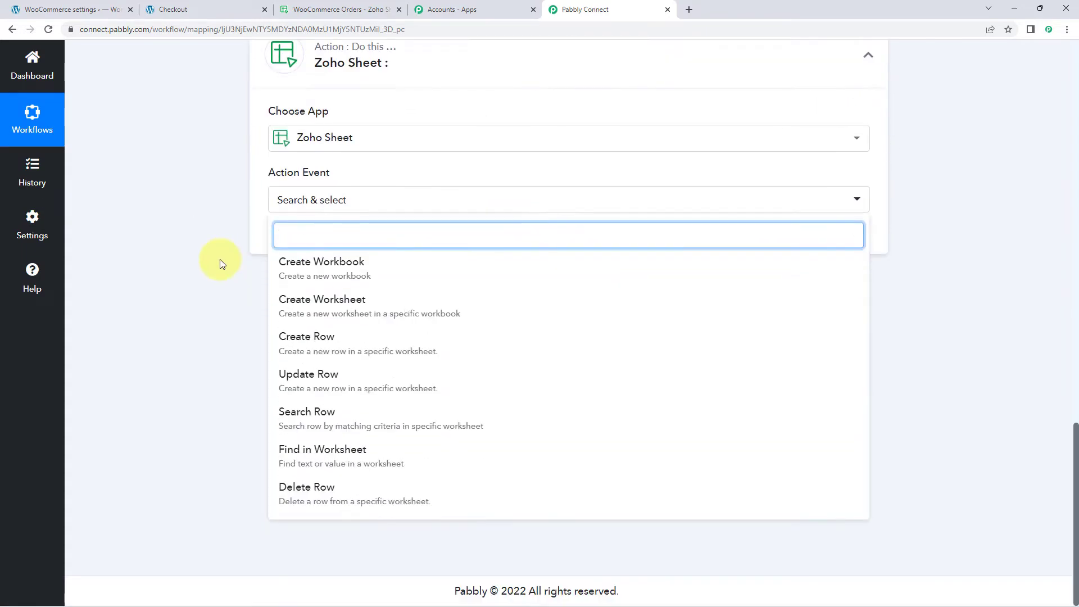
pyautogui.click(352, 340)
# Step: Start adding a new Zoho Sheet connection for the Create Row action, up to the domain request
pyautogui.click(297, 239)
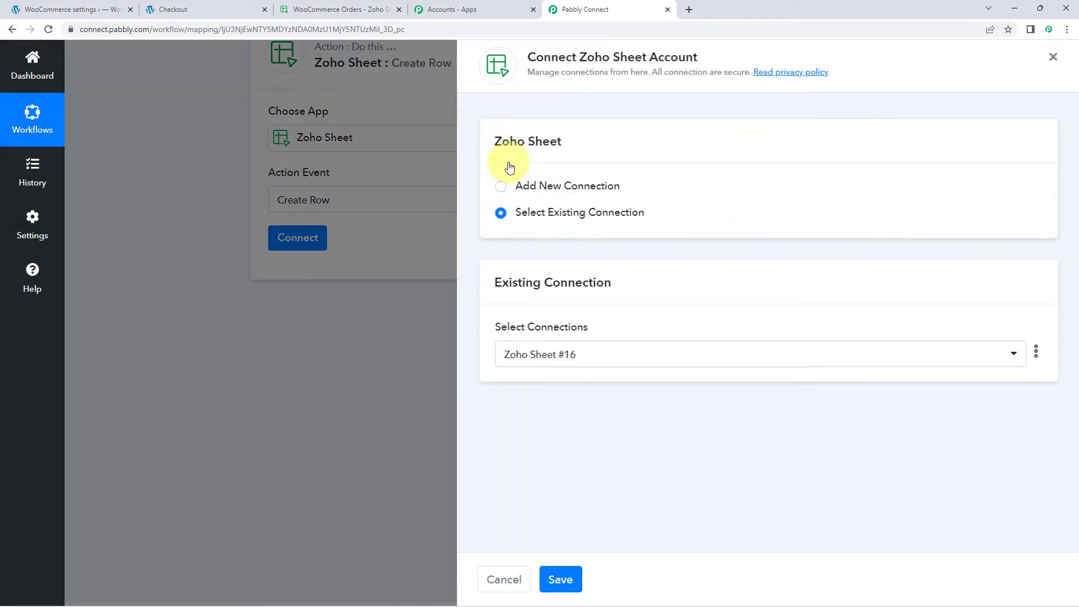
pyautogui.click(499, 187)
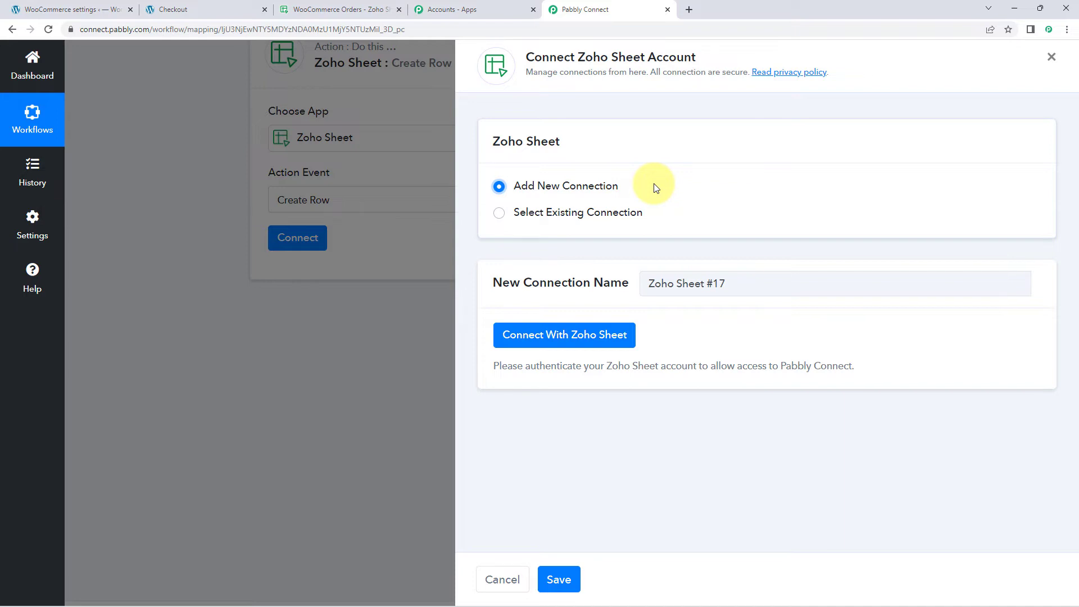
pyautogui.click(557, 336)
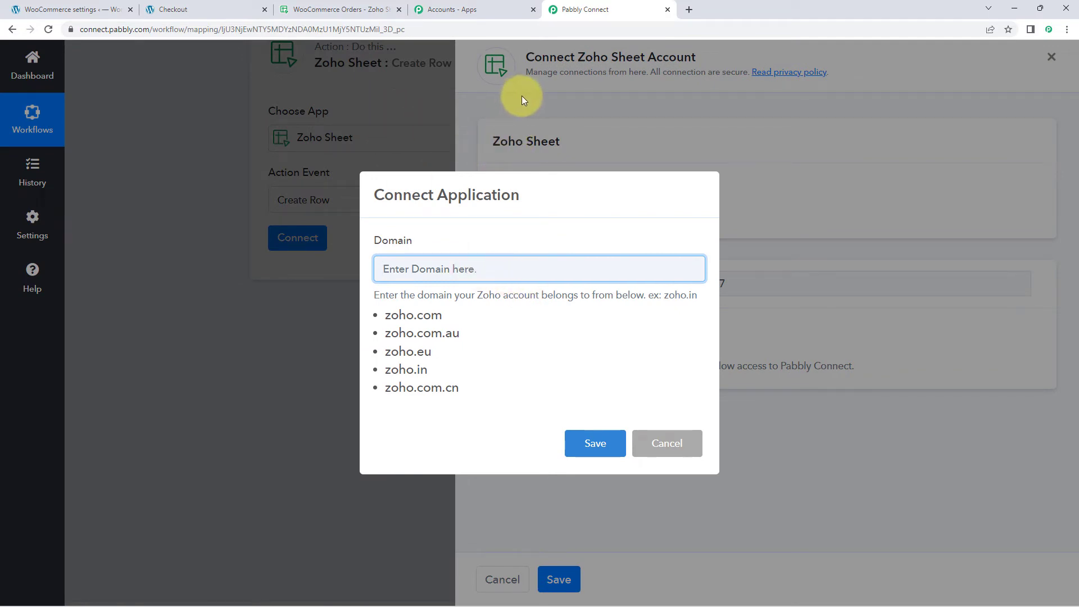
# Step: Switch to the WooCommerce Orders spreadsheet in Zoho Sheet and copy the zoho.com domain from its web address
pyautogui.click(348, 9)
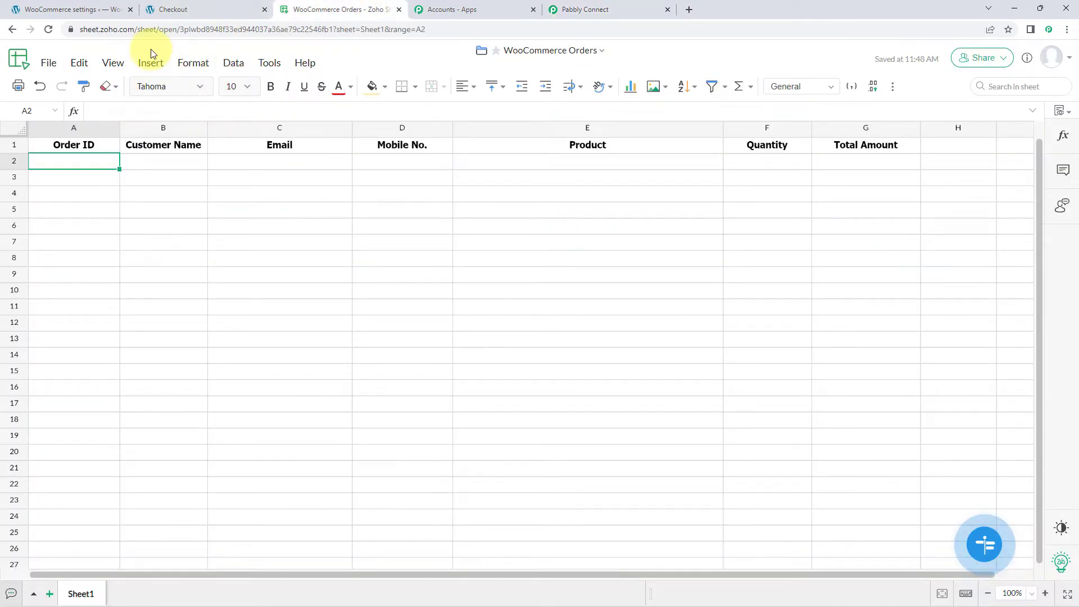
pyautogui.doubleClick(103, 31)
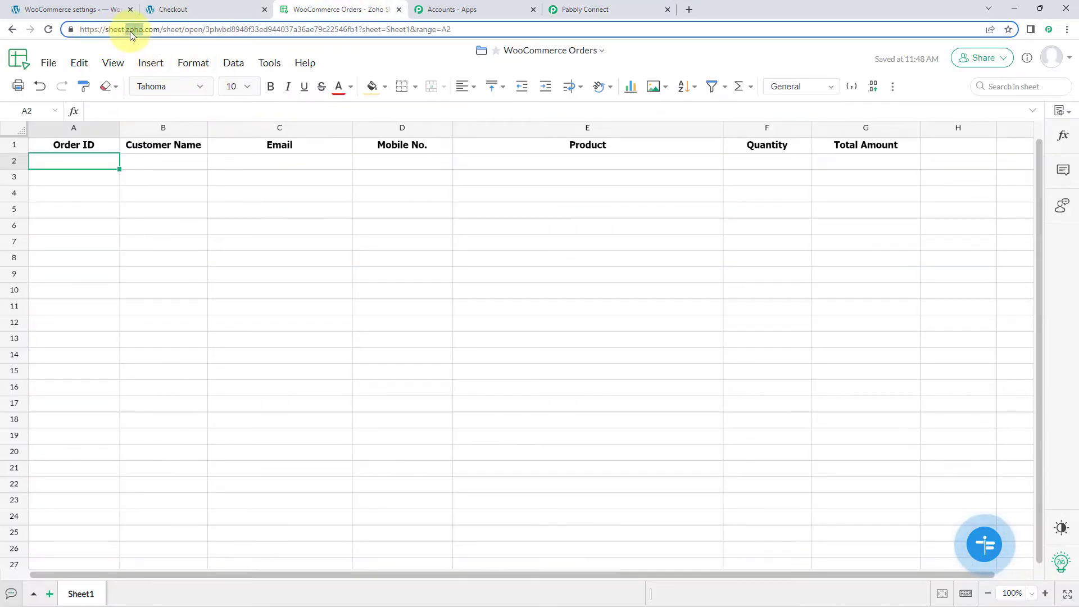
pyautogui.click(129, 29)
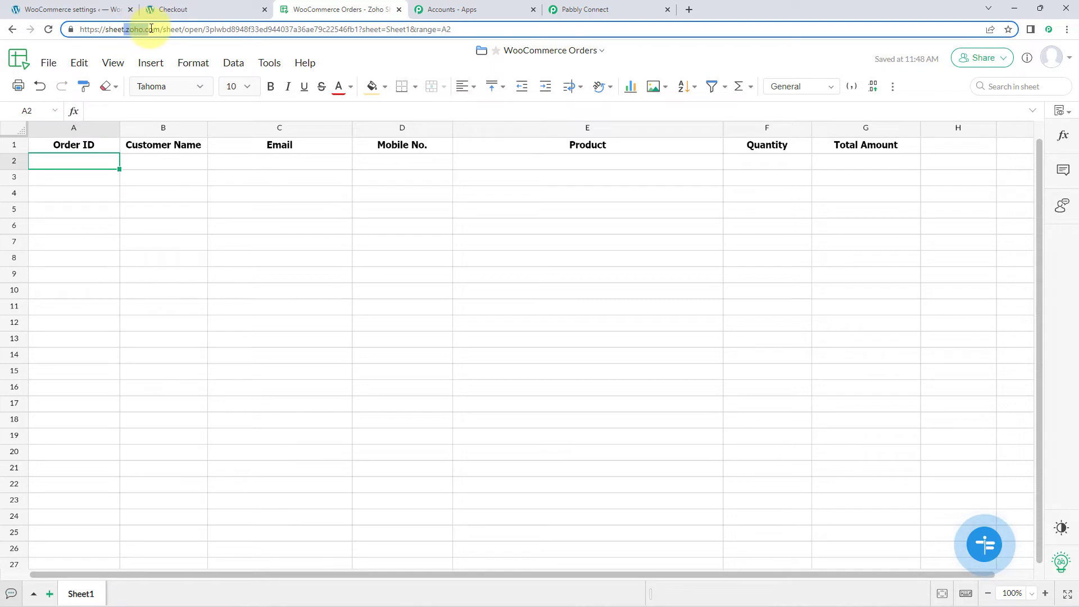
pyautogui.moveTo(126, 28); pyautogui.dragTo(158, 31)
pyautogui.rightClick(152, 33)
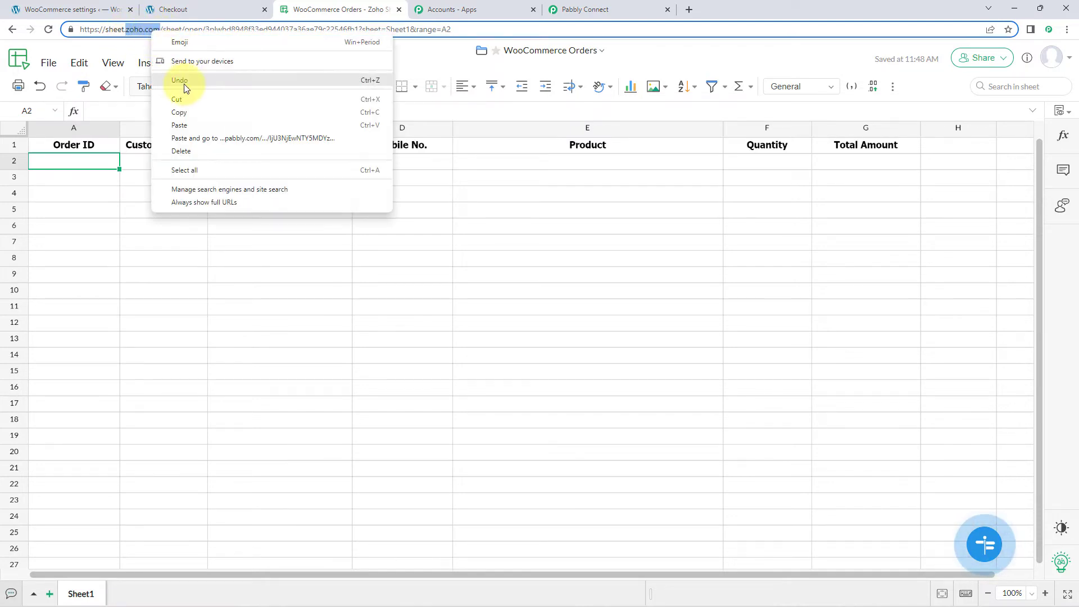
pyautogui.click(185, 109)
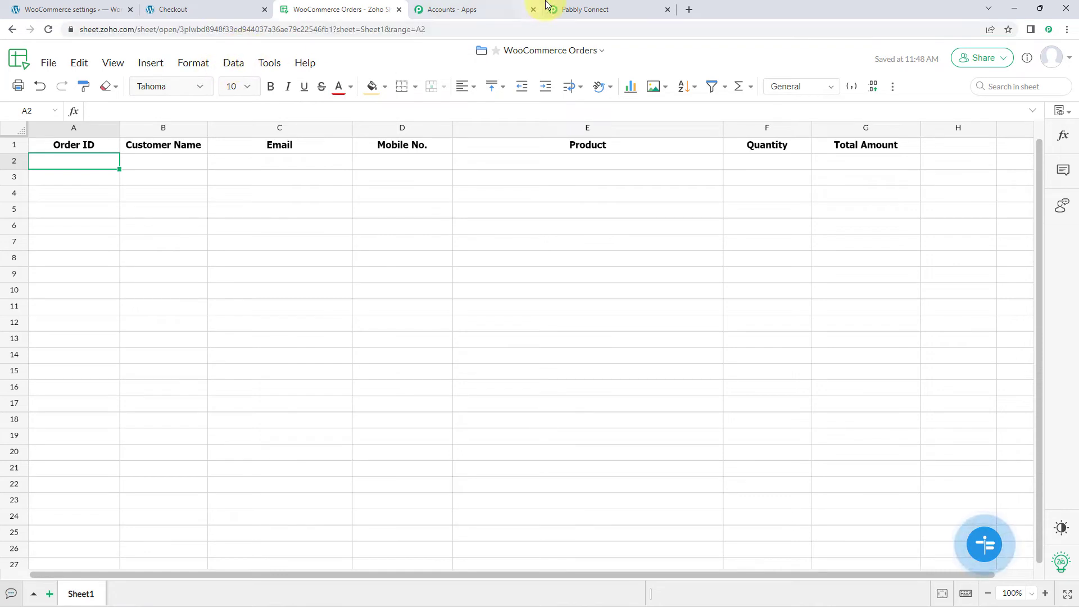
# Step: Return to Pabbly Connect, compare the listed Zoho domains, enter zoho.com as the account's domain and save it
pyautogui.click(557, 10)
pyautogui.moveTo(443, 315); pyautogui.dragTo(371, 317)
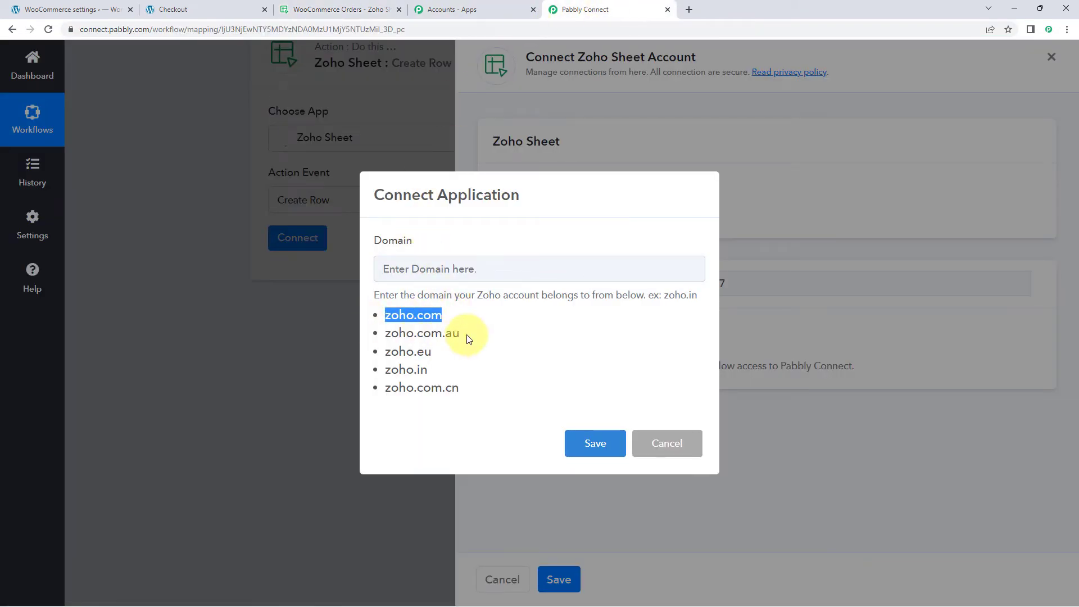
pyautogui.moveTo(463, 335); pyautogui.dragTo(369, 331)
pyautogui.click(372, 332)
pyautogui.doubleClick(424, 349)
pyautogui.click(410, 268)
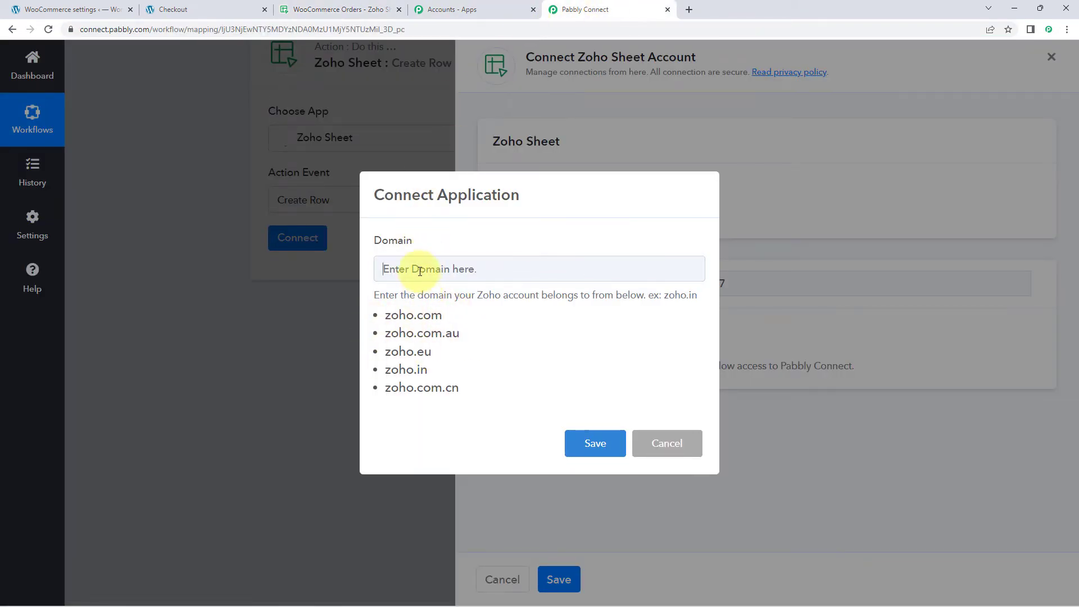
pyautogui.rightClick(419, 271)
pyautogui.click(451, 361)
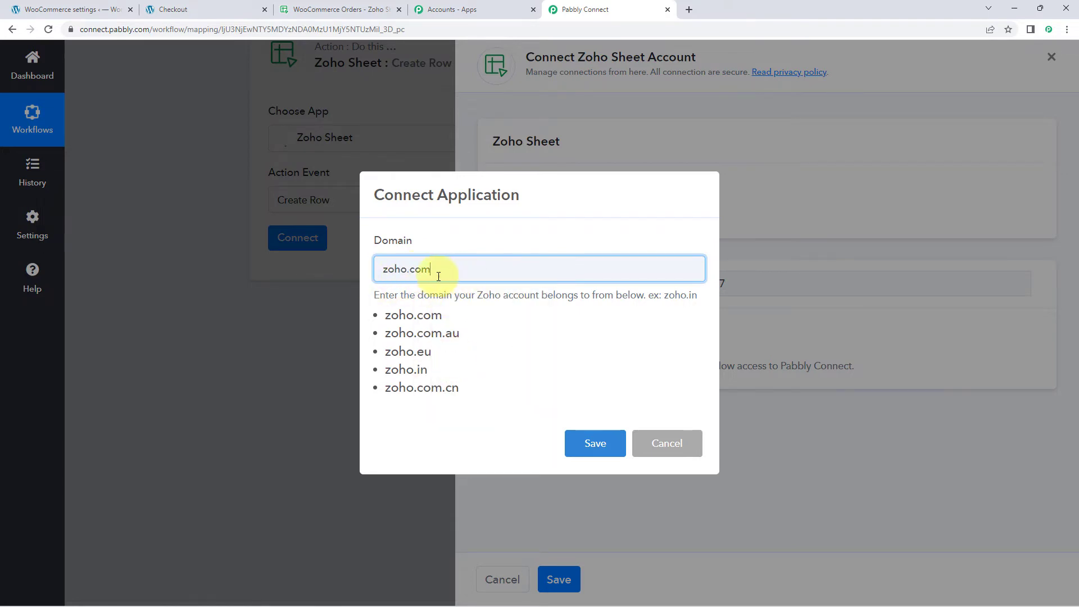
pyautogui.click(589, 444)
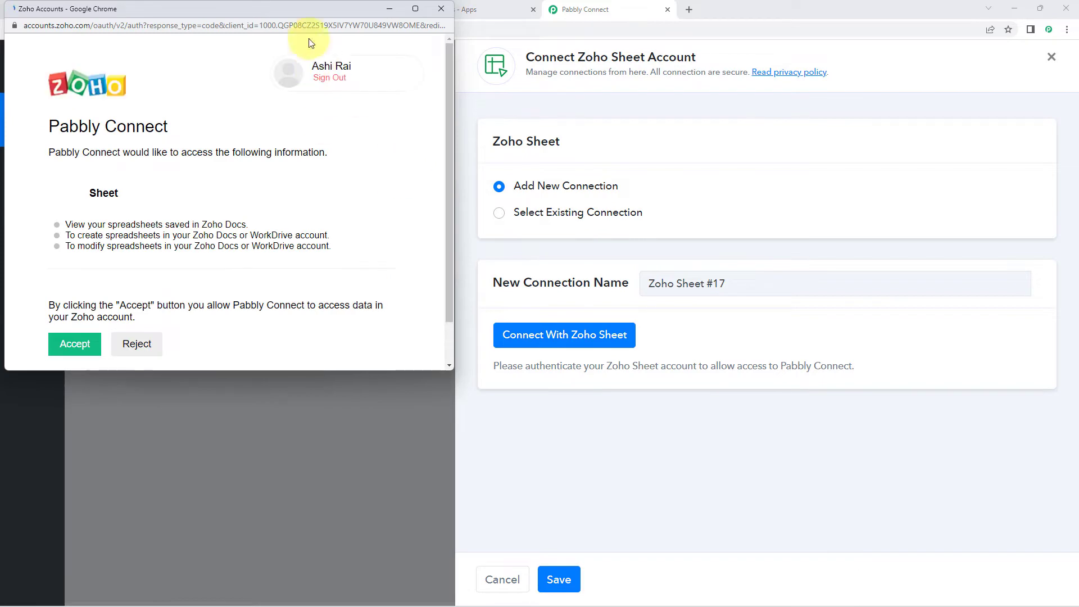
# Step: Authorize Pabbly Connect to access the spreadsheets in the Zoho account, checking the open WooCommerce Orders sheet beforehand
pyautogui.moveTo(310, 11); pyautogui.dragTo(312, 72)
pyautogui.click(315, 10)
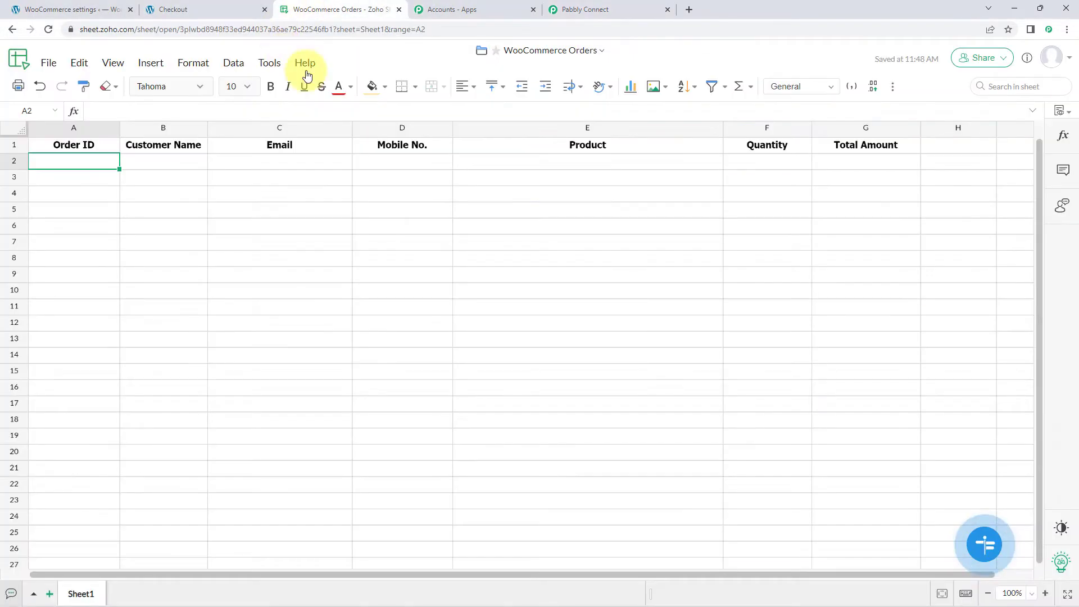
pyautogui.click(631, 10)
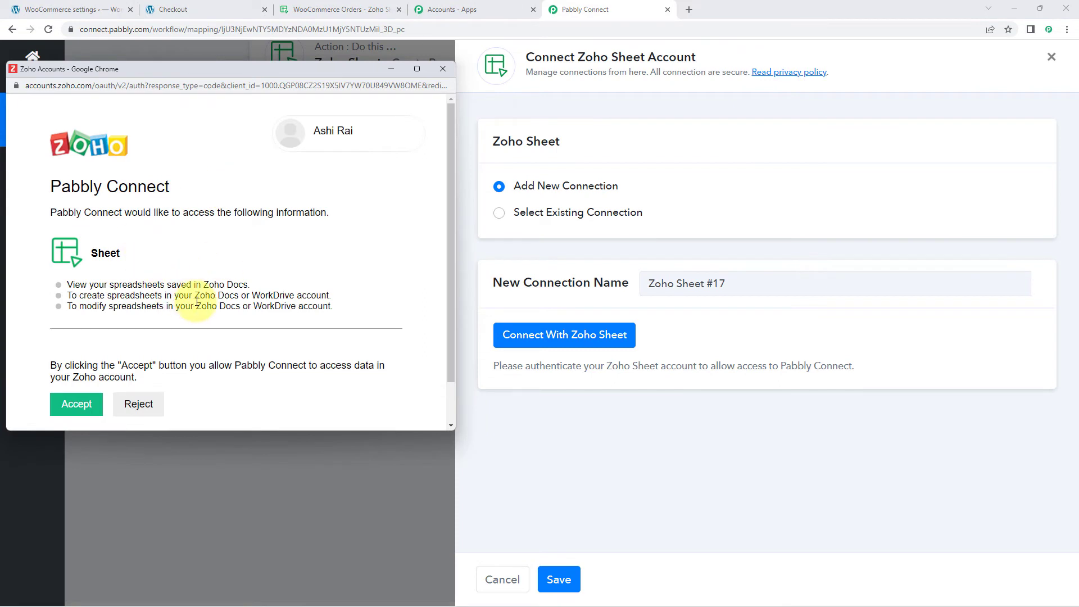
pyautogui.scroll(-1, 197, 302)
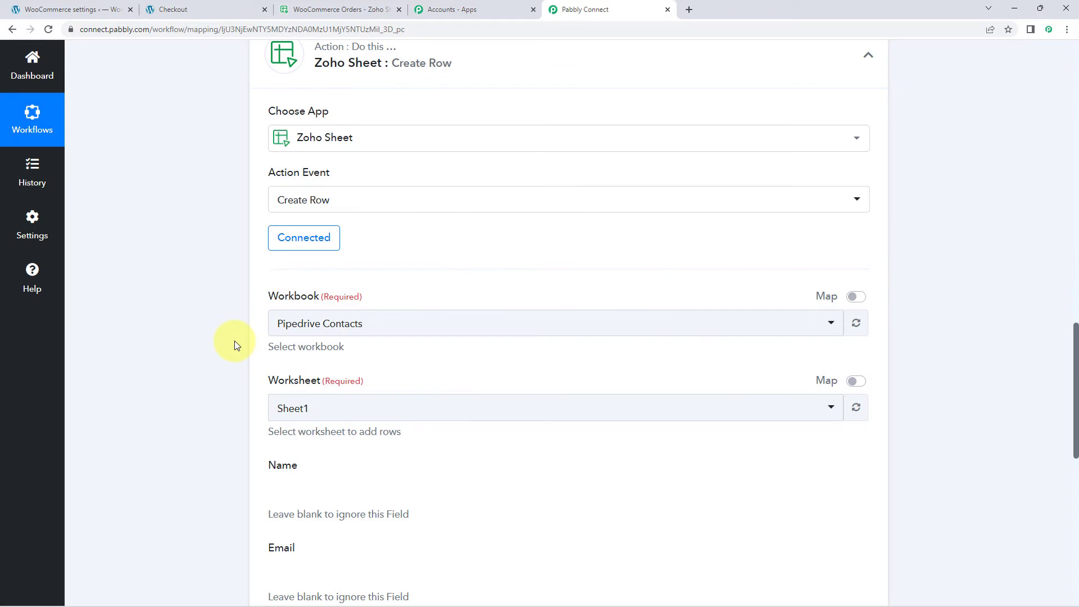
# Step: Select WooCommerce Orders as the Create Row action's workbook, checking the spreadsheet's title in Zoho Sheet beforehand
pyautogui.scroll(-2, 136, 264)
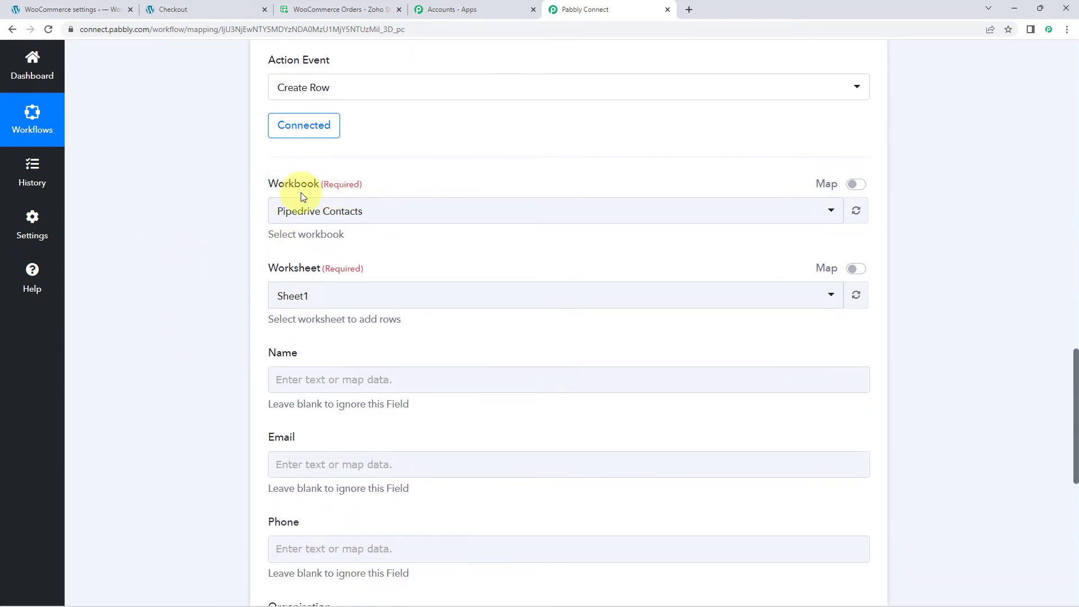
pyautogui.click(402, 217)
pyautogui.scroll(-1, 200, 262)
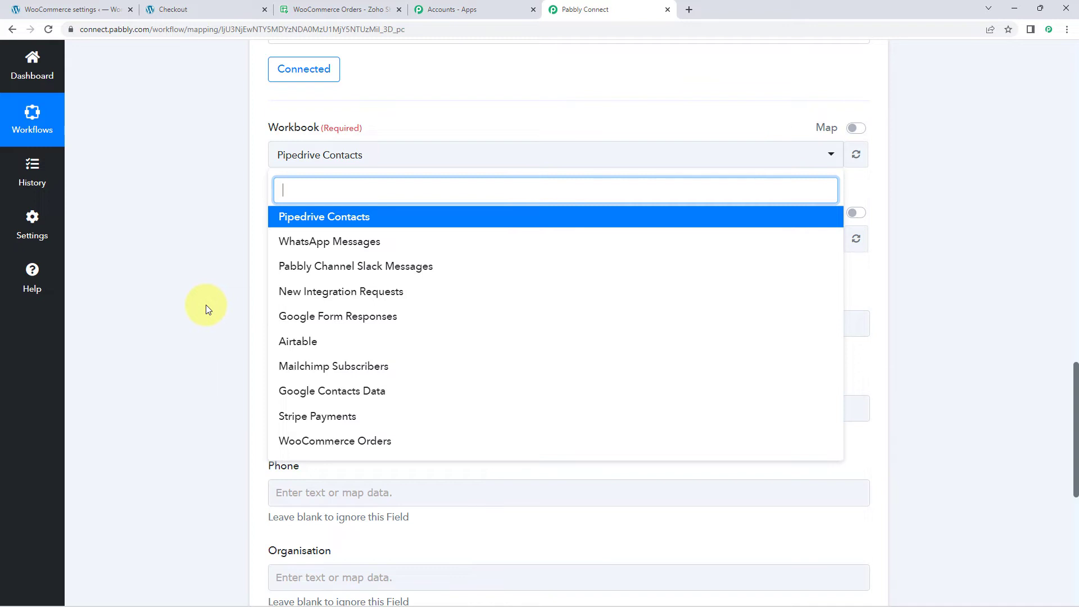
pyautogui.click(342, 7)
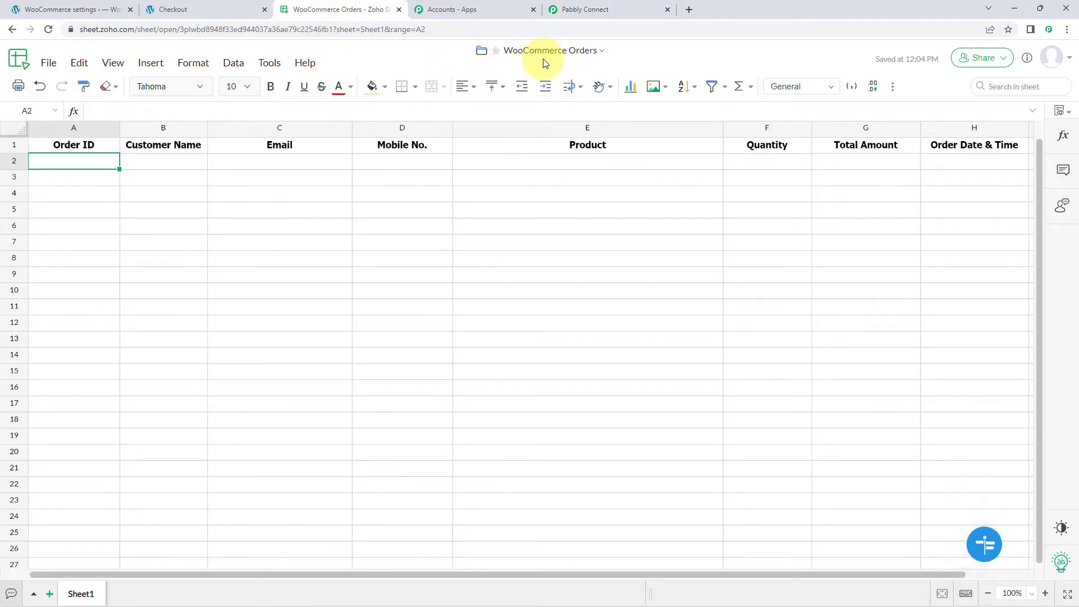
pyautogui.click(599, 9)
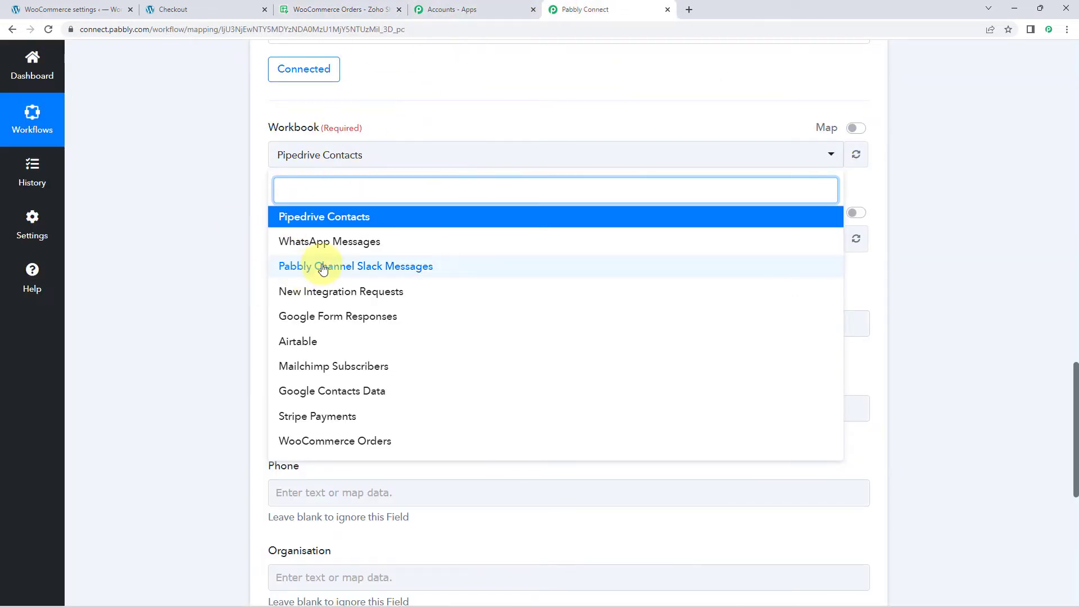
pyautogui.scroll(-2, 312, 298)
pyautogui.click(337, 333)
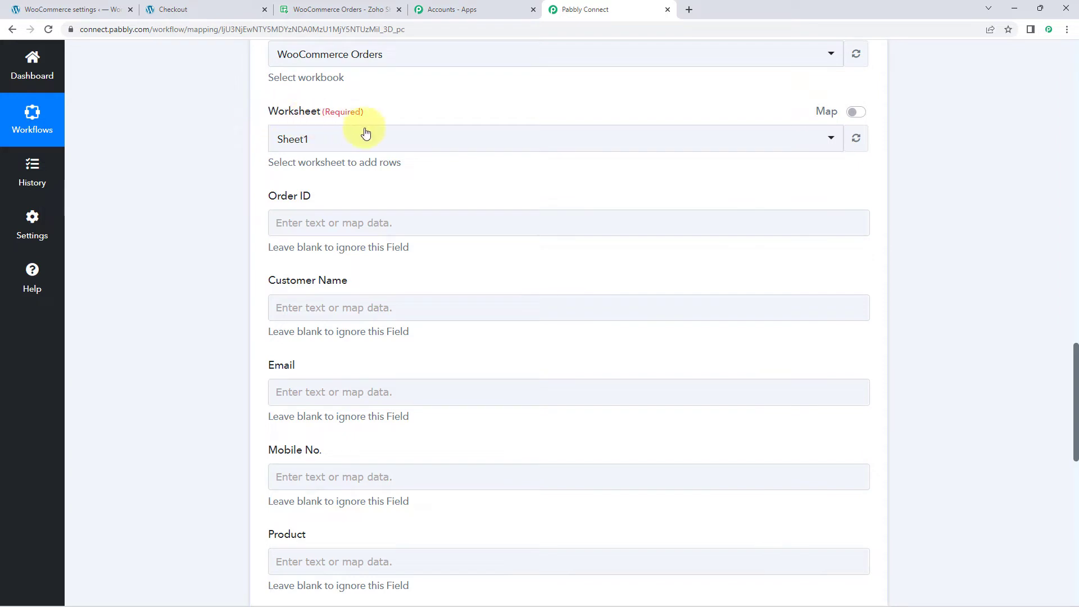
# Step: Check the worksheet name in the Zoho spreadsheet and select Sheet1 as the Create Row action's worksheet
pyautogui.click(332, 7)
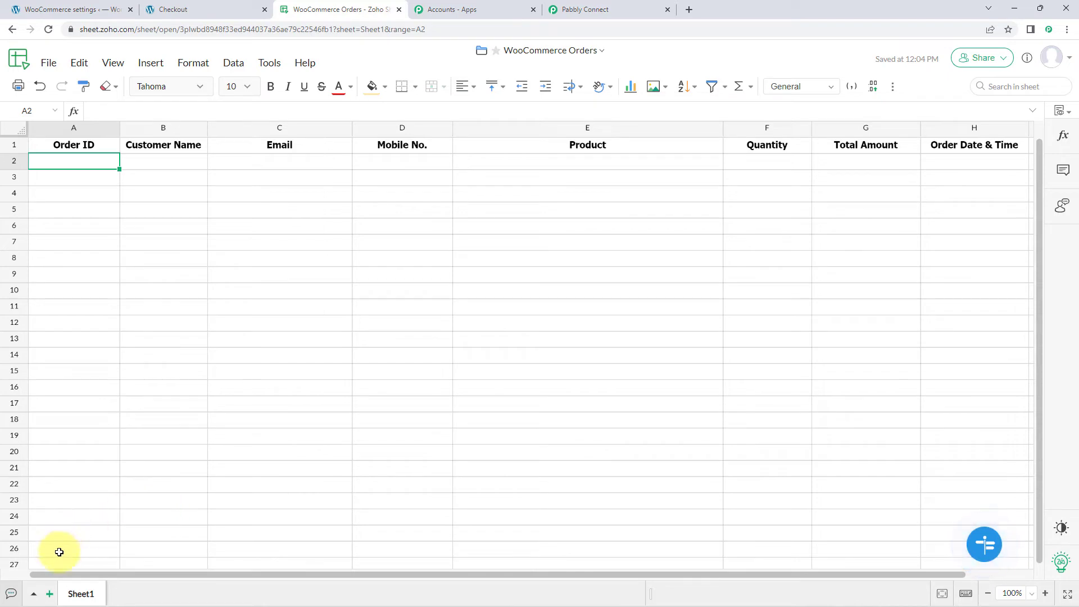
pyautogui.click(608, 9)
pyautogui.click(303, 141)
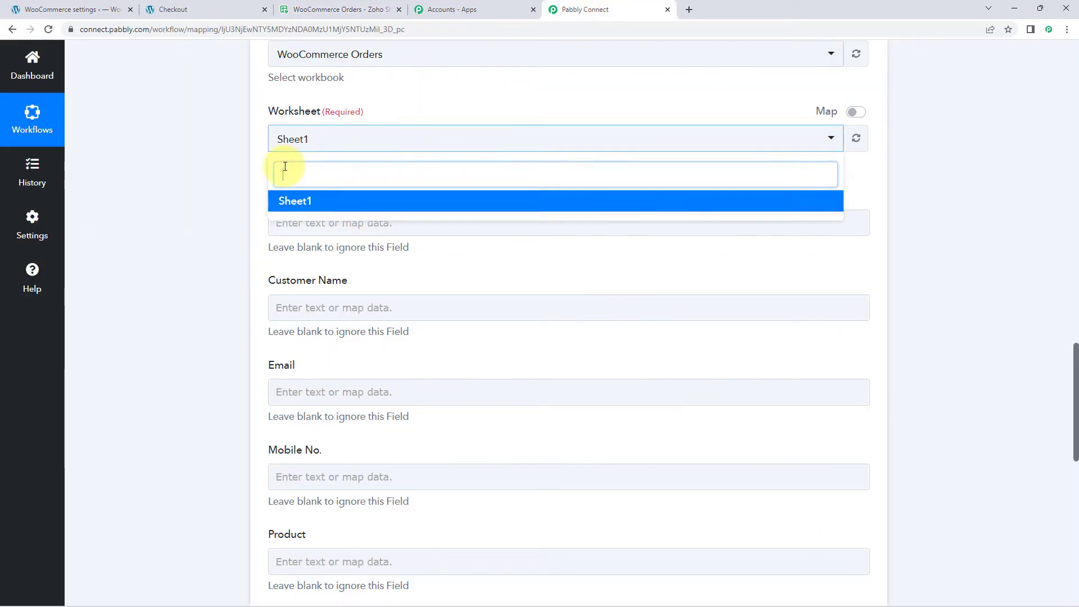
pyautogui.click(311, 201)
# Step: Switch to the WooCommerce Orders spreadsheet and narrow the Product column so the remaining columns fit in view
pyautogui.scroll(-1, 345, 169)
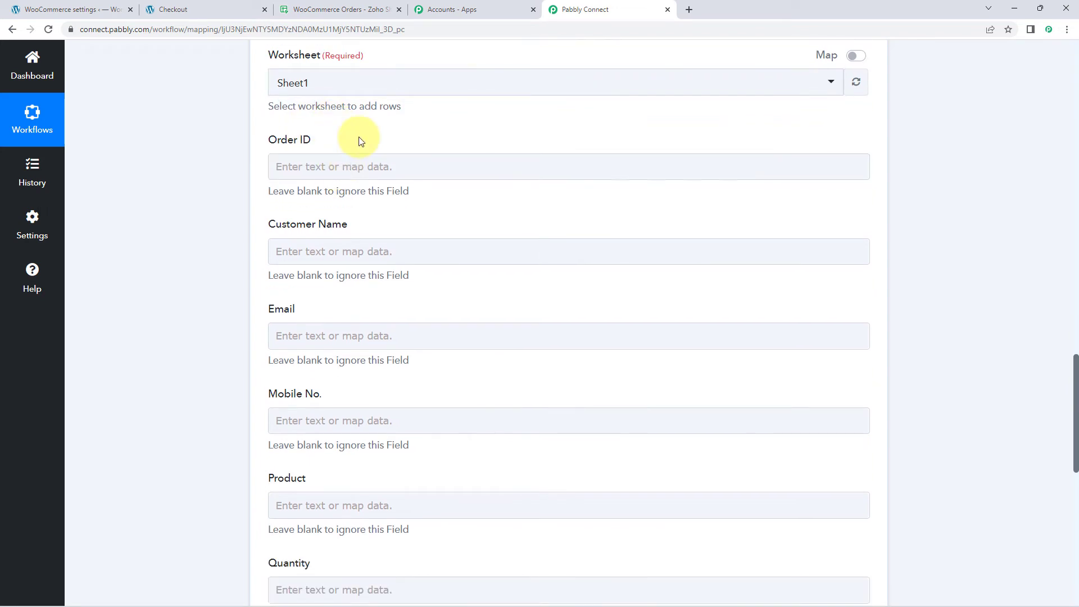
pyautogui.scroll(-1, 337, 118)
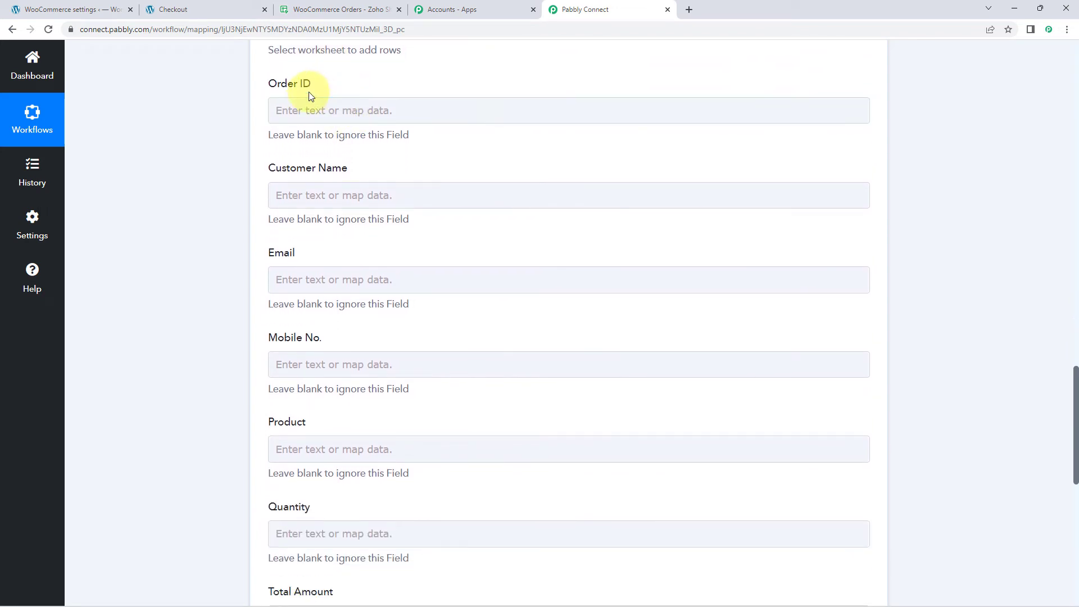
pyautogui.click(350, 5)
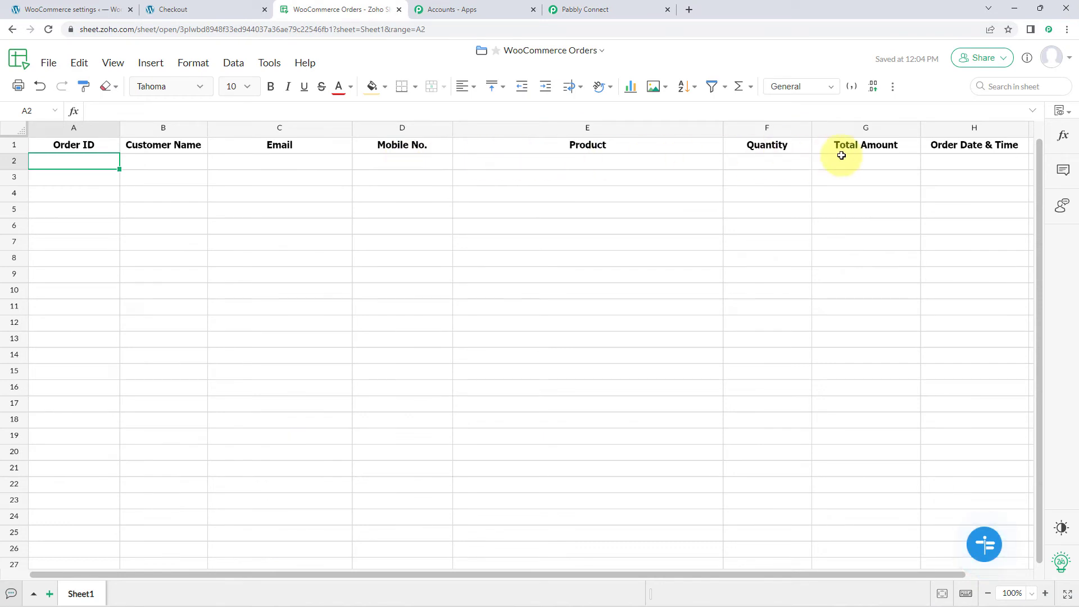
pyautogui.moveTo(723, 128); pyautogui.dragTo(658, 129)
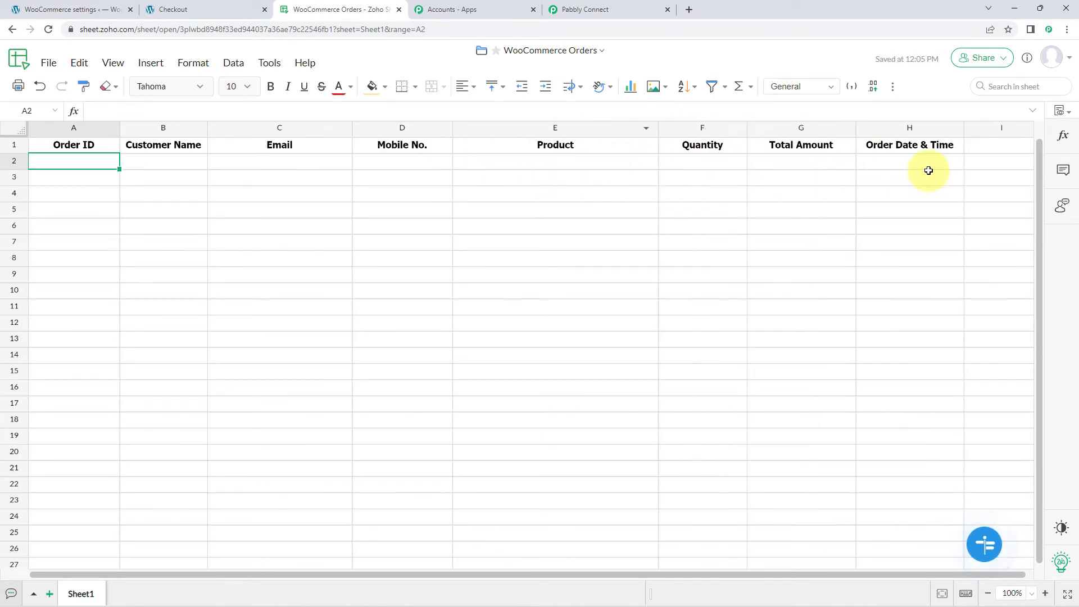
# Step: Compare the Create Row fields from Order ID to Order Date & Time in Pabbly Connect with the Zoho spreadsheet's column headers
pyautogui.click(557, 10)
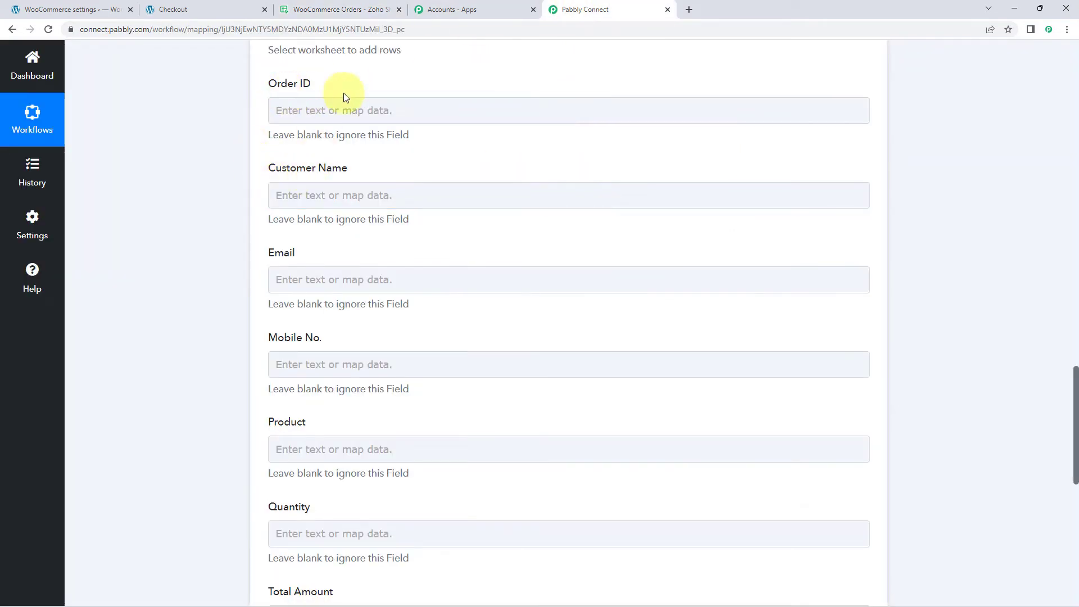
pyautogui.scroll(-3, 309, 182)
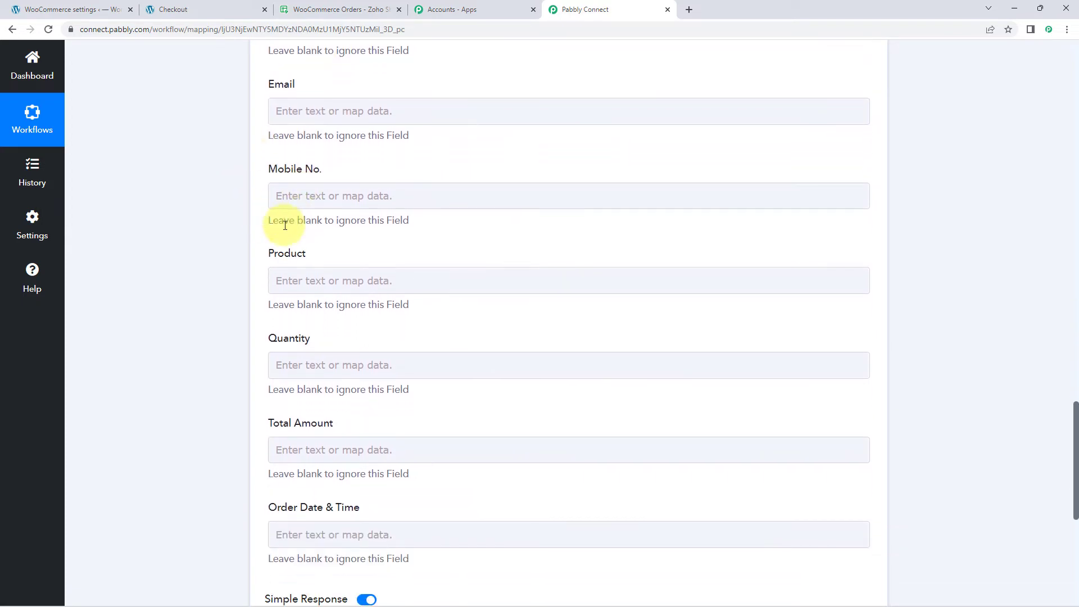
pyautogui.scroll(-2, 323, 256)
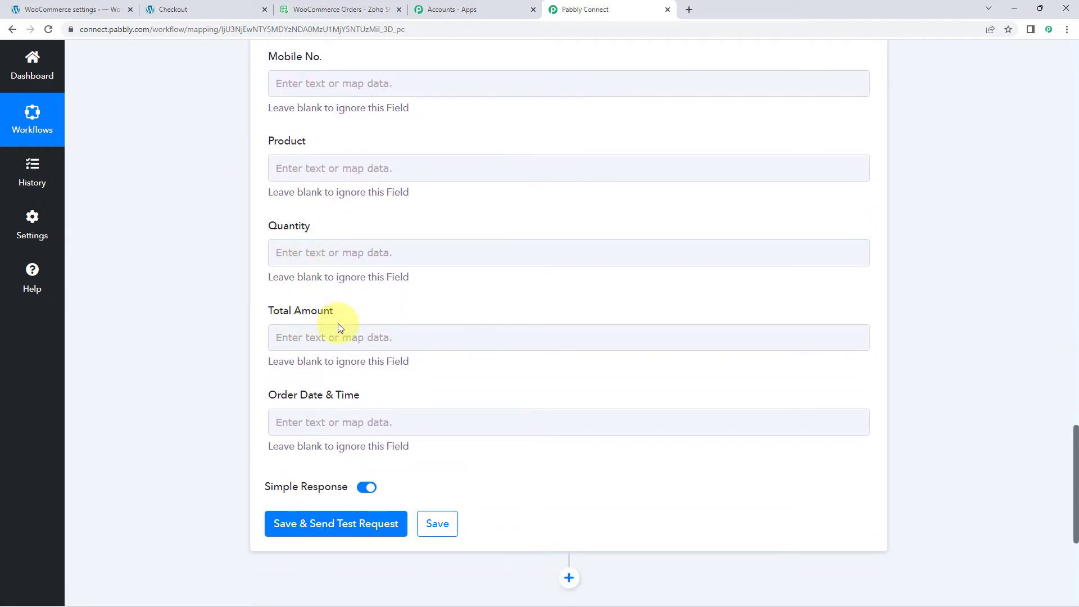
pyautogui.click(348, 10)
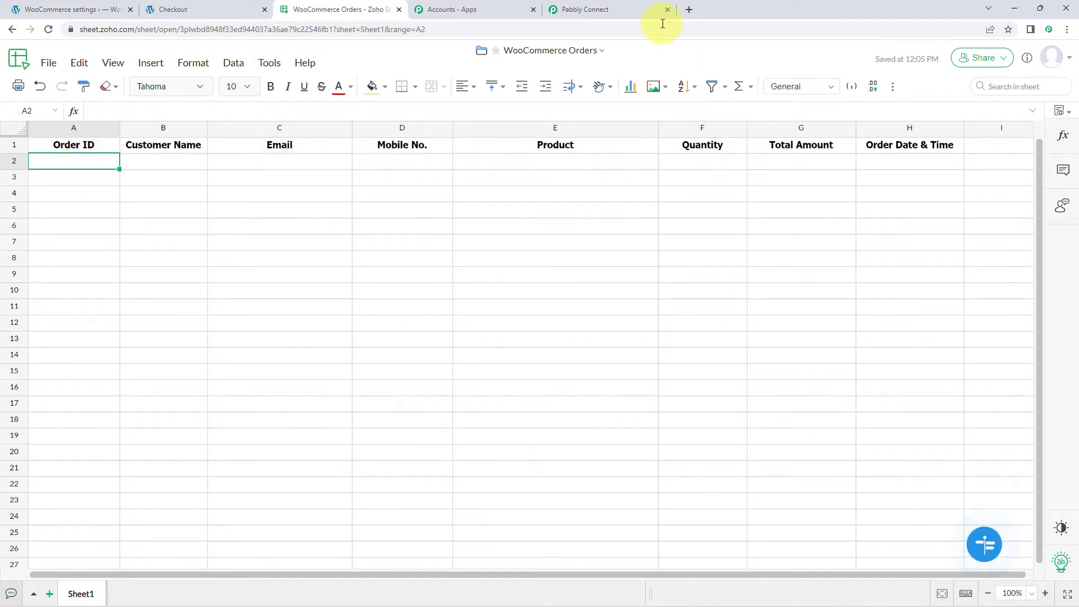
pyautogui.click(603, 6)
# Step: Review the order data captured by the WooCommerce trigger as the source for the empty Create Row fields
pyautogui.scroll(6, 313, 145)
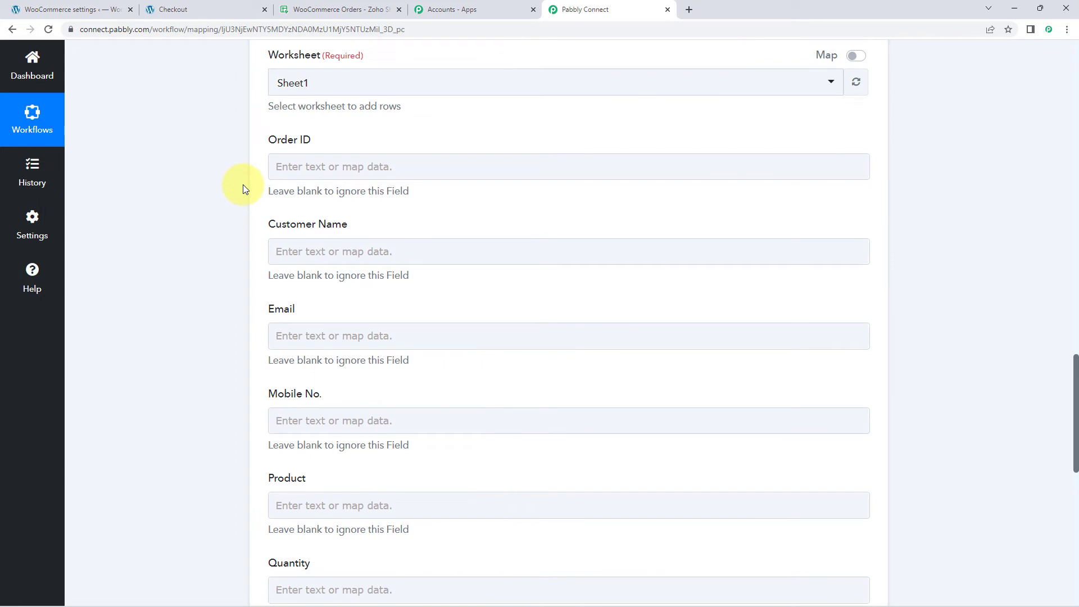
pyautogui.scroll(15, 243, 184)
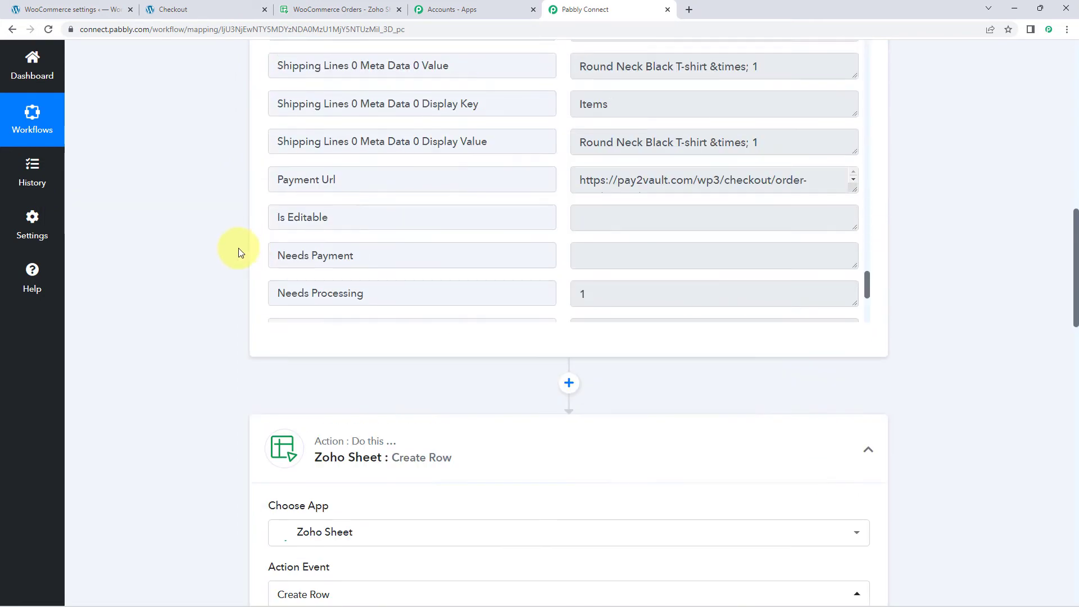
pyautogui.scroll(15, 554, 270)
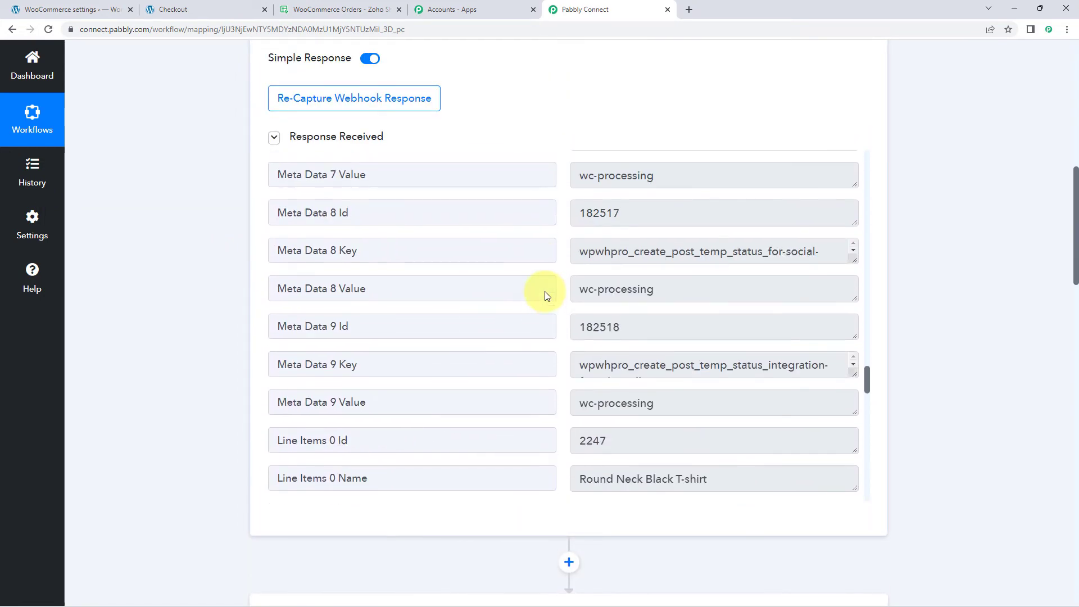
pyautogui.scroll(20, 556, 290)
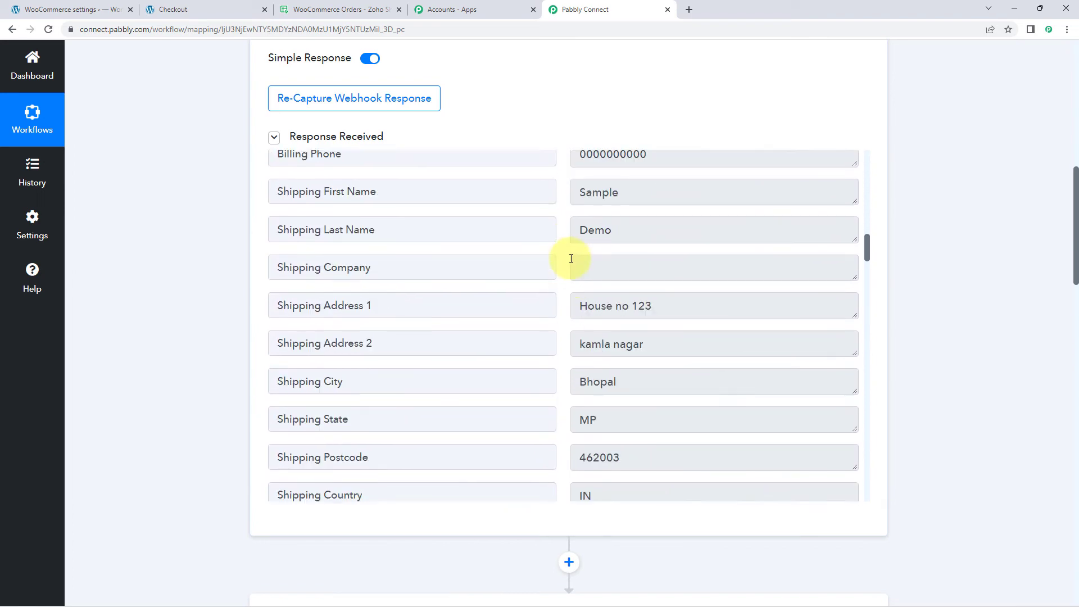
pyautogui.scroll(15, 568, 267)
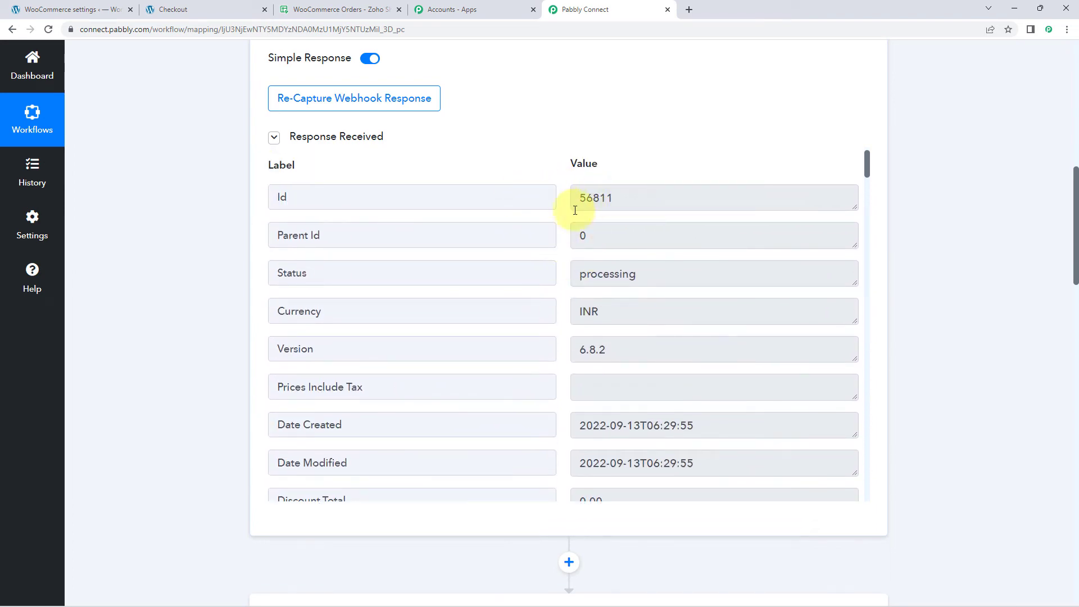
pyautogui.scroll(-12, 193, 291)
pyautogui.click(307, 271)
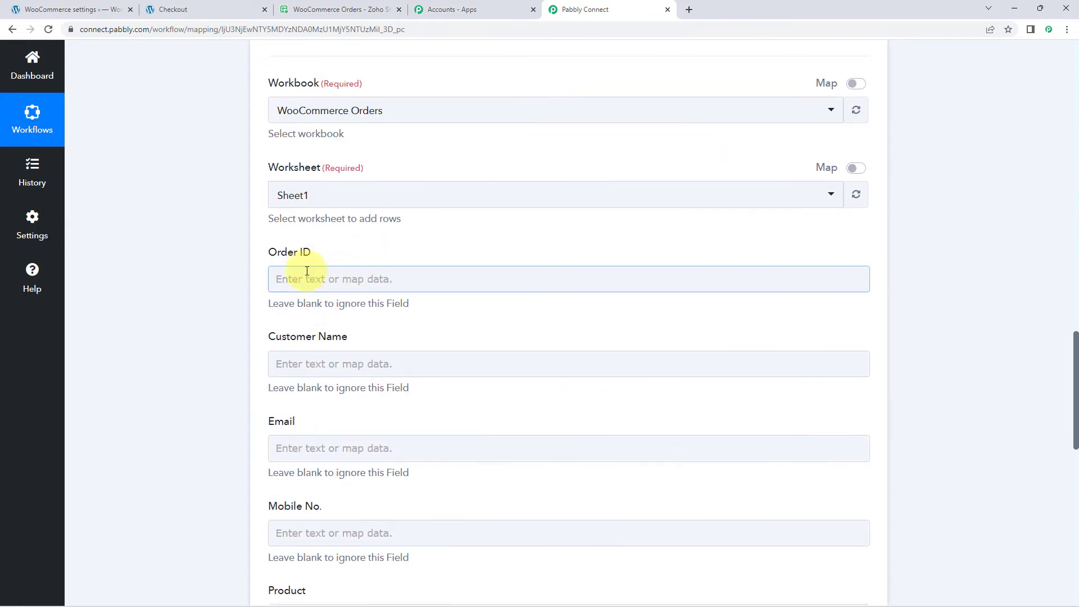
pyautogui.click(238, 270)
pyautogui.scroll(-1, 239, 271)
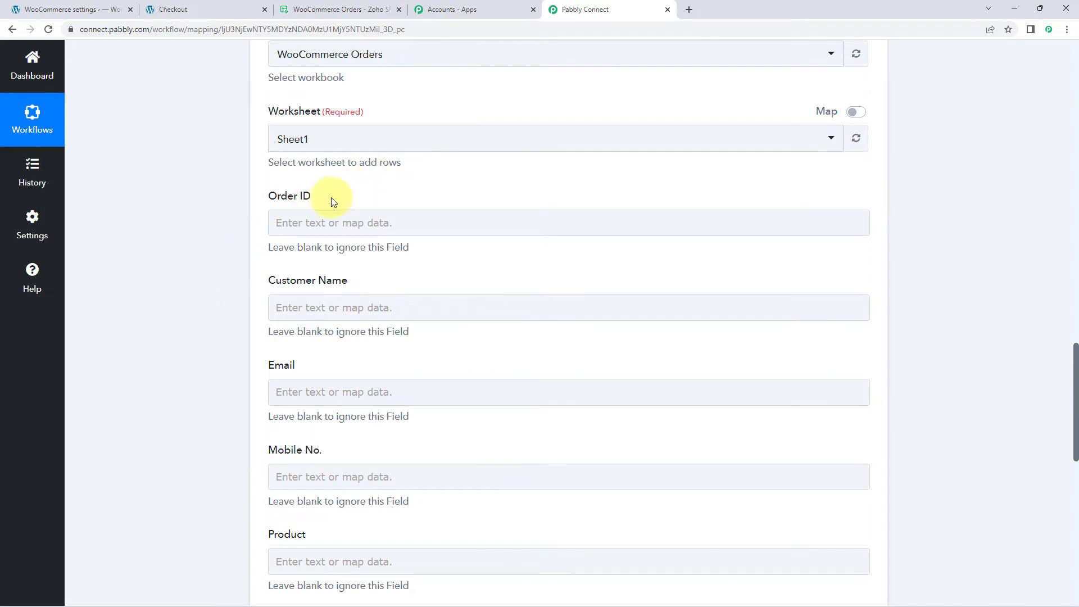
# Step: Locate the order's Id in the captured WooCommerce response as the source for the Order ID field
pyautogui.scroll(15, 333, 201)
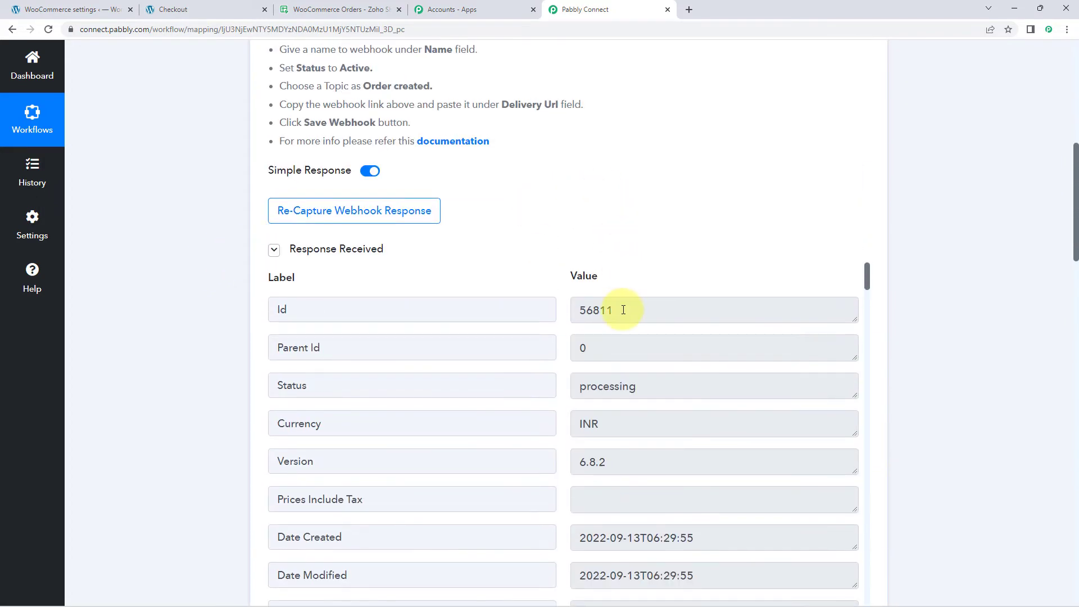
pyautogui.moveTo(623, 309); pyautogui.dragTo(559, 315)
pyautogui.click(558, 260)
pyautogui.scroll(-1, 559, 264)
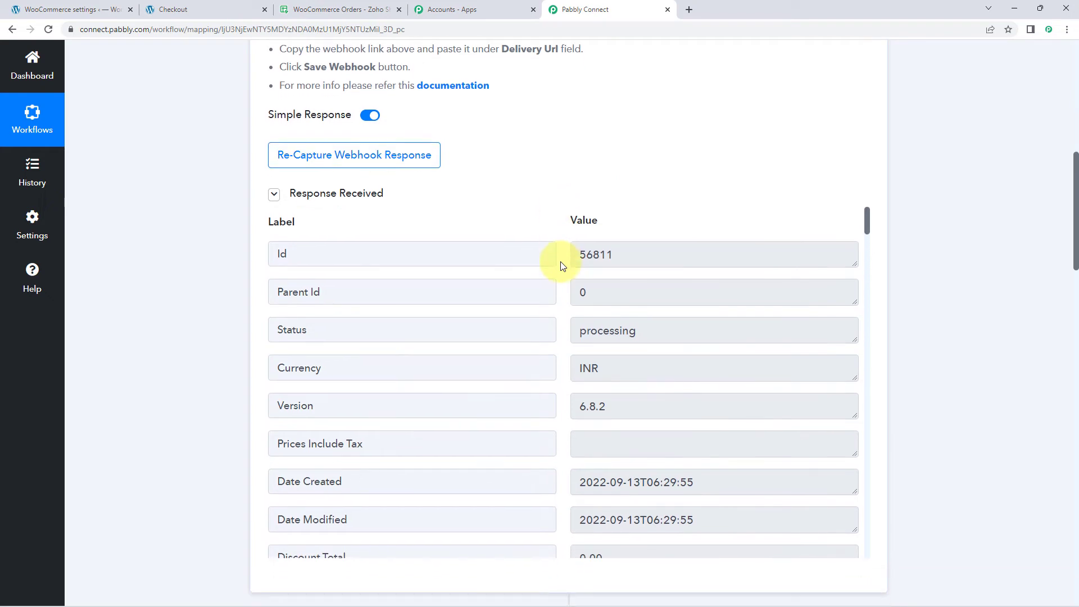
pyautogui.doubleClick(618, 256)
# Step: Map the Order ID field to the Id value from the WooCommerce New Order Created step
pyautogui.scroll(-12, 208, 295)
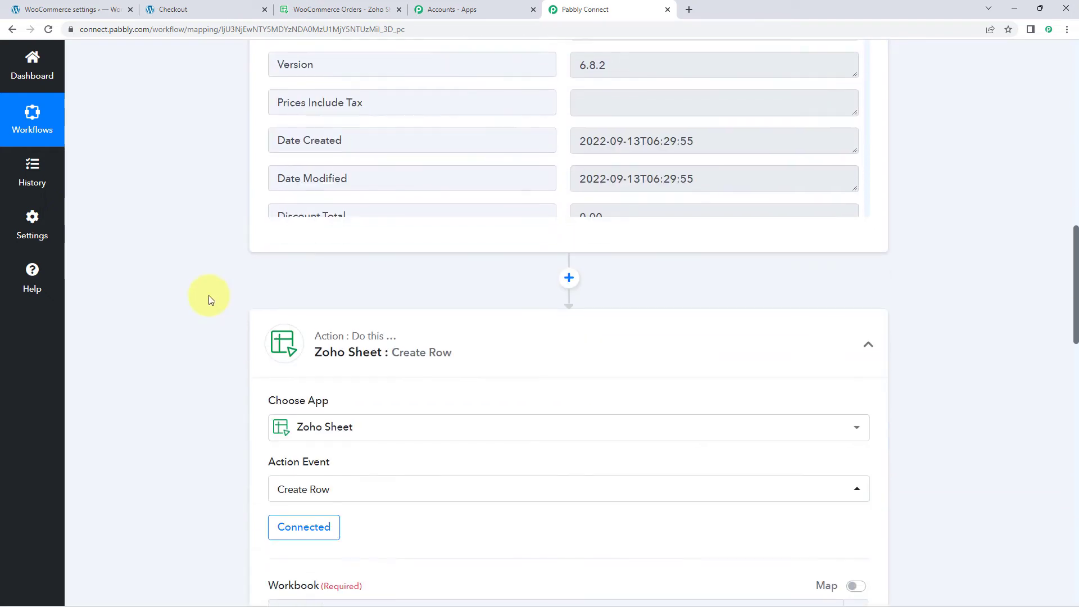
pyautogui.click(300, 164)
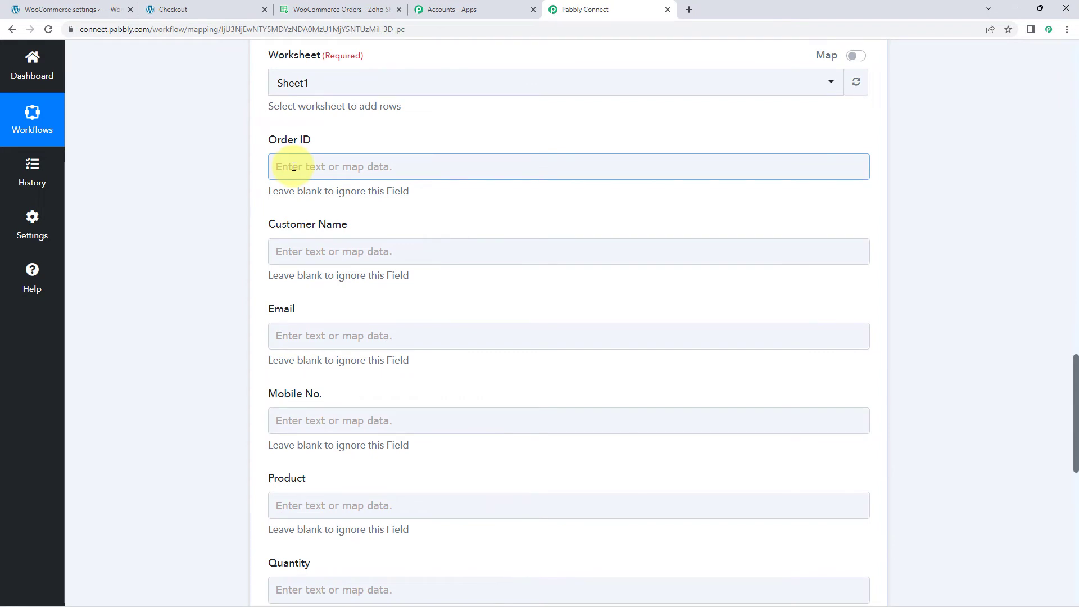
pyautogui.click(294, 166)
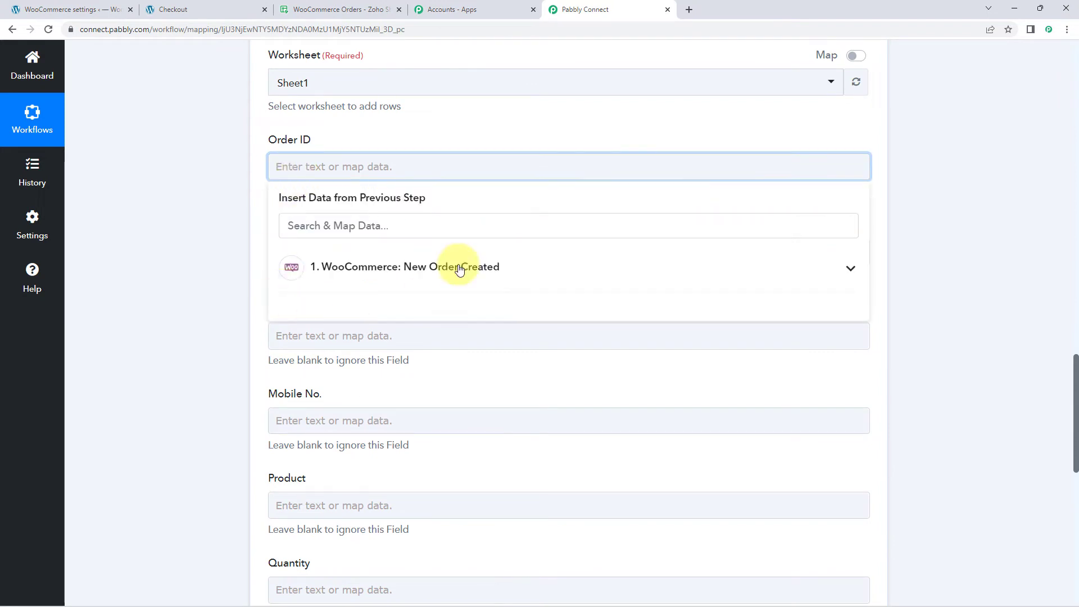
pyautogui.click(405, 270)
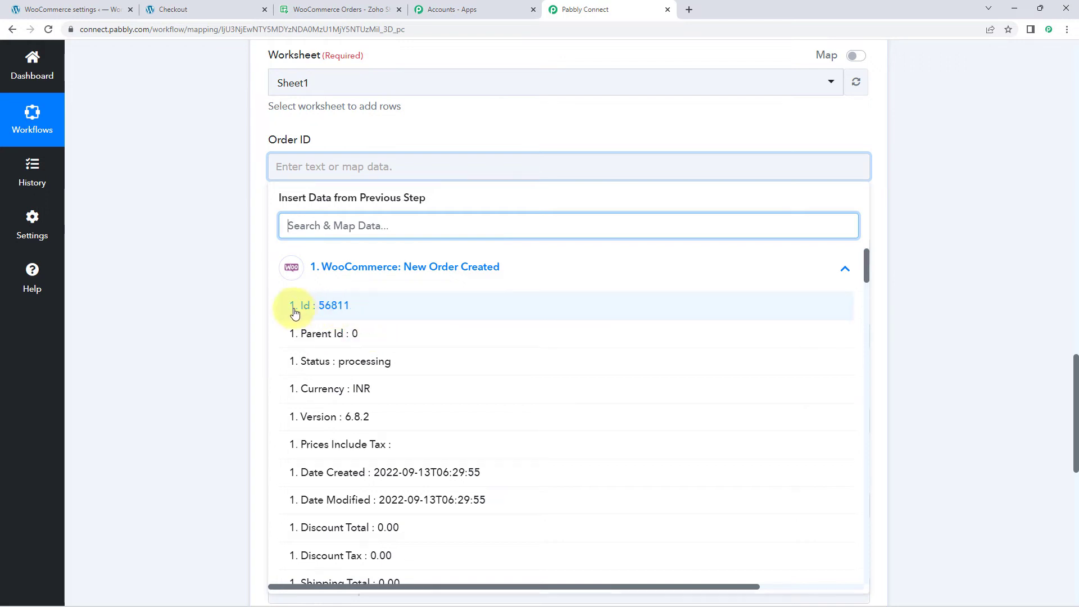
pyautogui.click(348, 308)
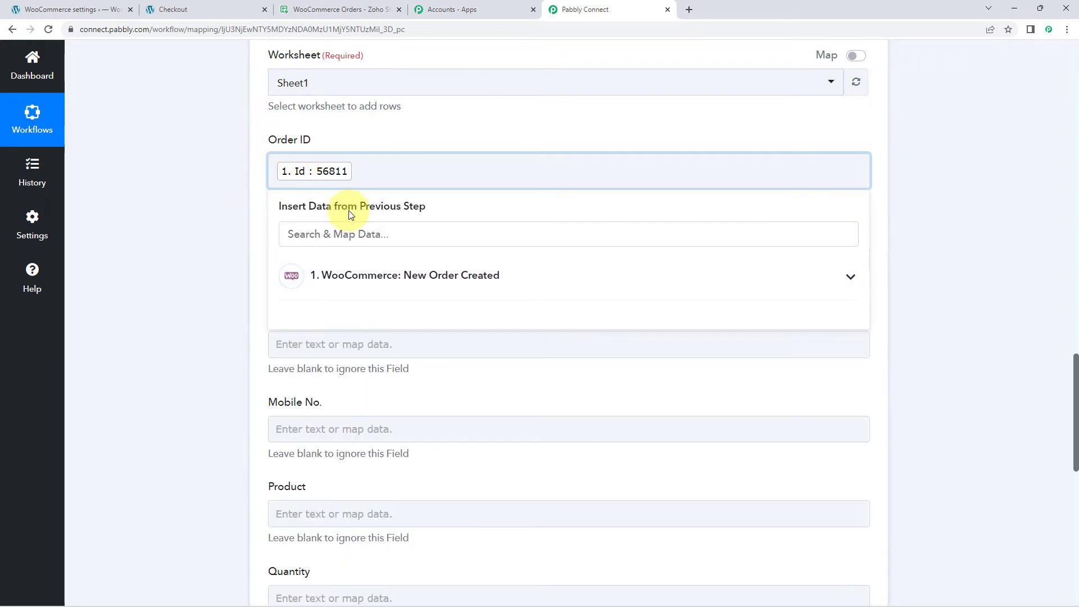
pyautogui.click(366, 145)
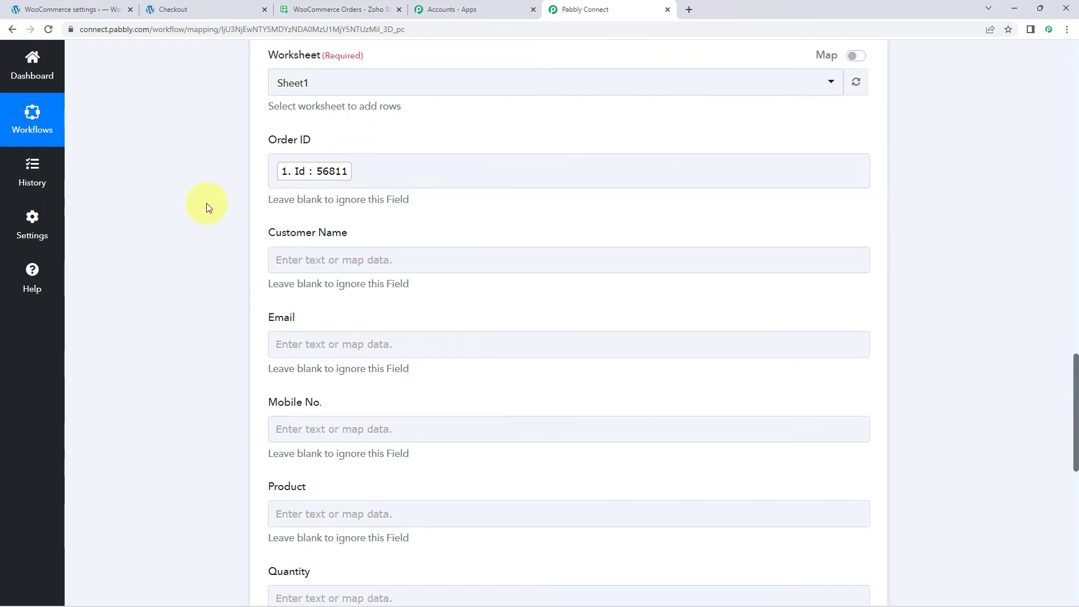
# Step: Map the Customer Name field to the Billing First Name and Billing Last Name values from the WooCommerce New Order Created step
pyautogui.scroll(-2, 209, 207)
pyautogui.click(313, 139)
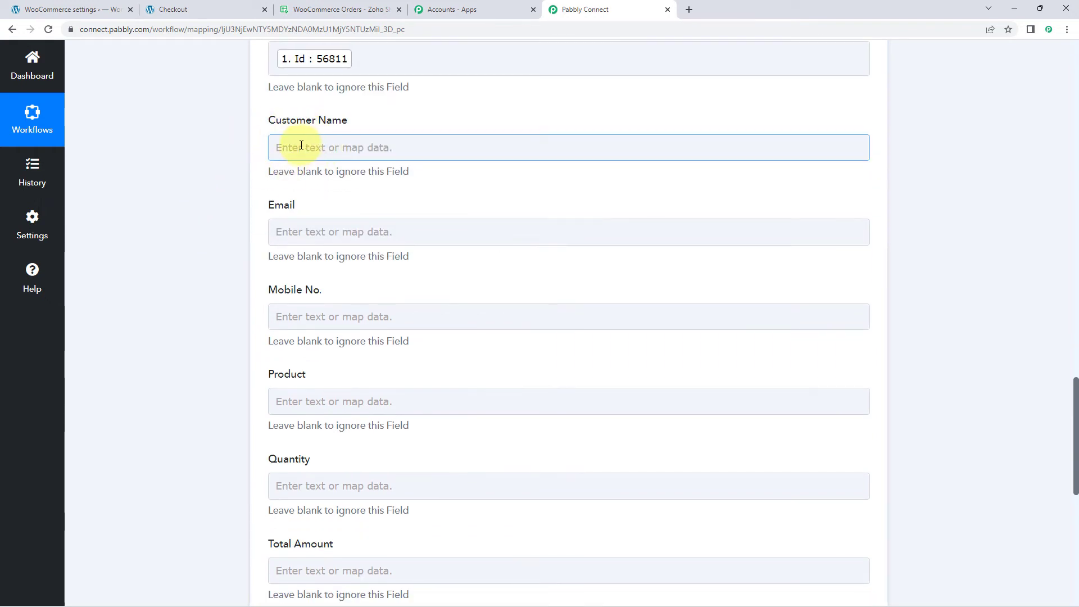
pyautogui.click(301, 146)
pyautogui.click(397, 251)
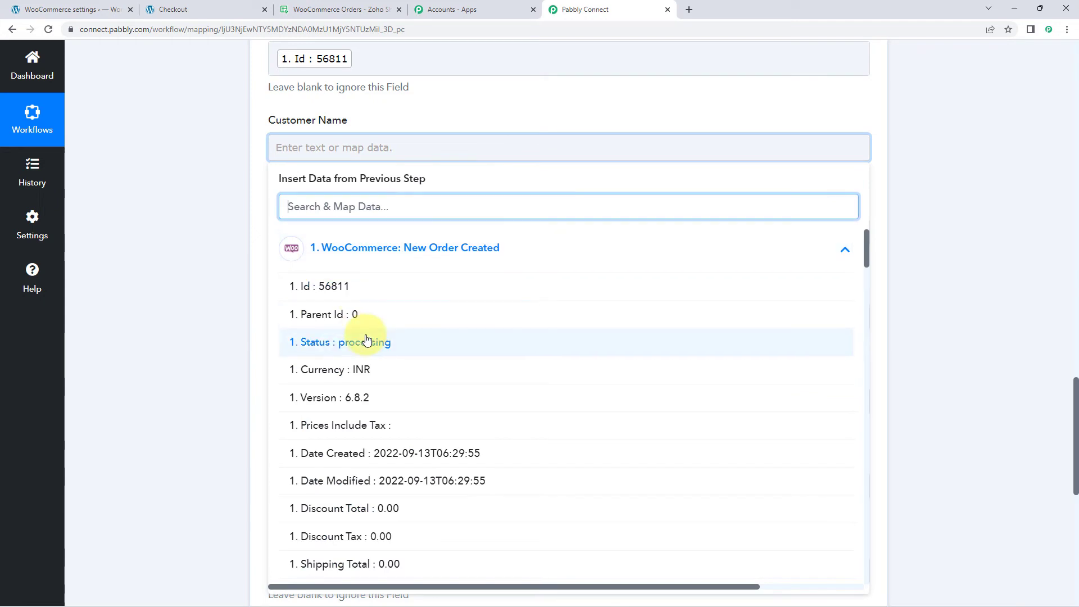
pyautogui.scroll(-8, 366, 340)
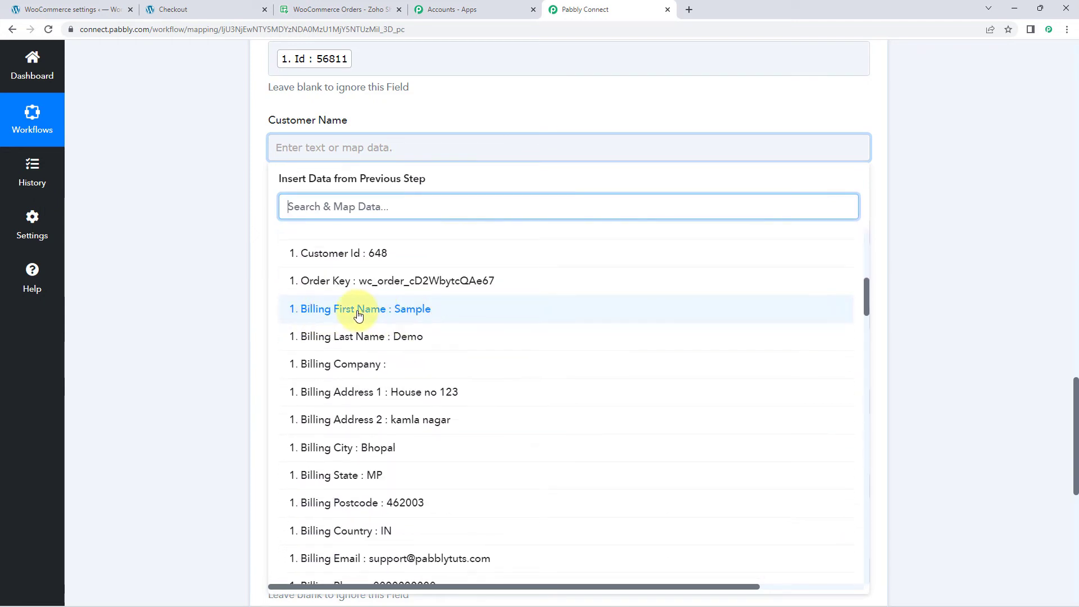
pyautogui.click(358, 315)
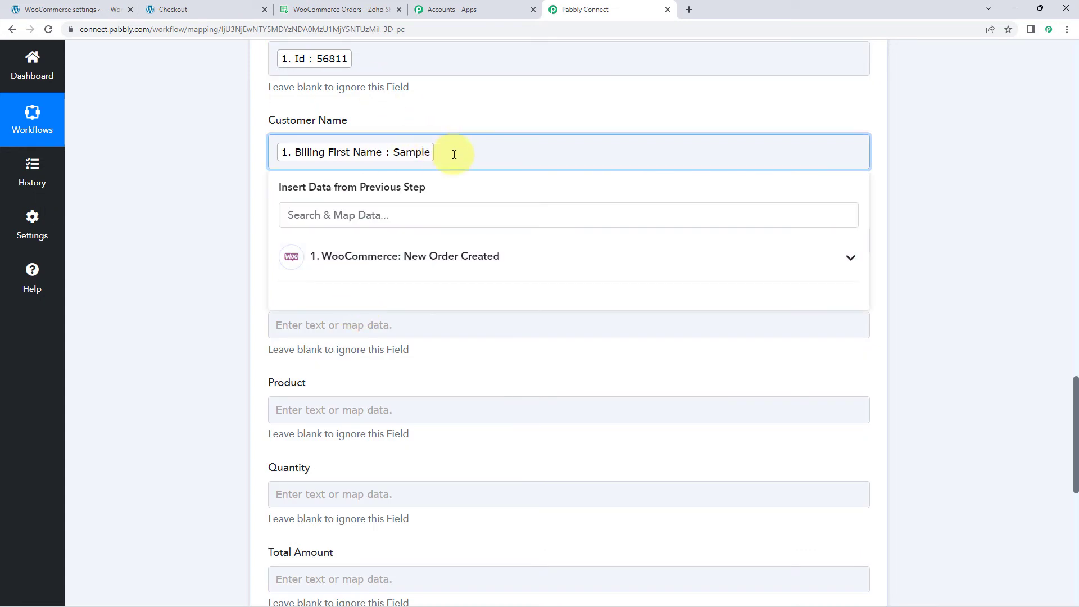
pyautogui.click(366, 257)
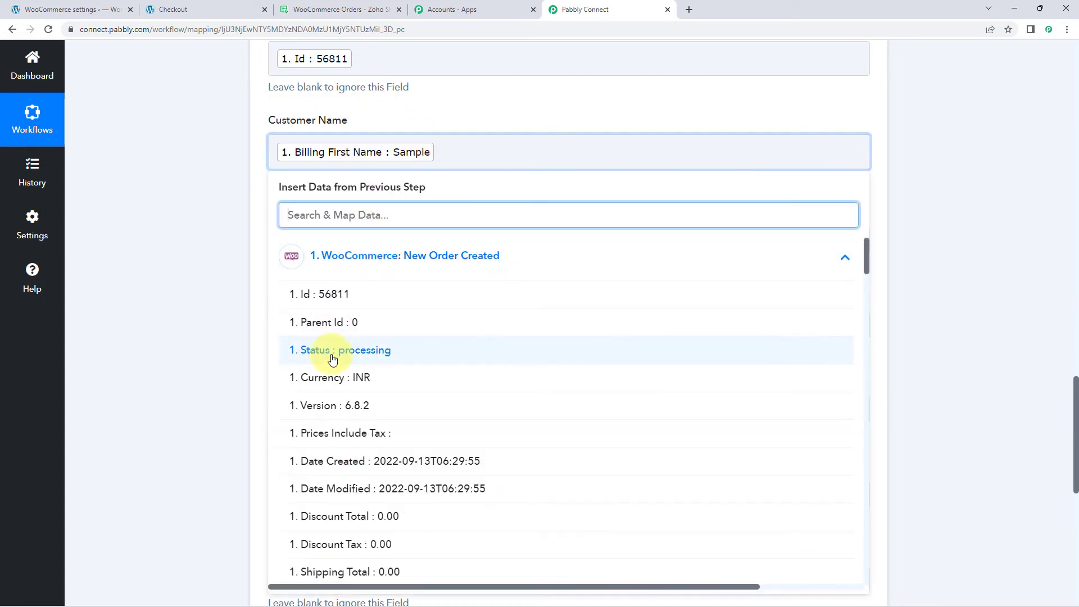
pyautogui.scroll(-3, 333, 359)
pyautogui.scroll(-5, 333, 359)
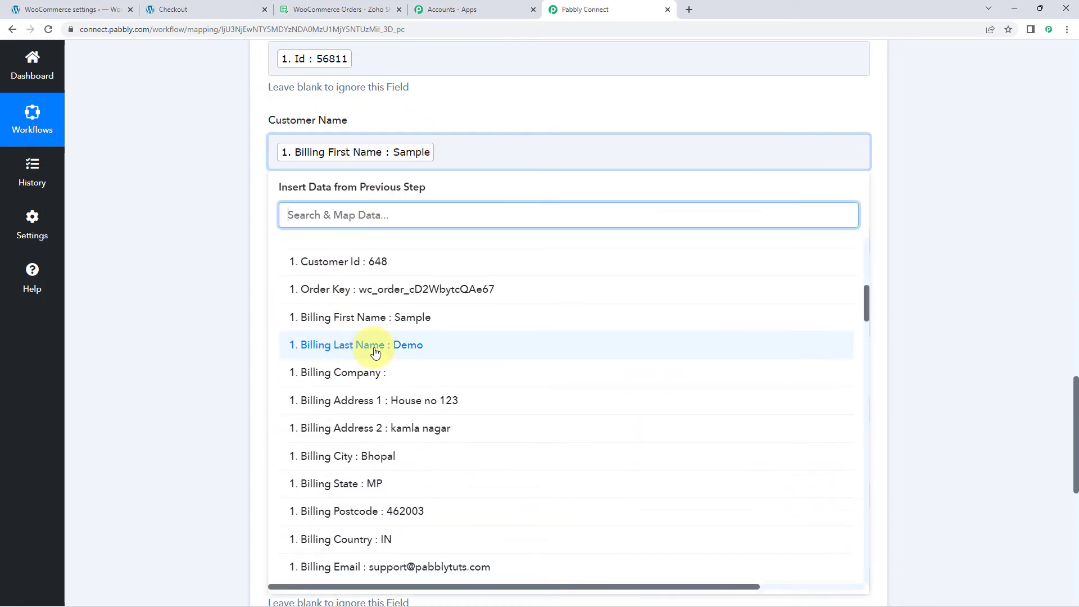
pyautogui.click(375, 352)
pyautogui.click(217, 236)
# Step: Map the Email field to the Billing Email value from the WooCommerce New Order Created step
pyautogui.scroll(-1, 234, 231)
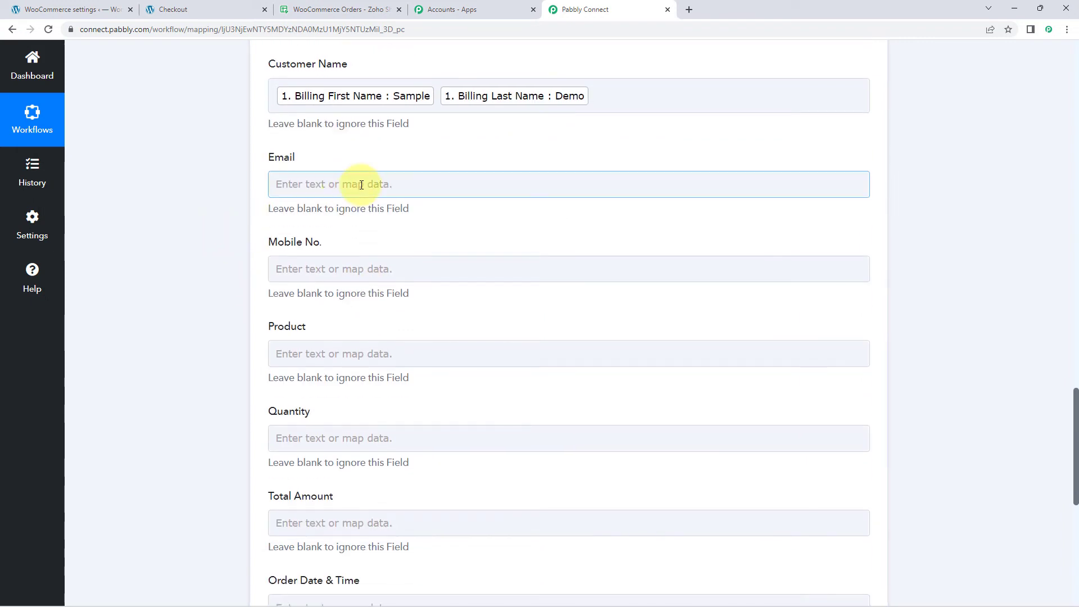
pyautogui.click(361, 184)
pyautogui.click(361, 290)
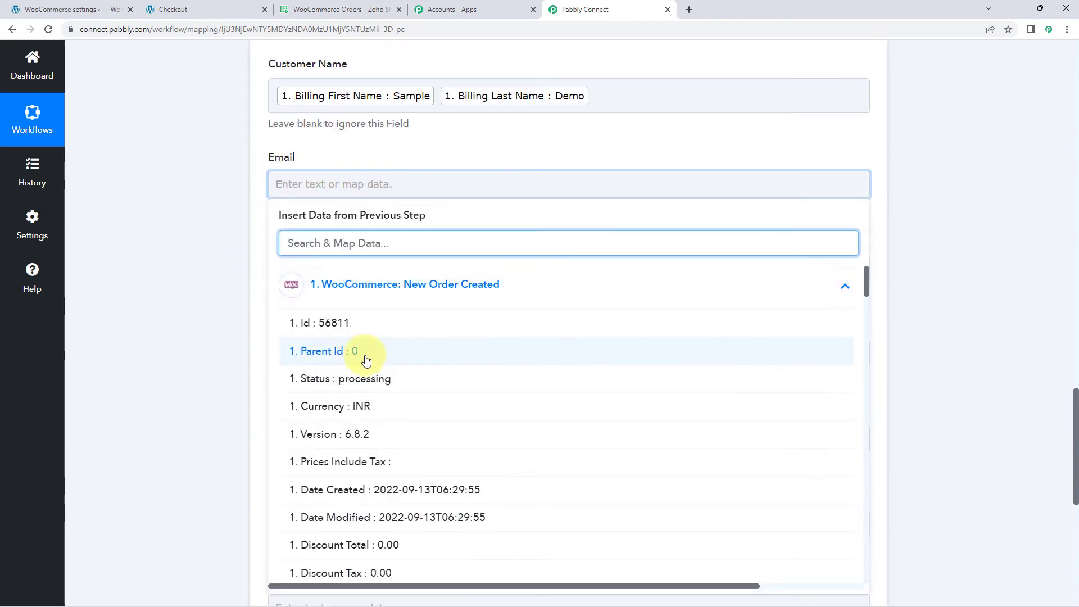
pyautogui.scroll(-11, 365, 359)
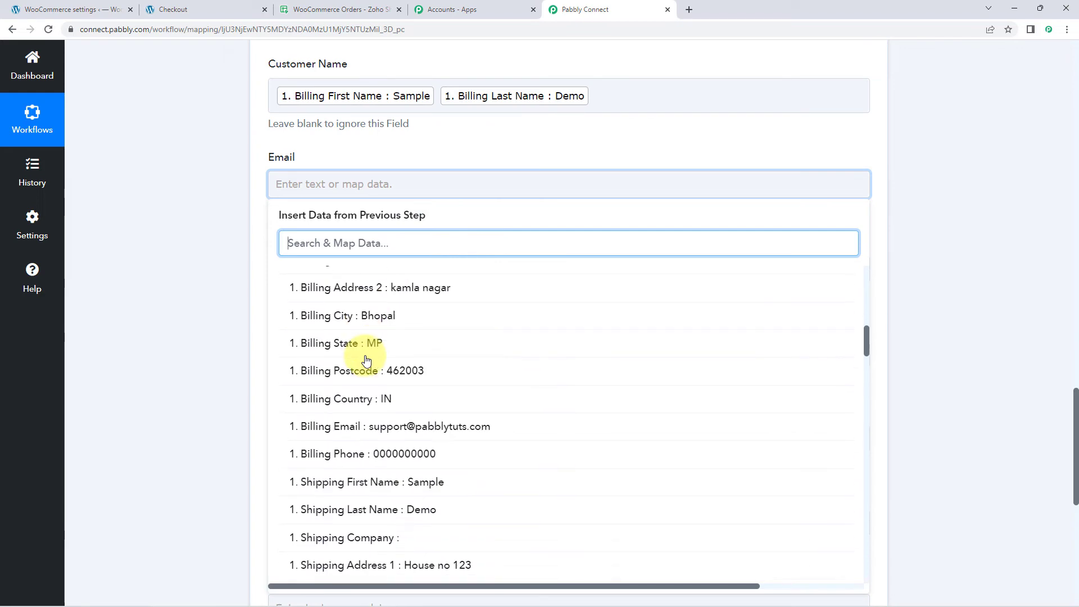
pyautogui.scroll(-2, 366, 359)
pyautogui.click(360, 310)
pyautogui.click(228, 253)
# Step: Map the Mobile No. field to the Billing Phone value from the WooCommerce New Order Created step
pyautogui.scroll(-1, 229, 253)
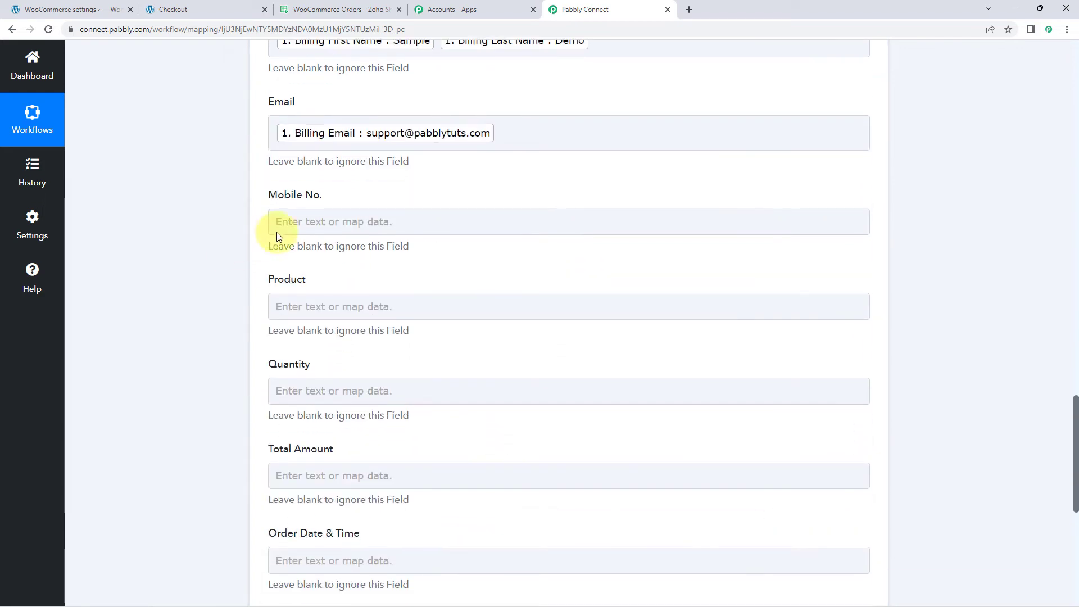
pyautogui.click(292, 222)
pyautogui.click(368, 328)
pyautogui.scroll(-3, 388, 366)
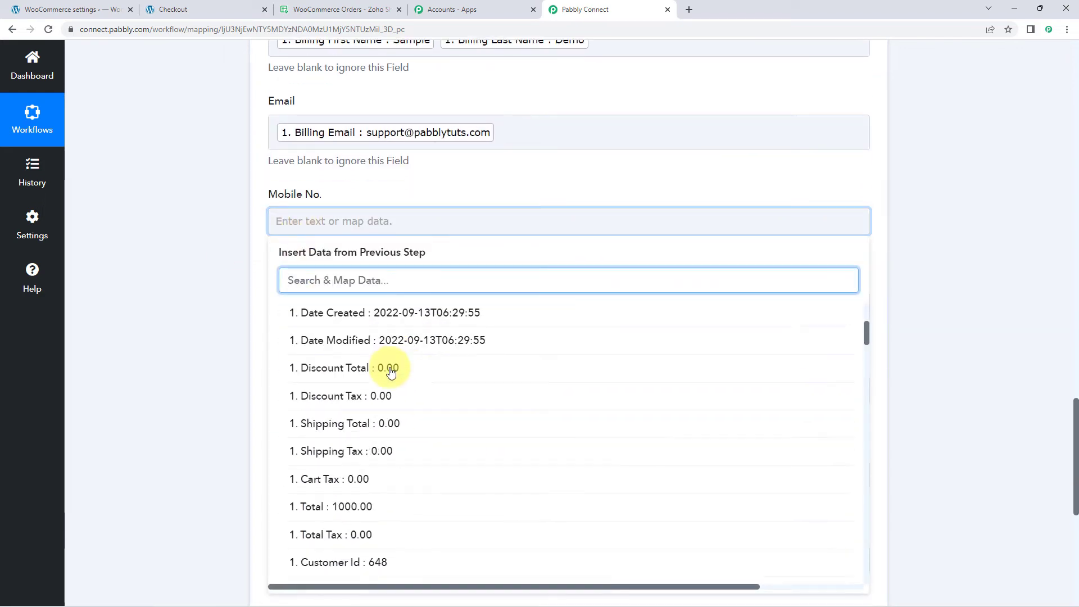
pyautogui.scroll(-9, 389, 373)
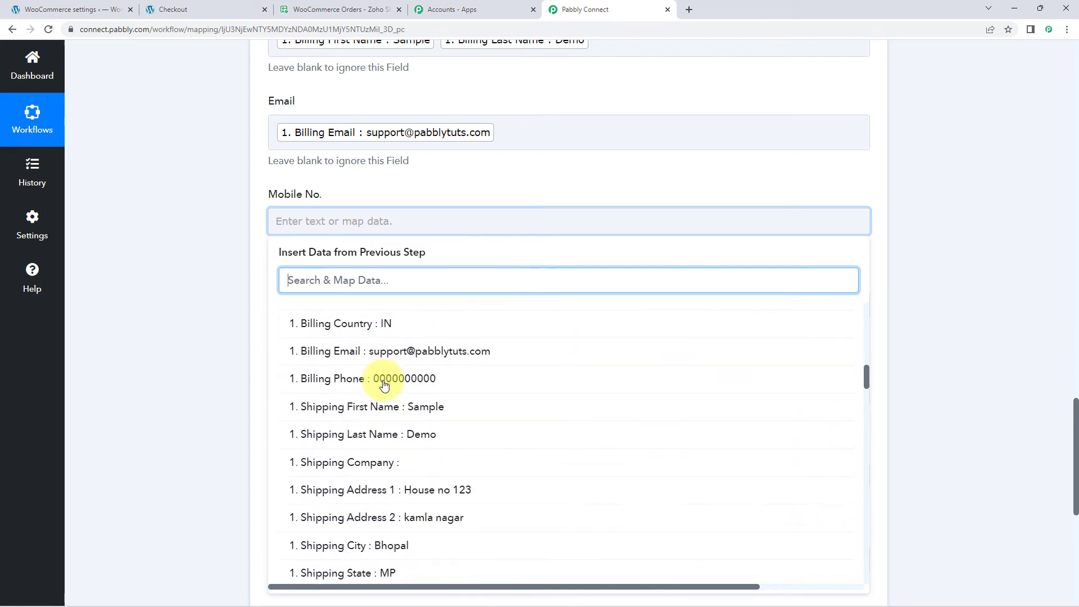
pyautogui.click(384, 385)
pyautogui.click(188, 299)
# Step: Search the WooCommerce order data for "item" and map the Product field to Line Items 0 Name
pyautogui.scroll(-2, 188, 299)
pyautogui.click(290, 199)
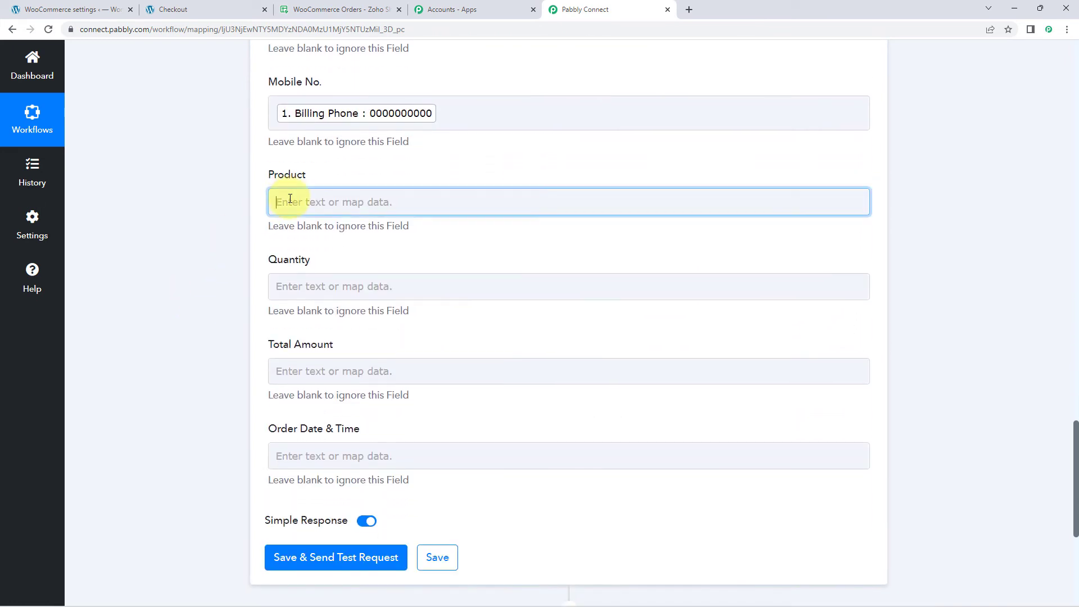
pyautogui.click(412, 305)
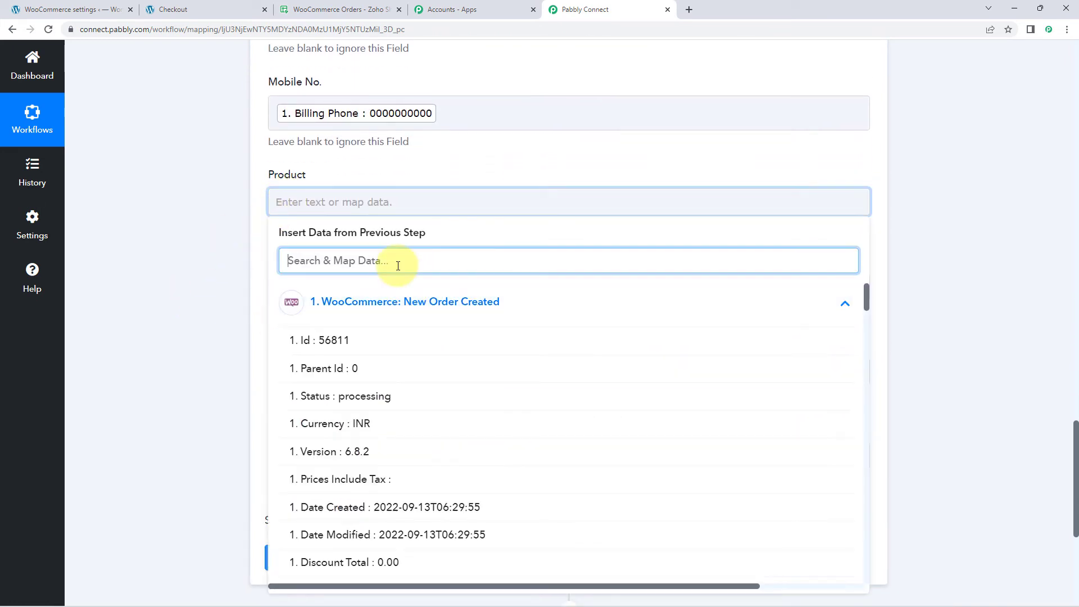
pyautogui.write('item')
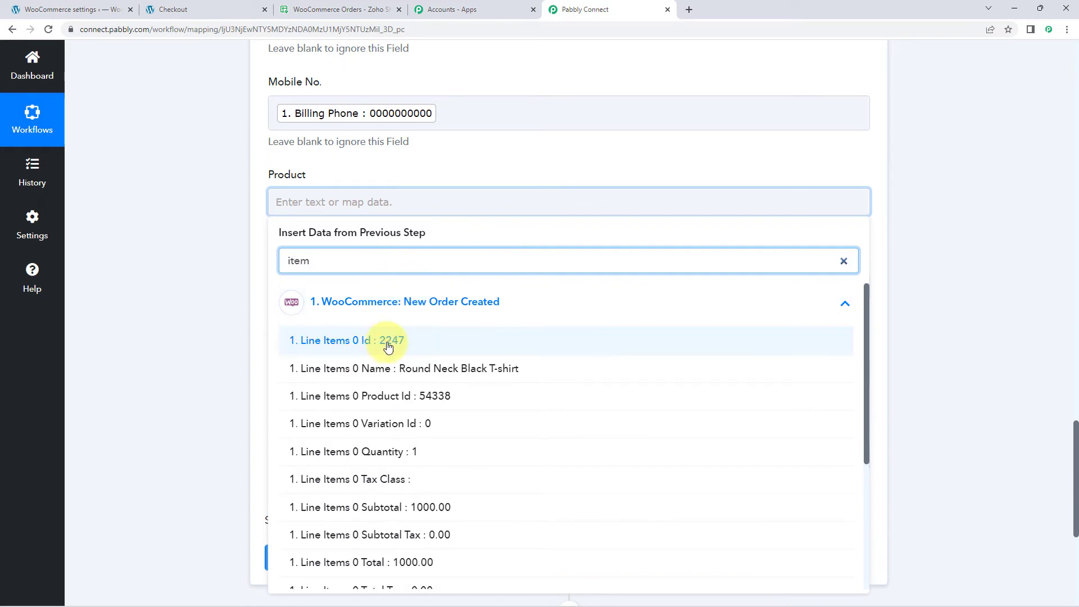
pyautogui.click(395, 369)
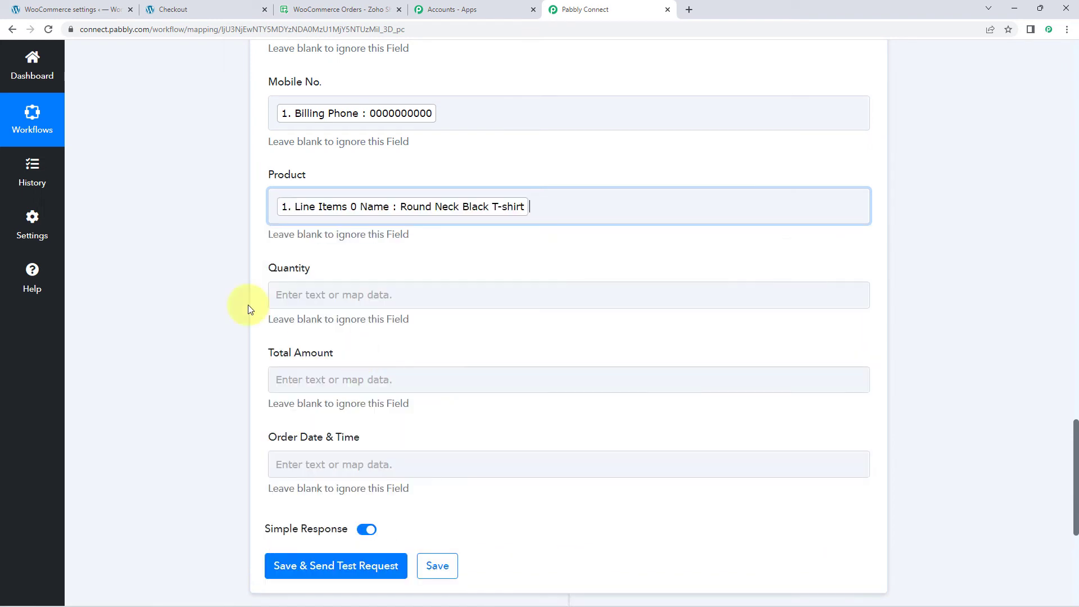
# Step: Search the WooCommerce order data for "q" and map the Quantity field to Line Items 0 Quantity
pyautogui.scroll(-1, 241, 295)
pyautogui.click(340, 236)
pyautogui.scroll(-2, 250, 240)
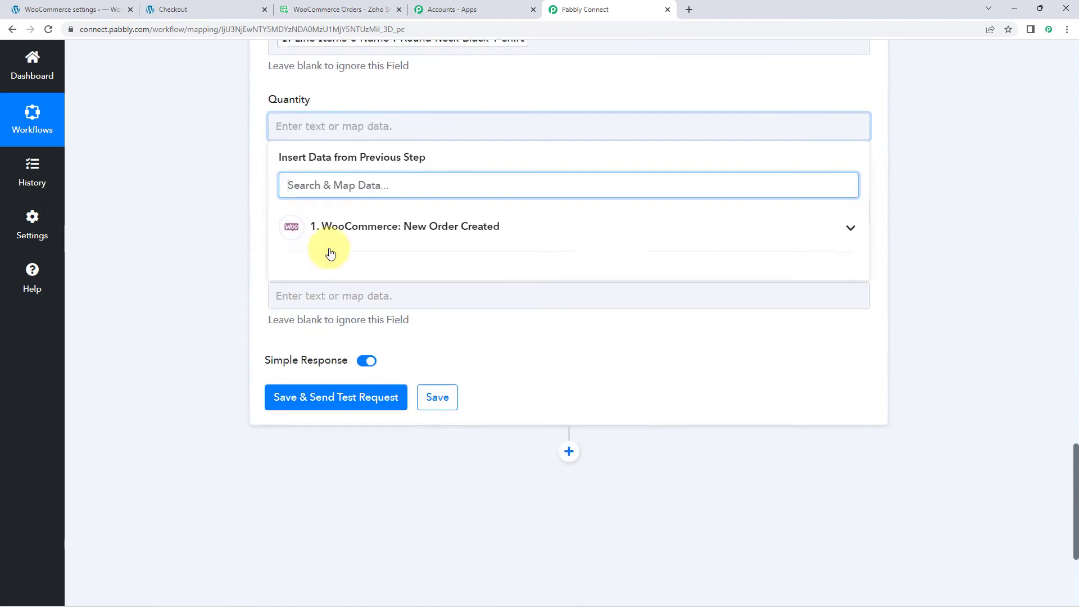
pyautogui.click(331, 228)
pyautogui.write('q')
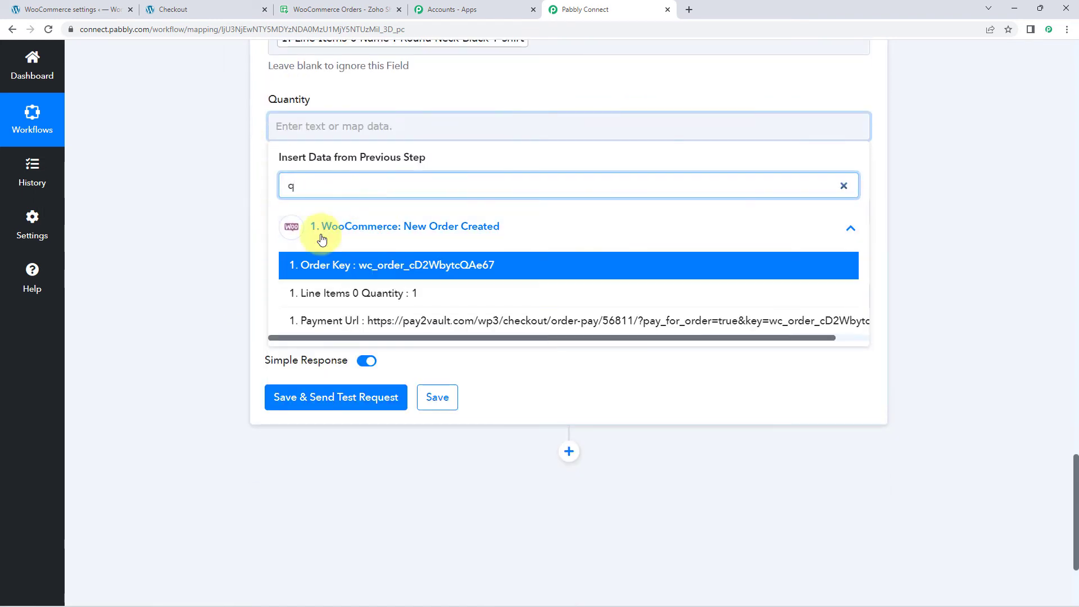
pyautogui.click(364, 293)
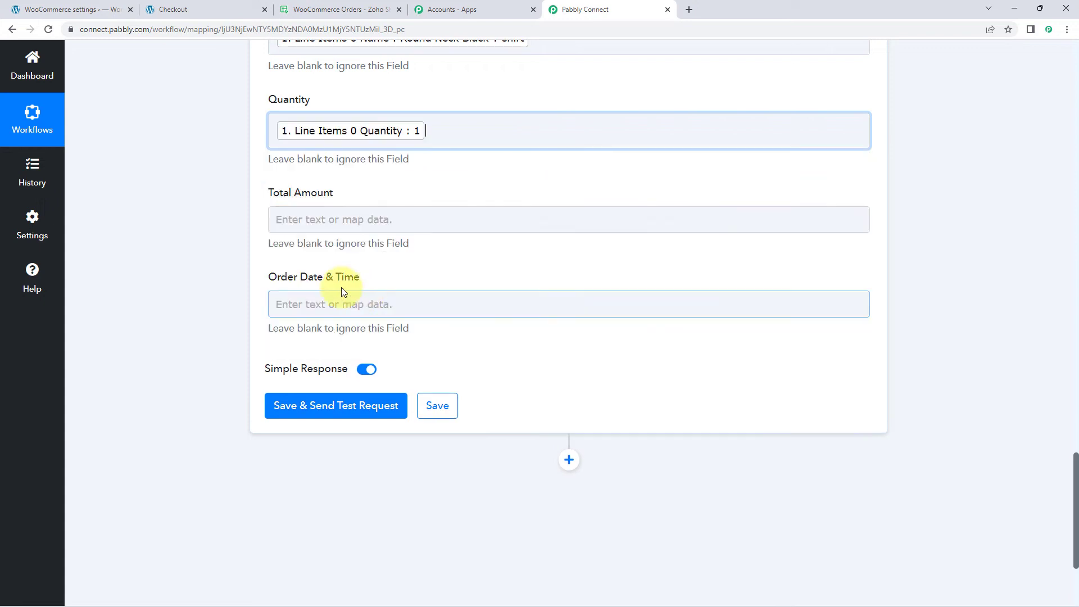
# Step: Map the Total Amount field to the Total value from the WooCommerce New Order Created step
pyautogui.click(330, 218)
pyautogui.click(368, 319)
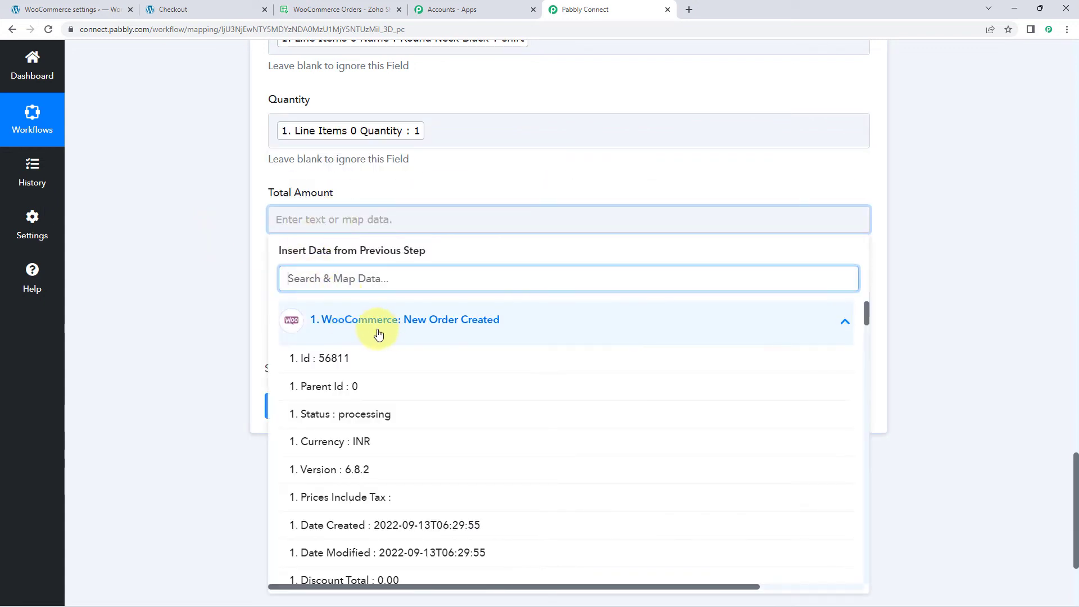
pyautogui.scroll(-4, 385, 337)
pyautogui.scroll(-4, 365, 449)
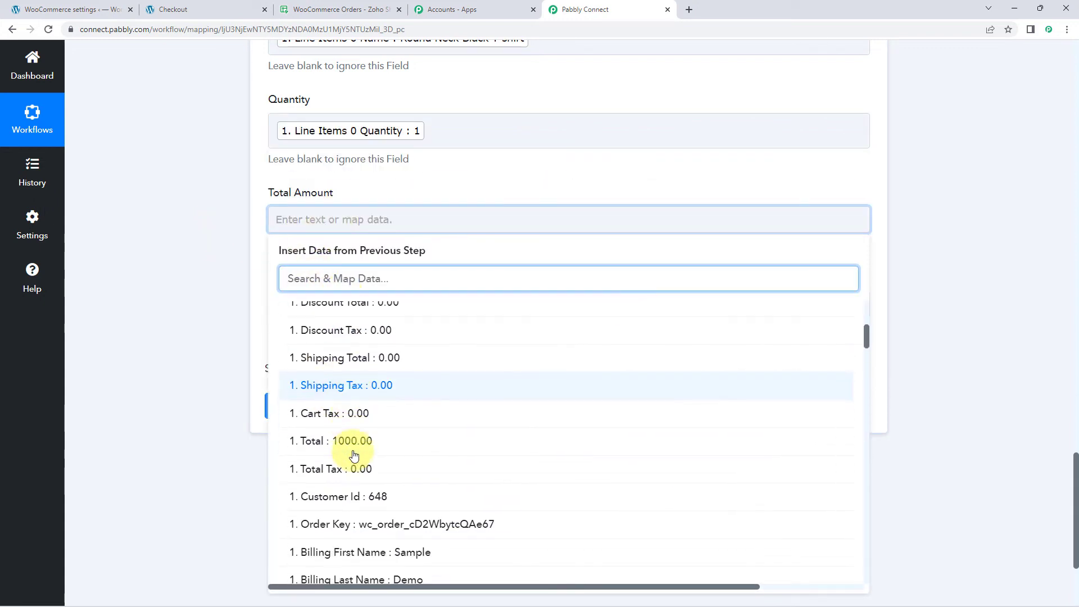
pyautogui.click(305, 380)
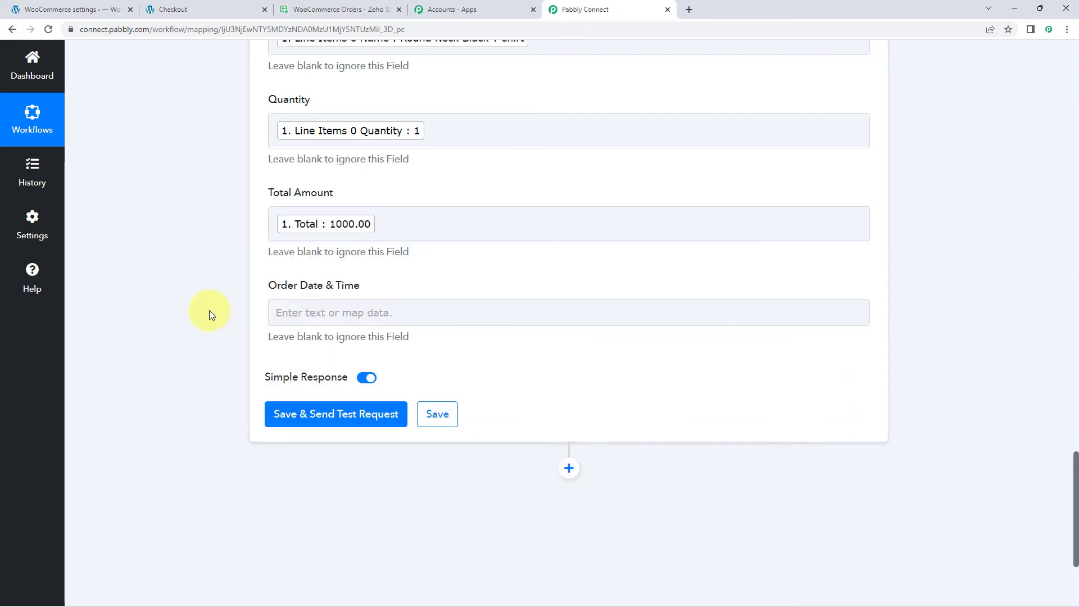
# Step: Map the Order Date & Time field to the Date Created value from the WooCommerce New Order Created step
pyautogui.scroll(-1, 209, 310)
pyautogui.click(291, 243)
pyautogui.scroll(-2, 235, 244)
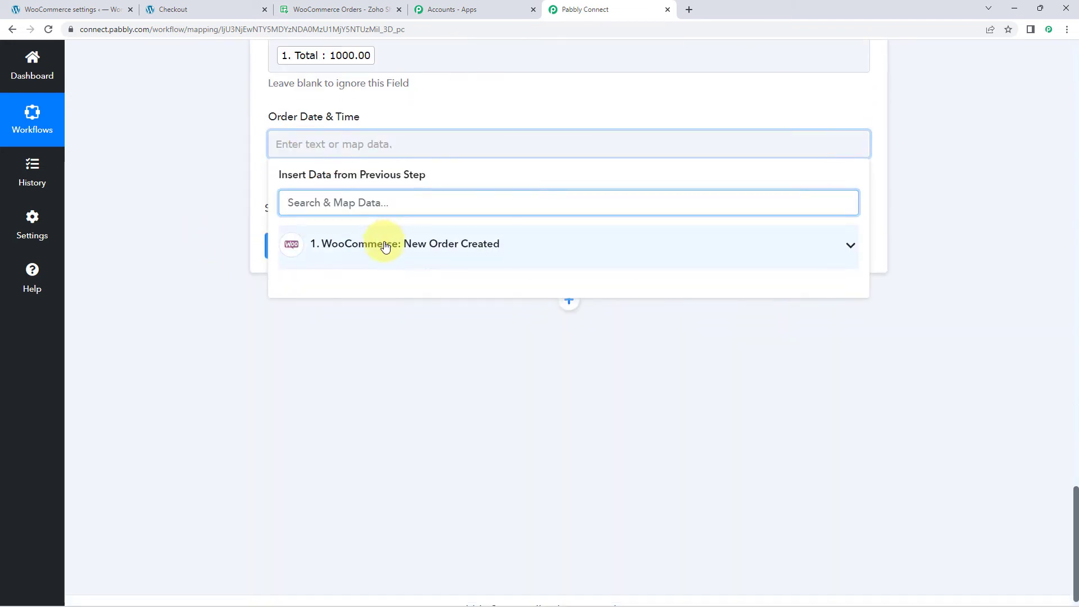
pyautogui.click(446, 243)
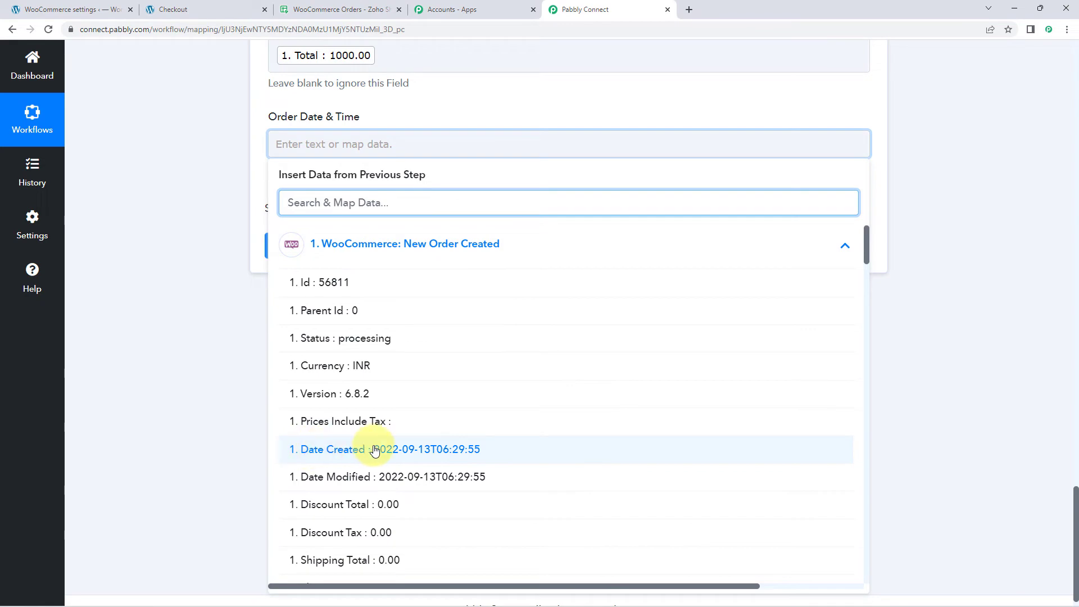
pyautogui.click(309, 450)
# Step: Save the fully mapped Create Row action, send a test request and review the response received
pyautogui.scroll(10, 200, 248)
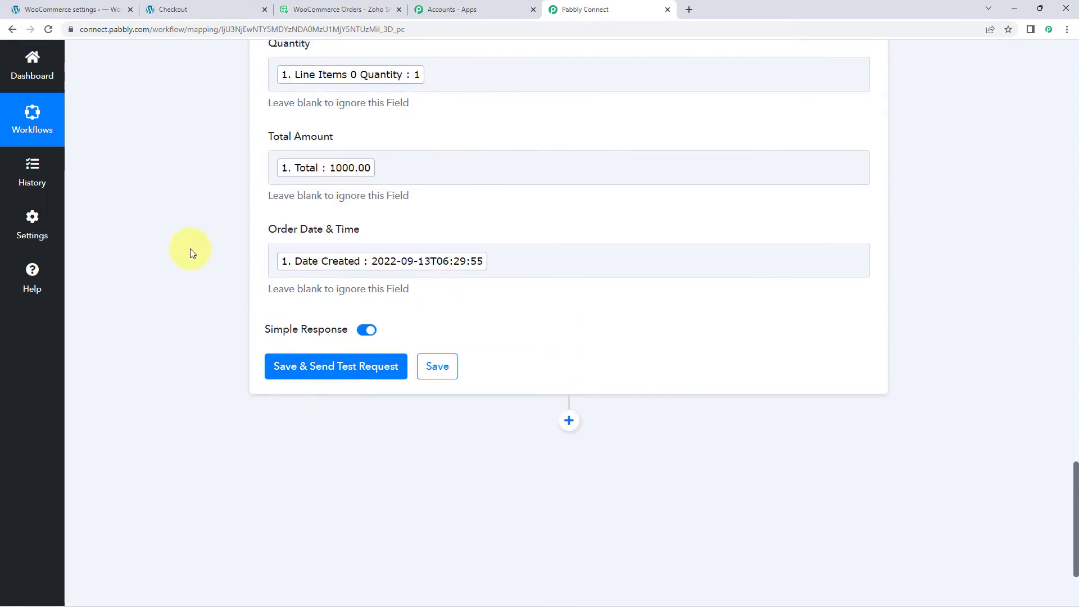
pyautogui.scroll(-8, 218, 188)
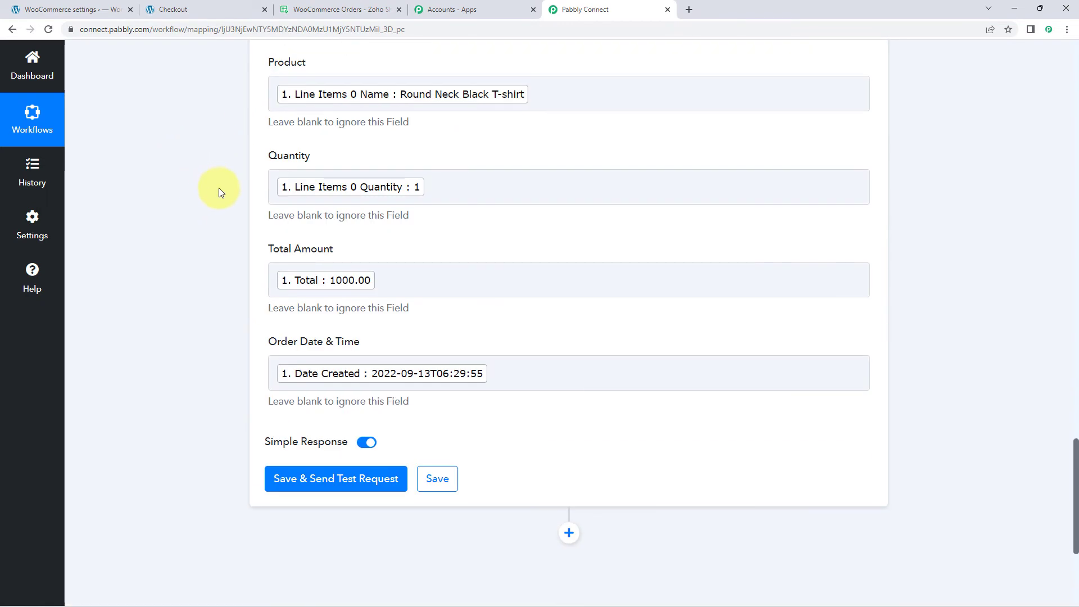
pyautogui.click(324, 366)
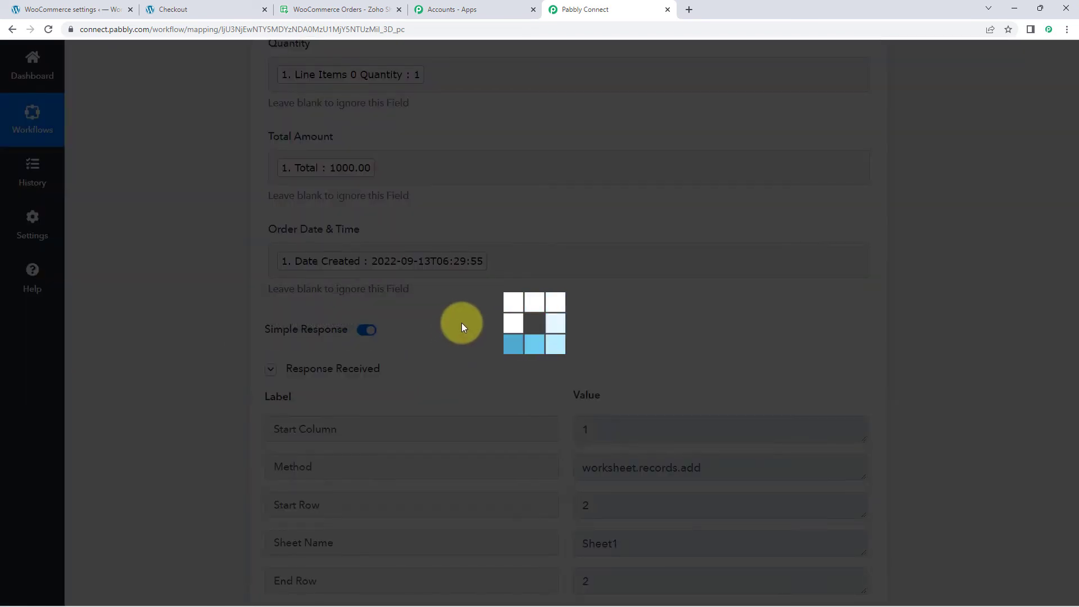
pyautogui.scroll(-2, 640, 286)
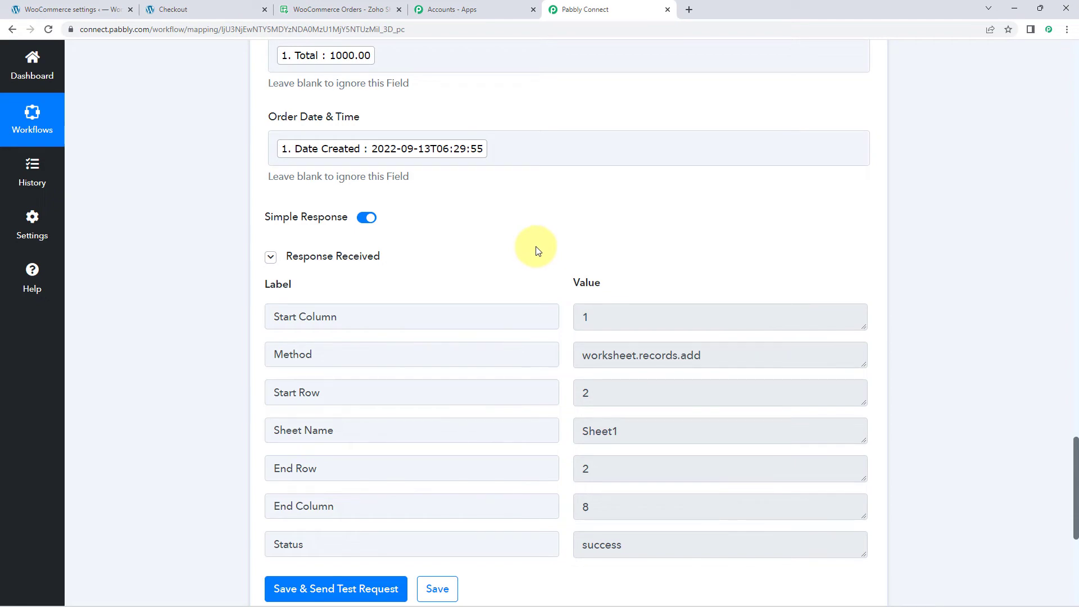
pyautogui.scroll(7, 535, 250)
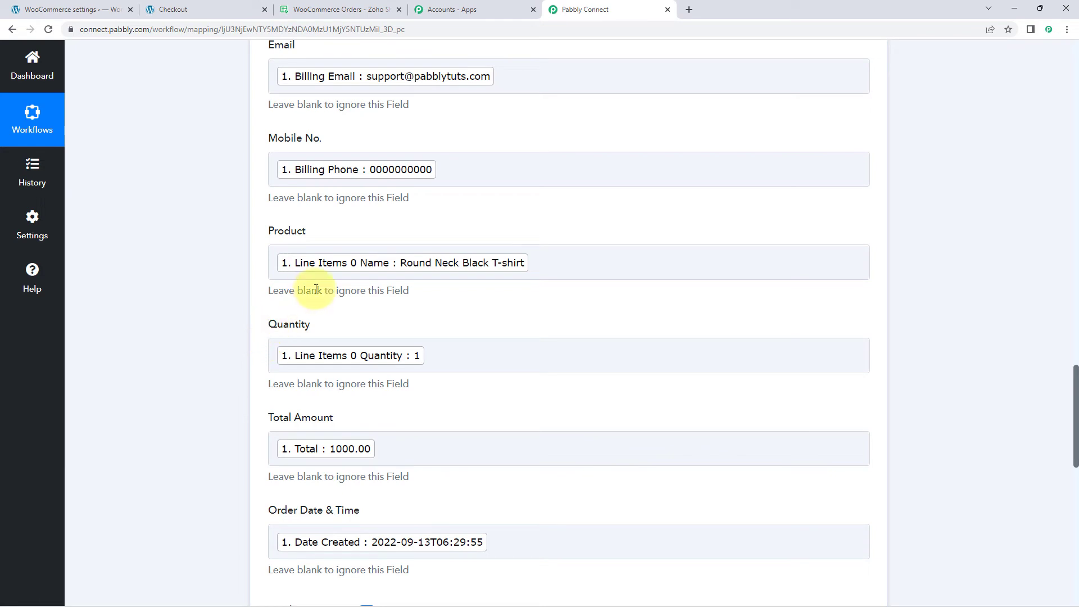
# Step: Compare the new row in the WooCommerce Orders spreadsheet with the order confirmation on the store's Checkout page
pyautogui.click(325, 7)
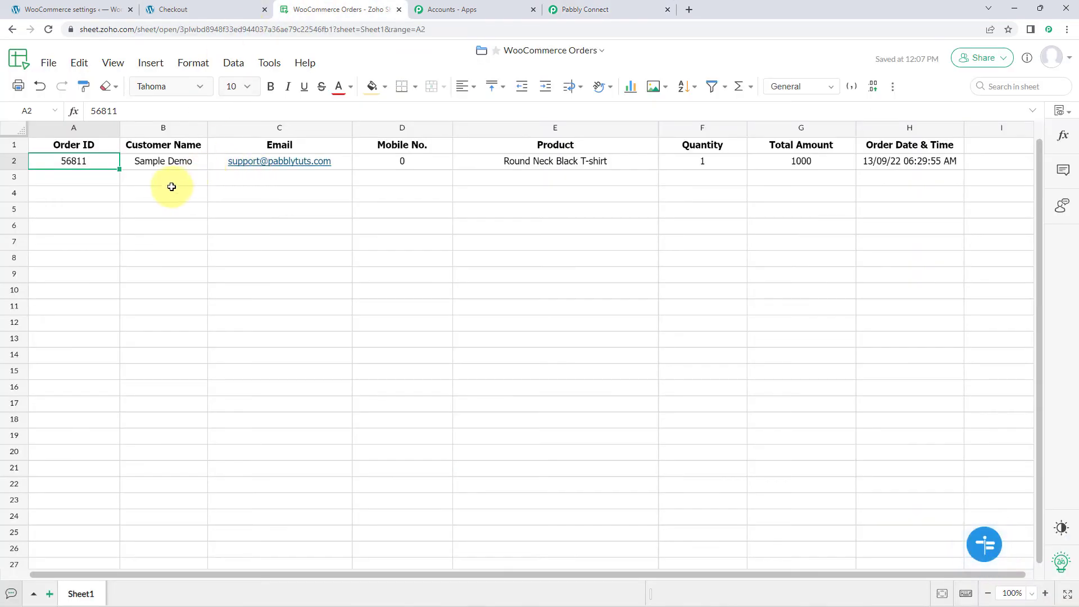
pyautogui.click(81, 180)
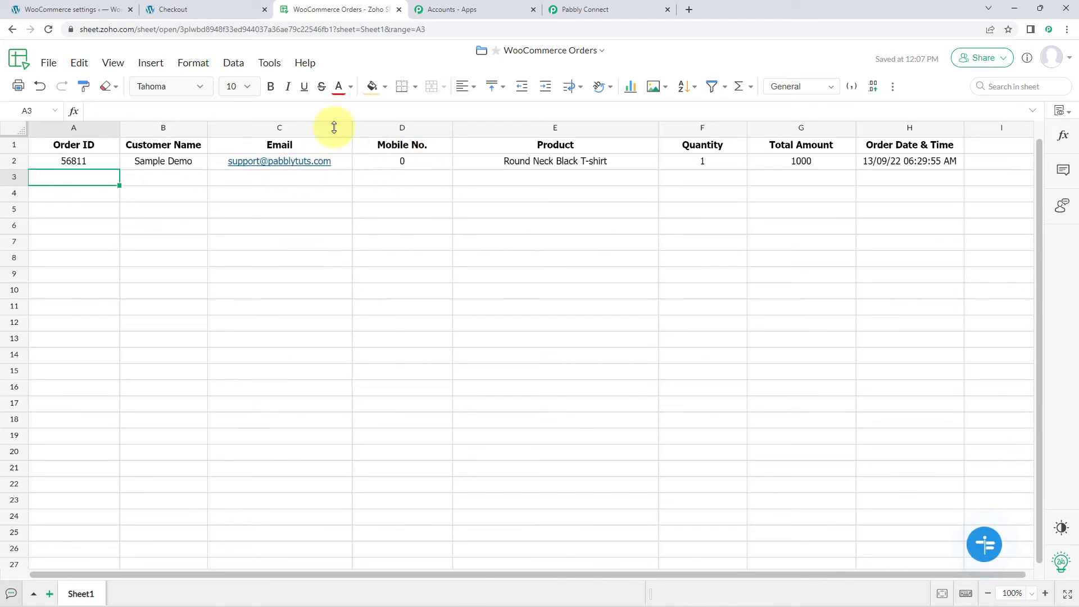
pyautogui.click(254, 9)
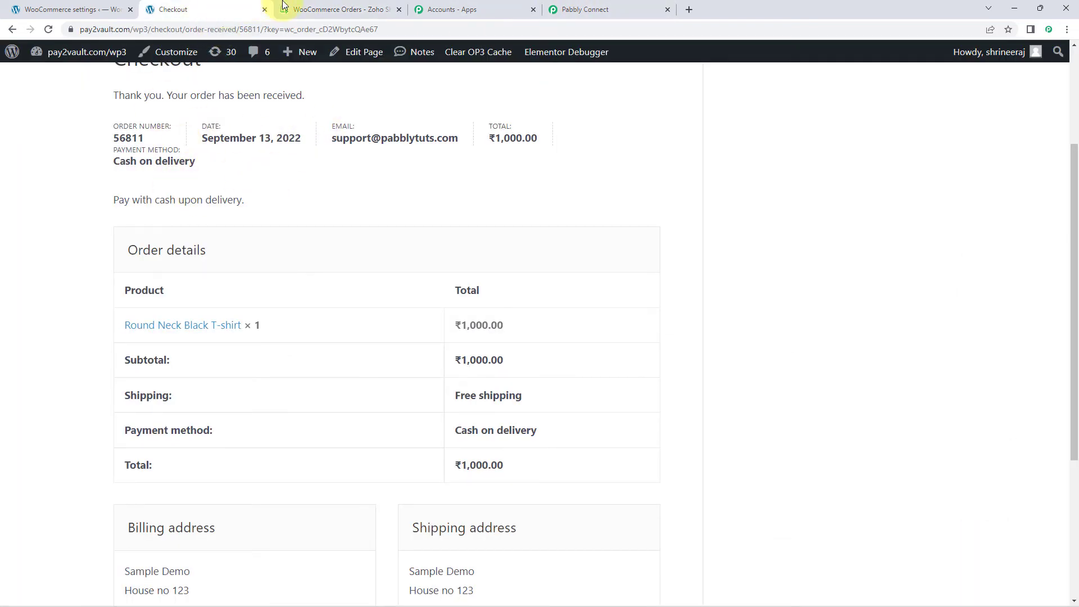
pyautogui.click(325, 8)
pyautogui.moveTo(75, 163); pyautogui.dragTo(919, 163)
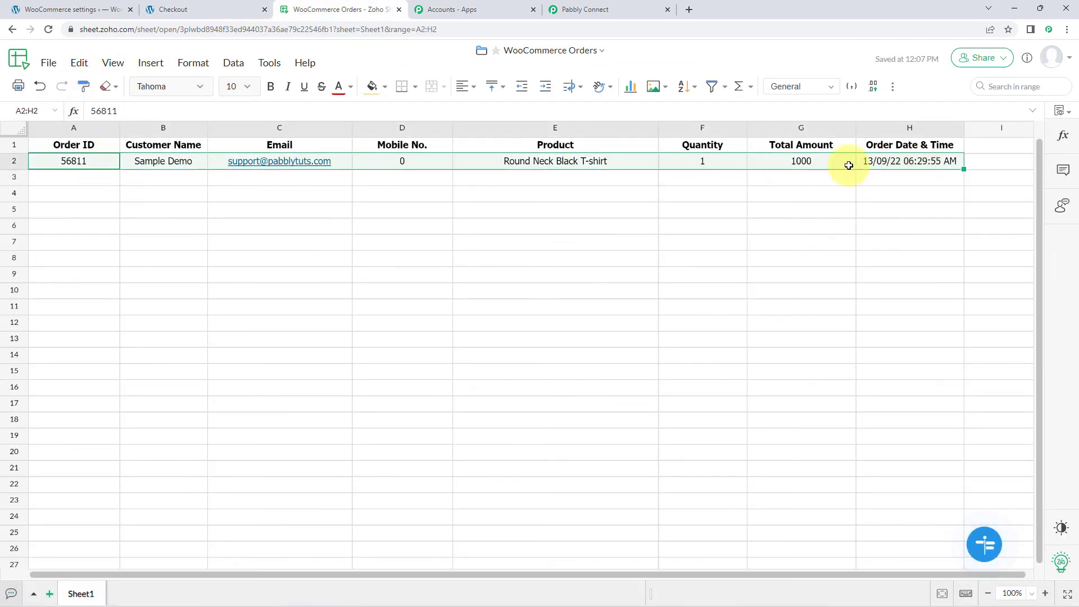
# Step: Check each value of the new order in row 2 of Sheet1, from Order ID through Order Date & Time
pyautogui.click(59, 162)
pyautogui.click(189, 161)
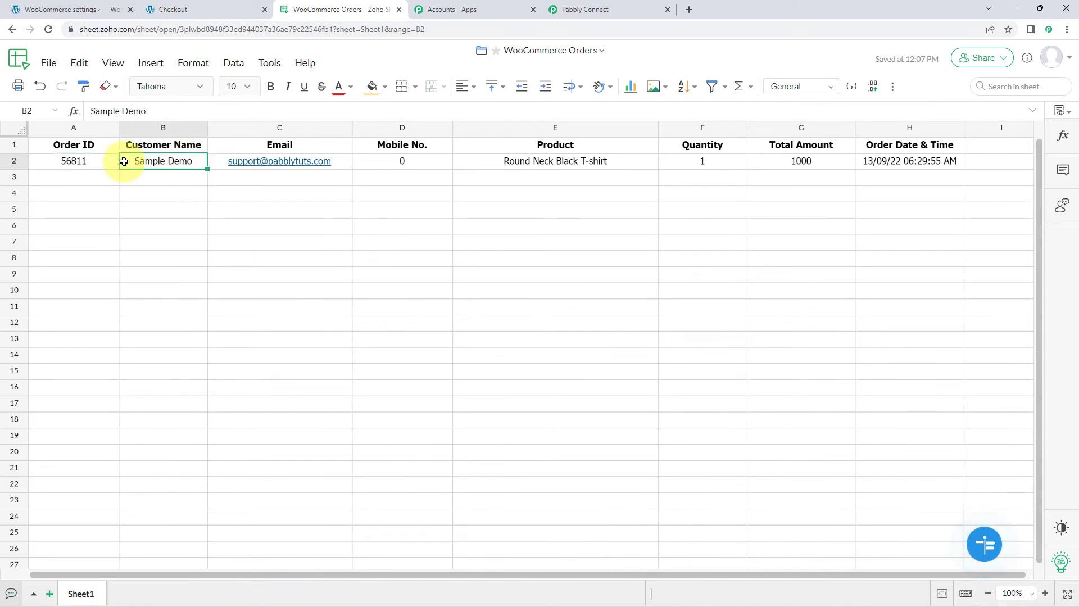
pyautogui.click(337, 161)
pyautogui.click(400, 161)
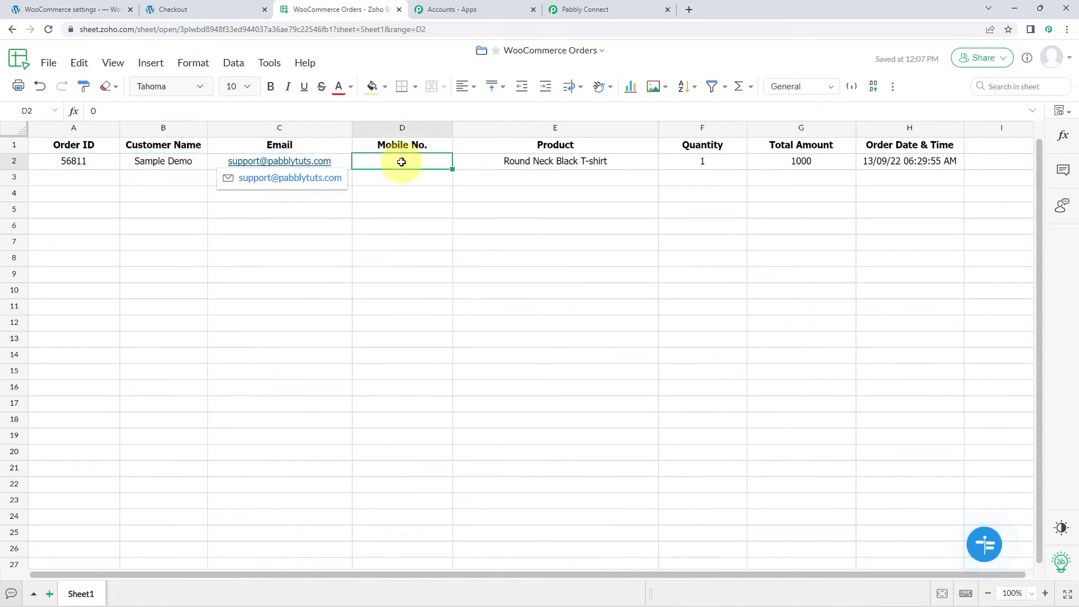
pyautogui.click(525, 162)
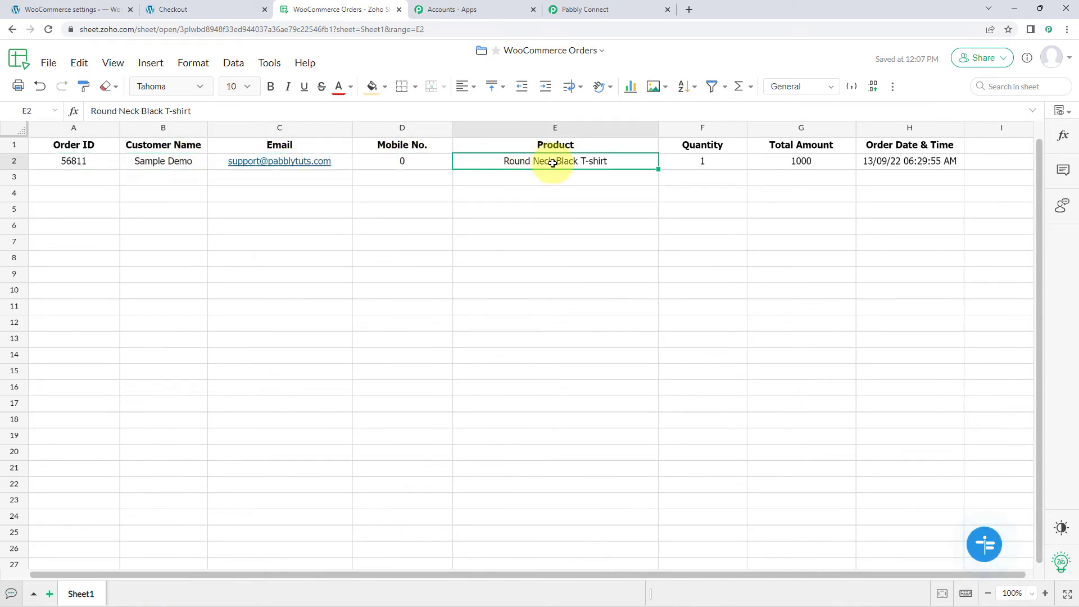
pyautogui.click(700, 166)
pyautogui.click(799, 166)
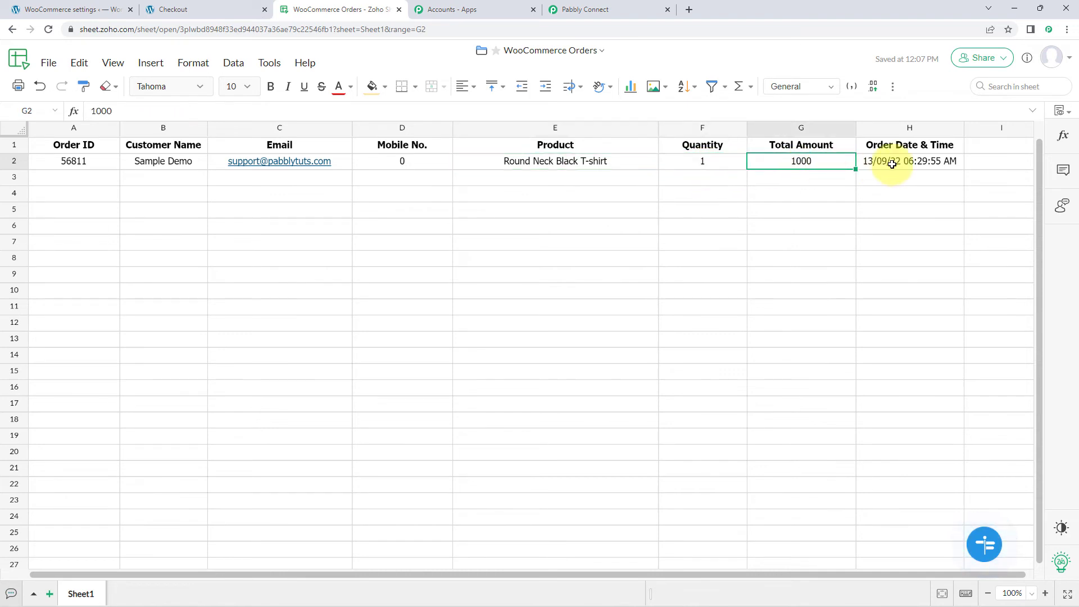
pyautogui.click(913, 160)
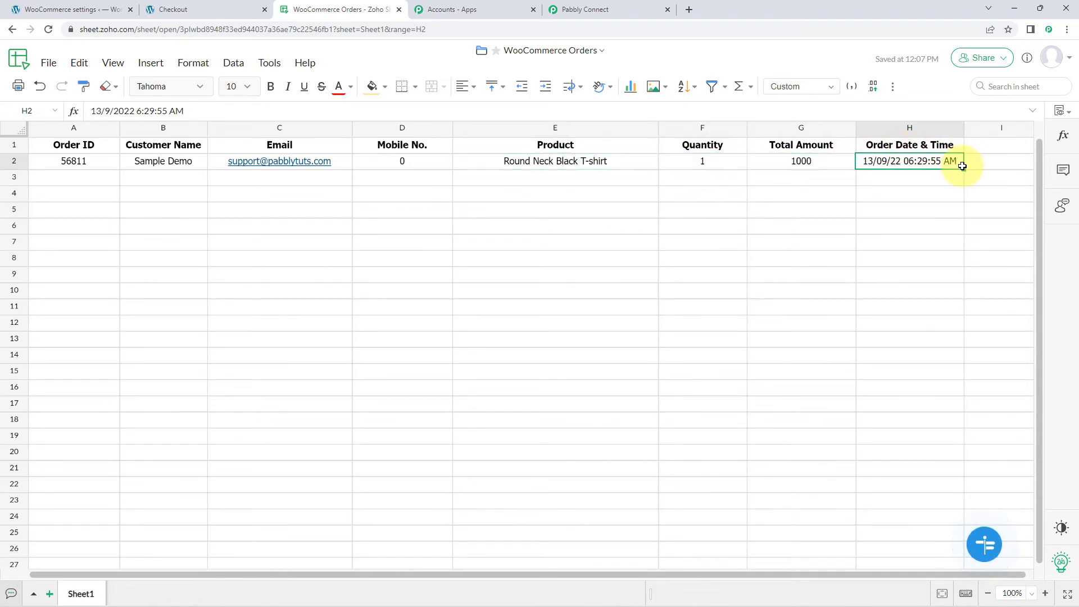
# Step: Compare the Mobile No. cell in row 2 with the phone number in the order confirmation's billing address
pyautogui.click(382, 164)
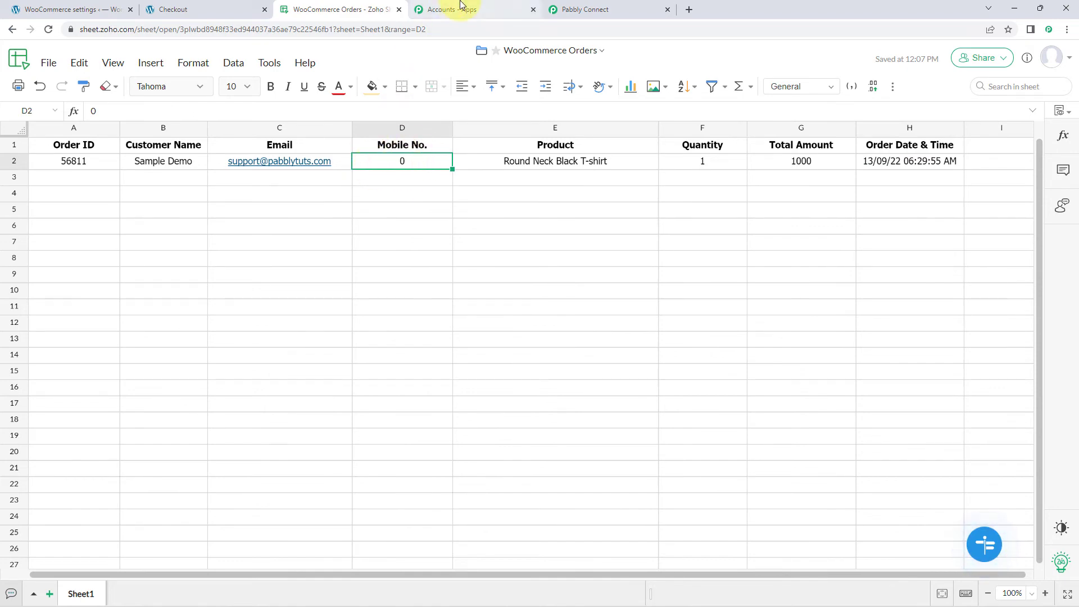
pyautogui.click(224, 10)
pyautogui.scroll(-1, 260, 324)
pyautogui.scroll(-3, 260, 324)
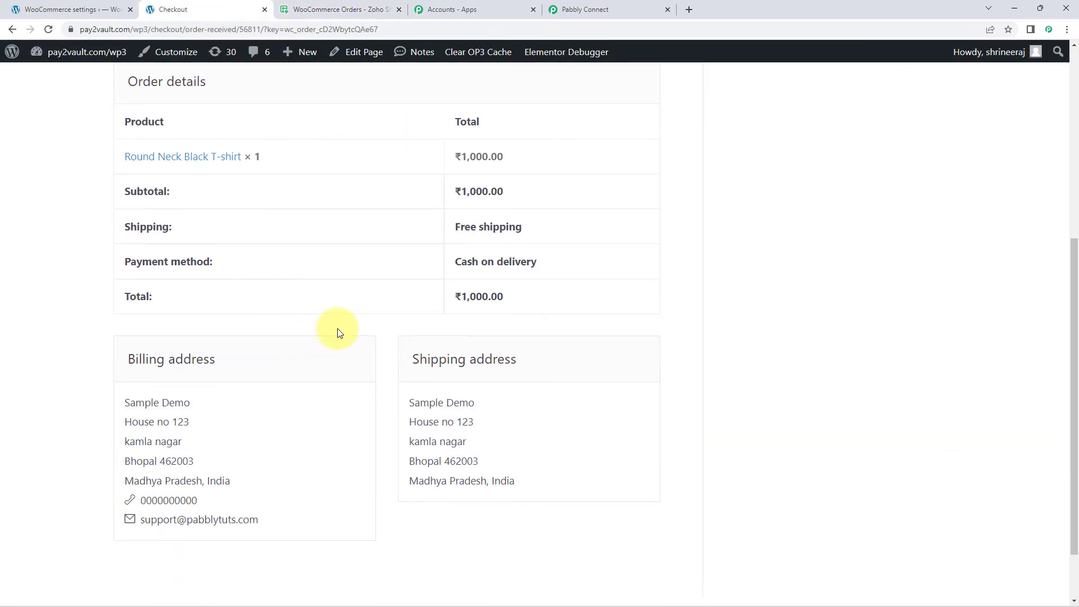
pyautogui.moveTo(196, 445); pyautogui.dragTo(136, 444)
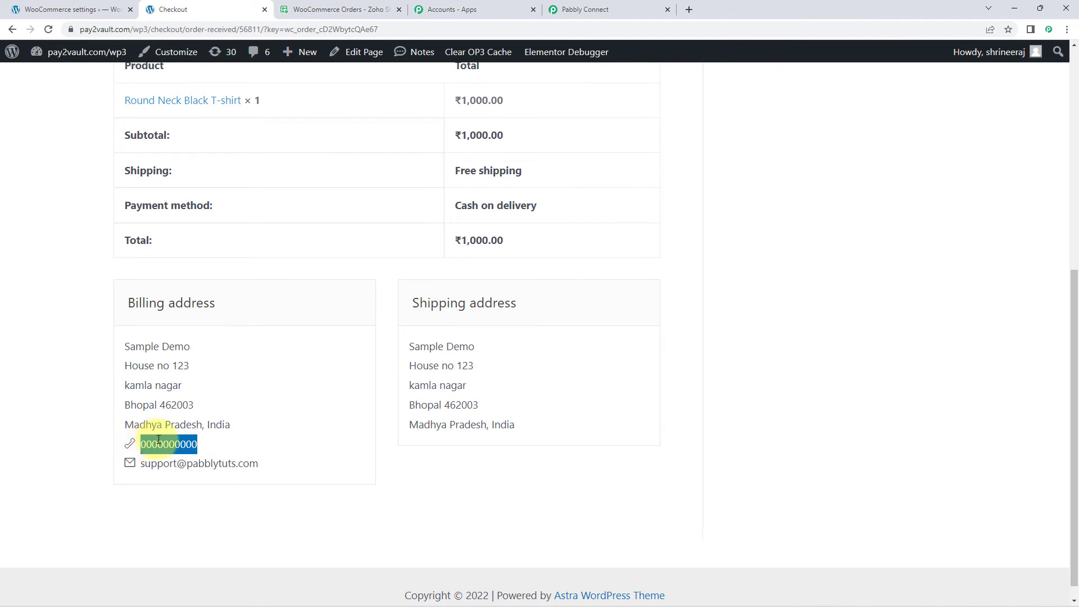
pyautogui.click(137, 445)
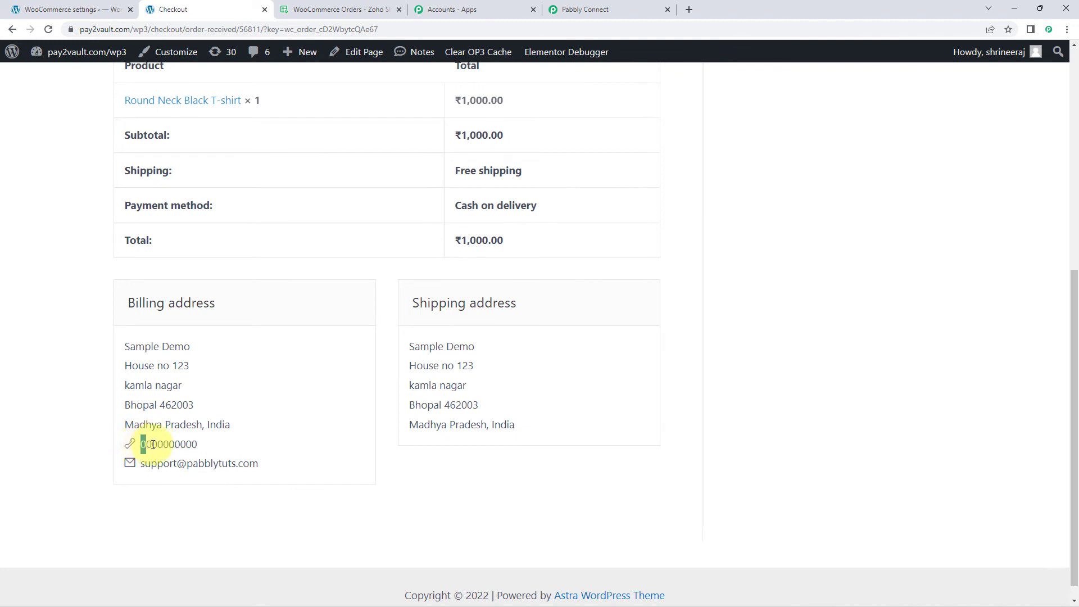
pyautogui.moveTo(153, 445)
pyautogui.mouseDown()
pyautogui.moveTo(205, 442)
pyautogui.moveTo(140, 447)
pyautogui.mouseUp()
pyautogui.click(212, 445)
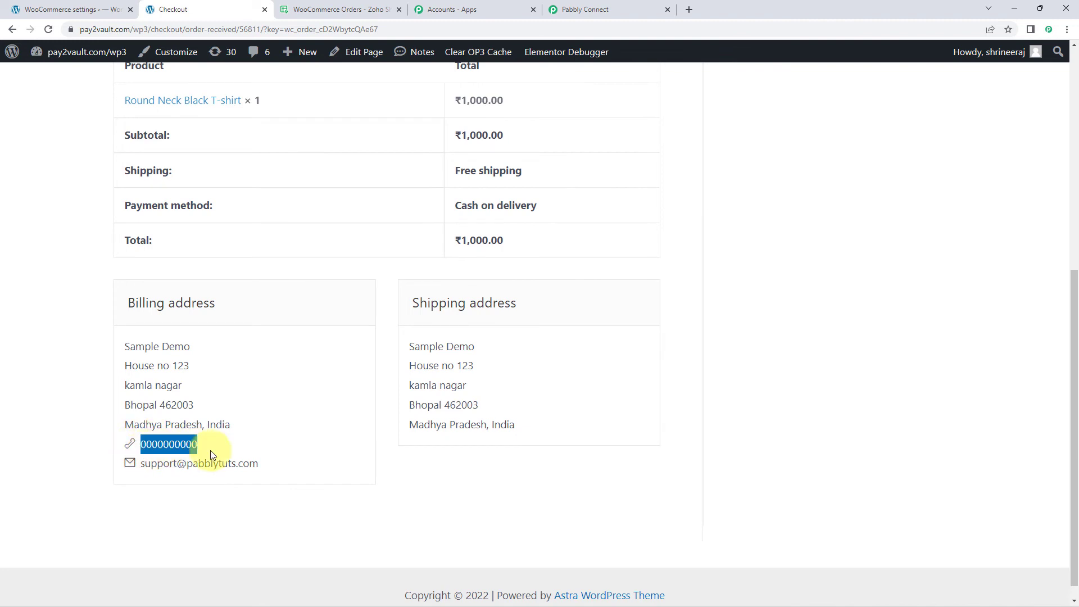
pyautogui.click(217, 445)
pyautogui.moveTo(217, 446); pyautogui.dragTo(132, 443)
pyautogui.click(187, 444)
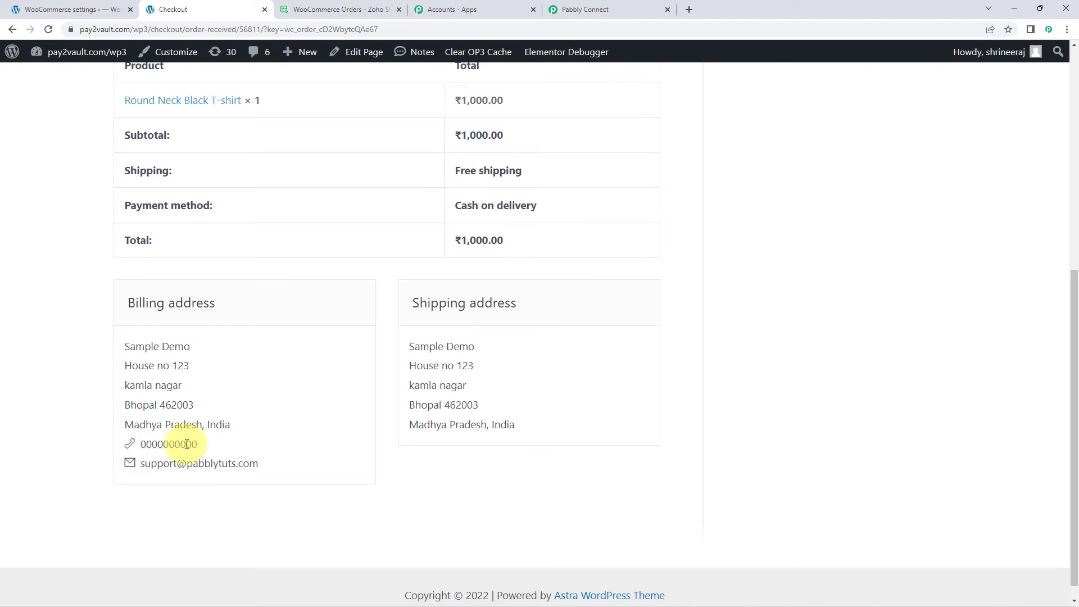
# Step: Check the Mobile No. mapping in the Pabbly Connect Create Row action against the Mobile No. column in the spreadsheet
pyautogui.click(584, 9)
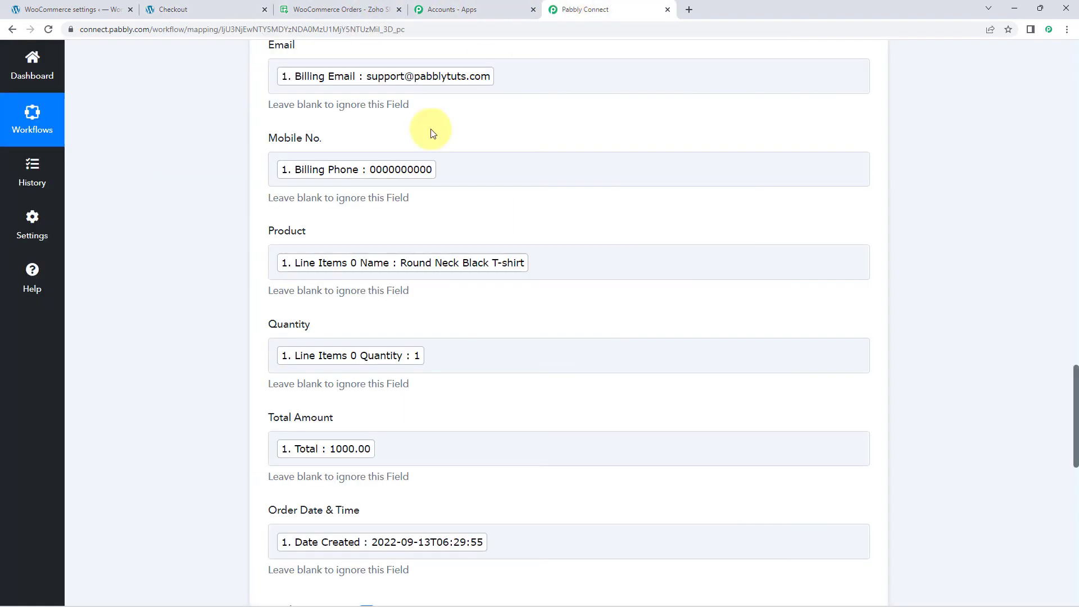
pyautogui.scroll(-3, 379, 313)
pyautogui.scroll(3, 378, 289)
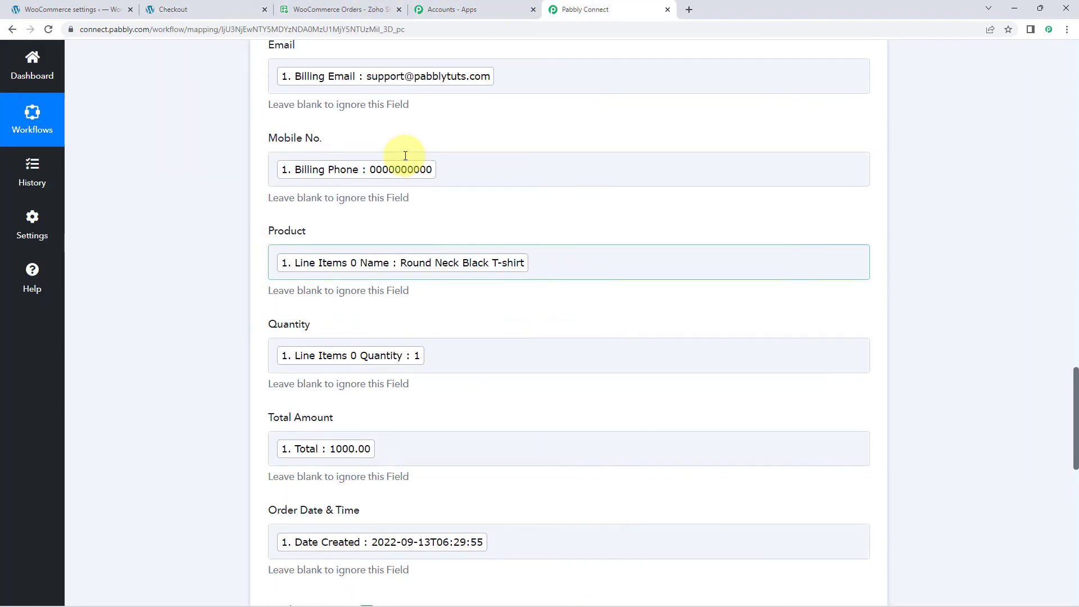
pyautogui.click(301, 6)
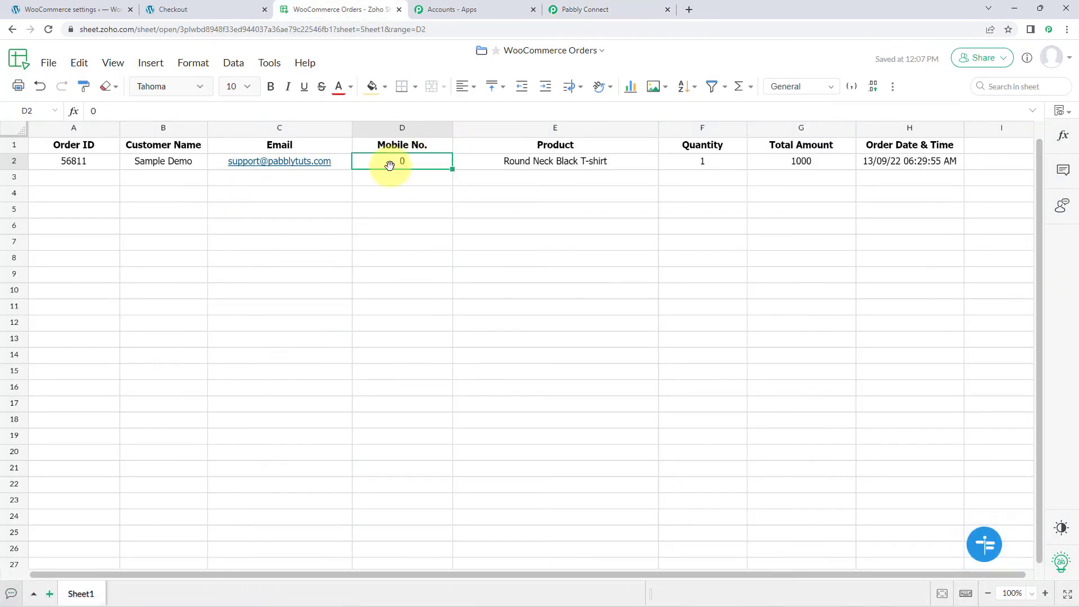
pyautogui.click(375, 180)
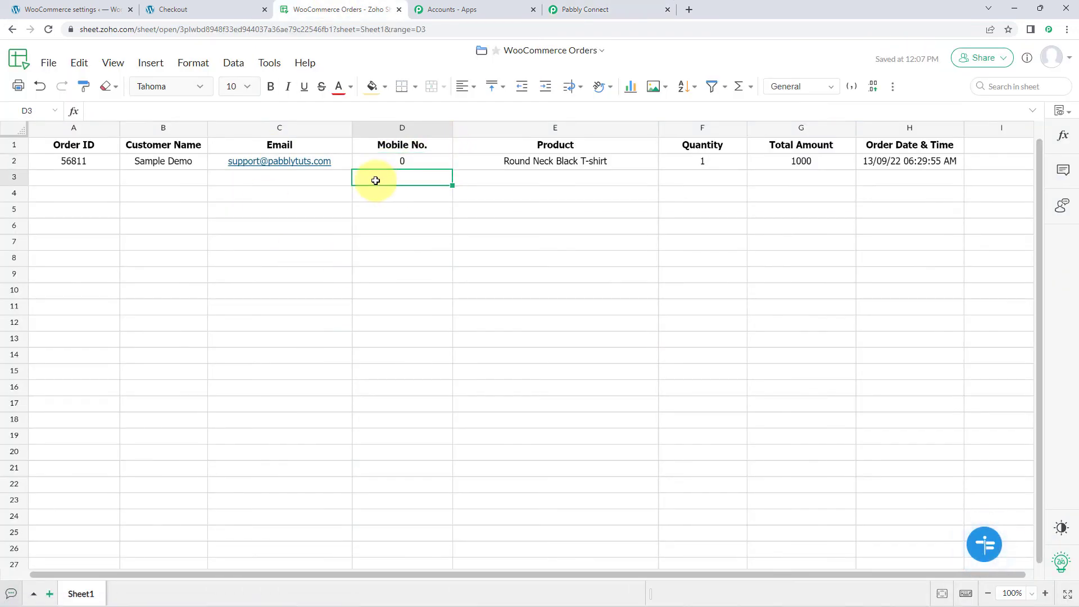
# Step: Return to Pabbly Connect and collapse the Zoho Sheet Create Row action and the WooCommerce New Order Created trigger
pyautogui.click(587, 9)
pyautogui.scroll(13, 908, 197)
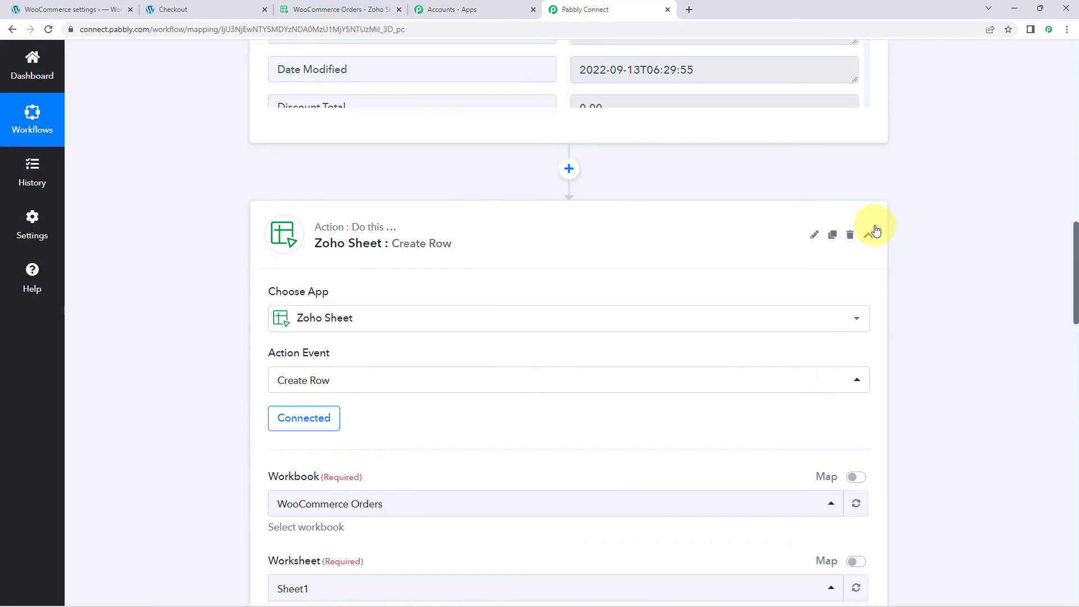
pyautogui.click(868, 236)
pyautogui.scroll(10, 872, 233)
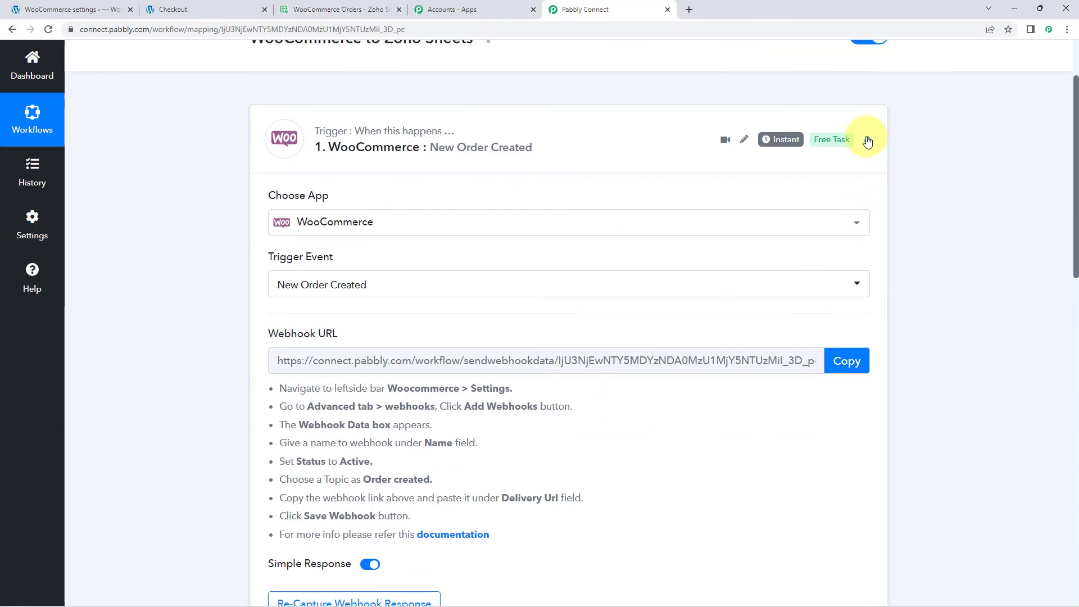
pyautogui.click(867, 137)
pyautogui.scroll(1, 922, 200)
pyautogui.scroll(-1, 922, 208)
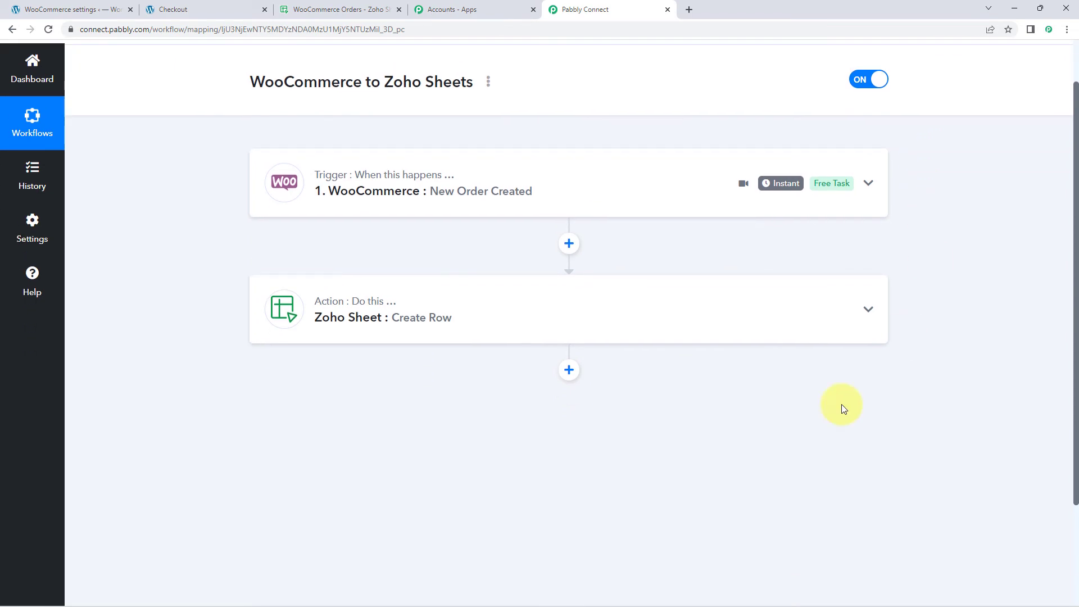
# Step: Go back to the WooCommerce shop page in the browser and add the Iron Press to the cart
pyautogui.click(156, 9)
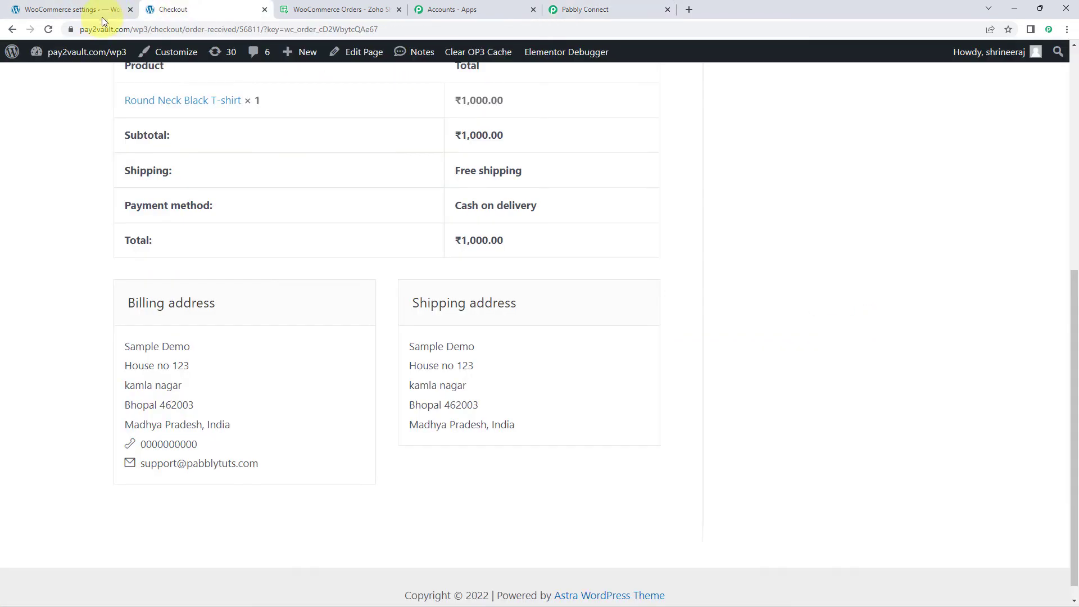
pyautogui.click(12, 29)
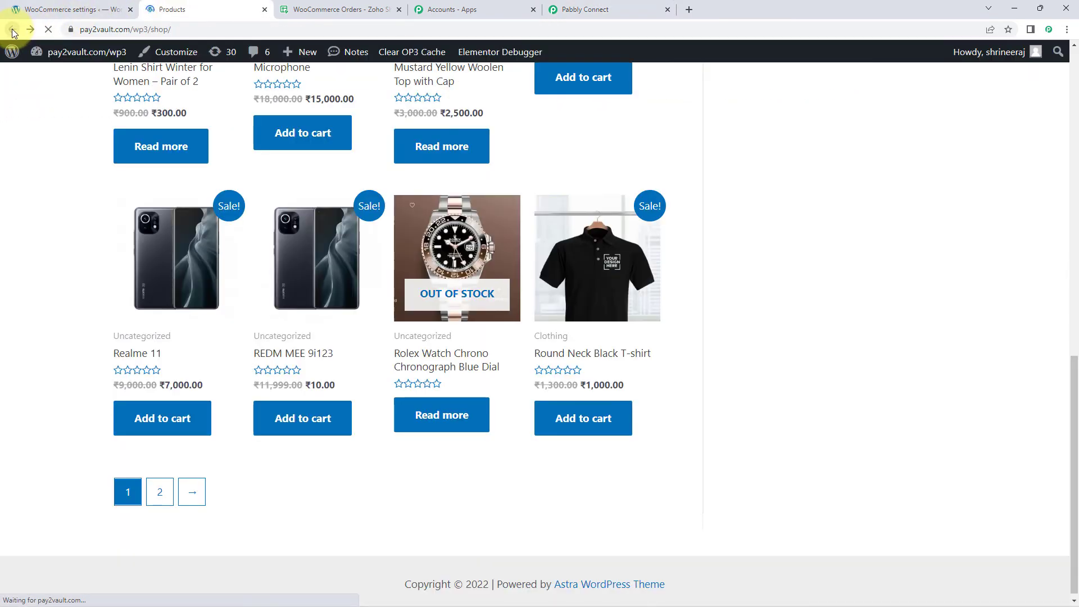
pyautogui.scroll(3, 53, 247)
pyautogui.scroll(6, 53, 248)
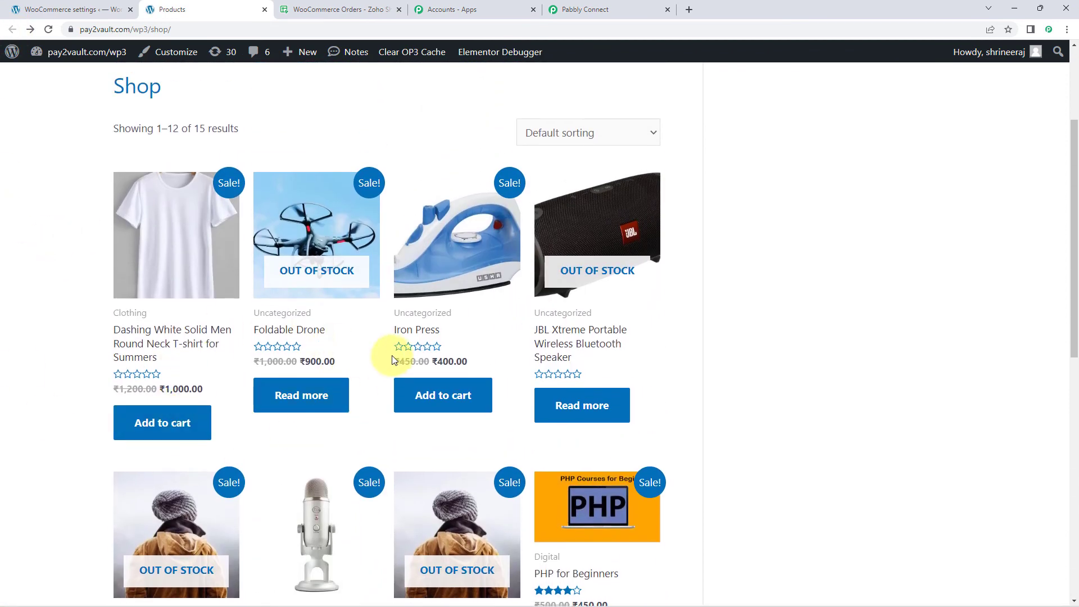
pyautogui.click(467, 401)
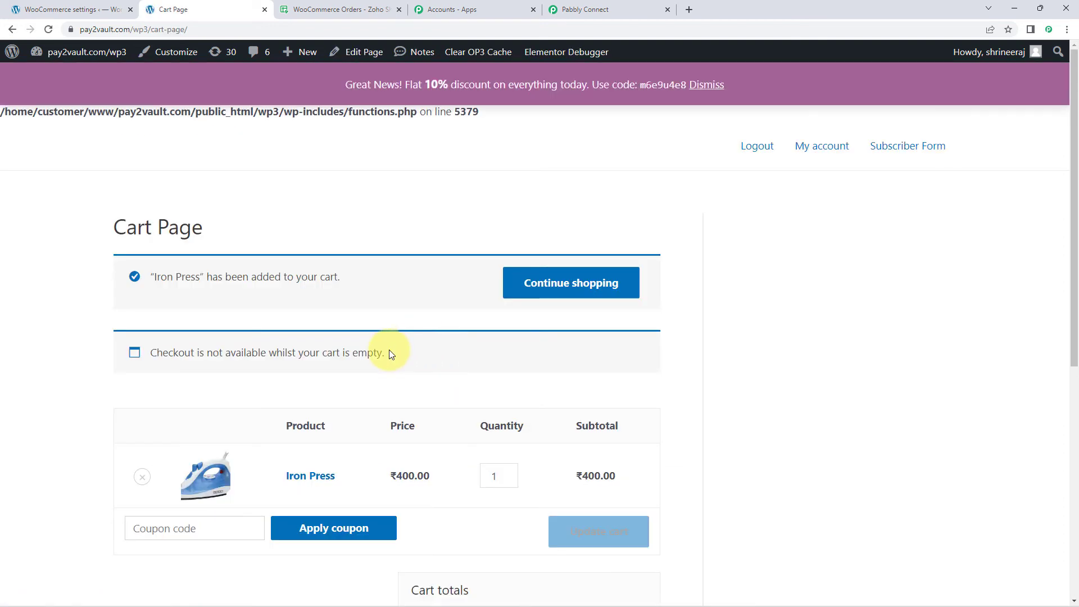
# Step: Proceed from the cart to checkout with one Iron Press
pyautogui.scroll(-5, 460, 330)
pyautogui.scroll(-2, 459, 335)
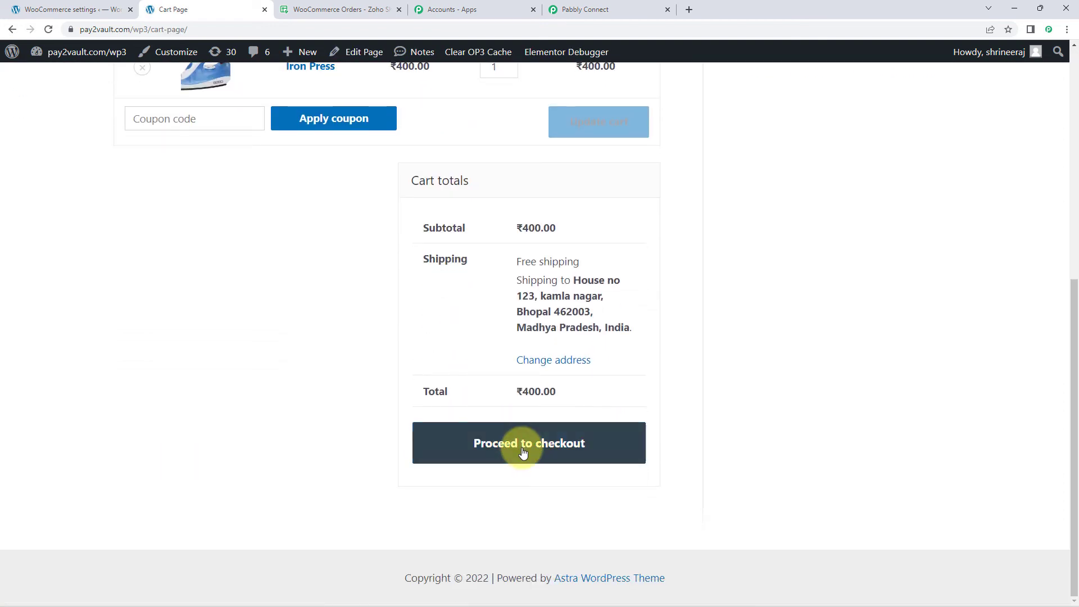
pyautogui.click(528, 448)
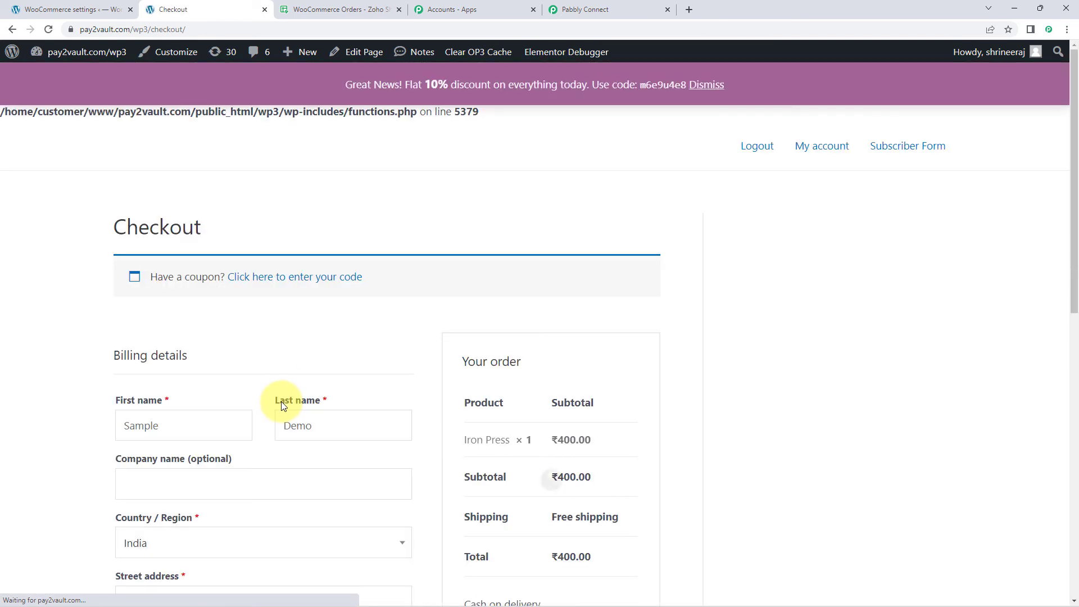
# Step: Replace the first and last name in the checkout billing details with a different test customer's name
pyautogui.scroll(-2, 242, 360)
pyautogui.moveTo(205, 315); pyautogui.dragTo(38, 324)
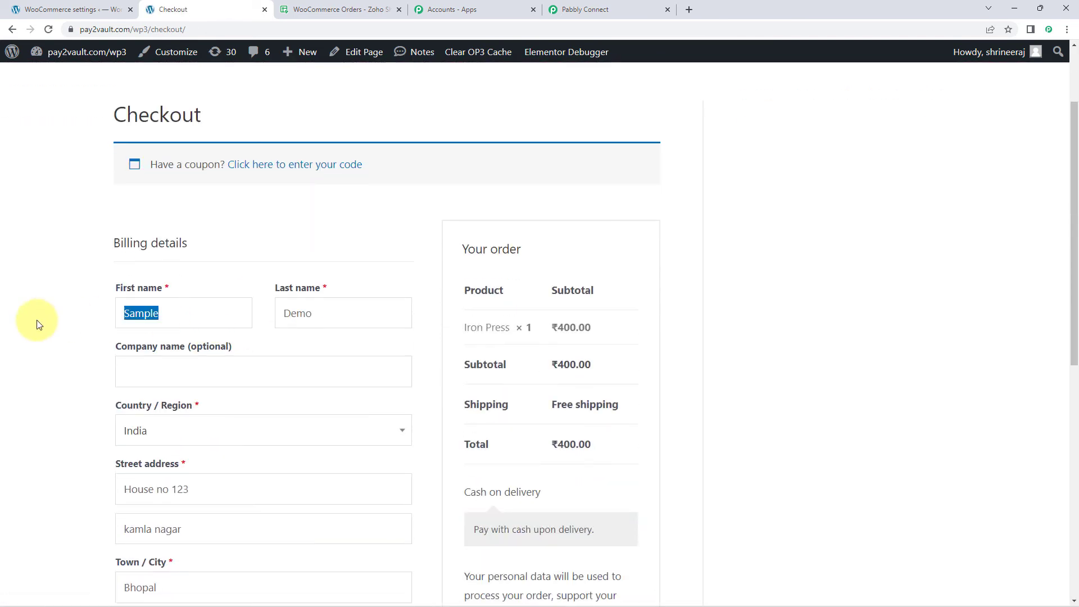
pyautogui.write('Dummy')
pyautogui.press('Tab')
pyautogui.write('N')
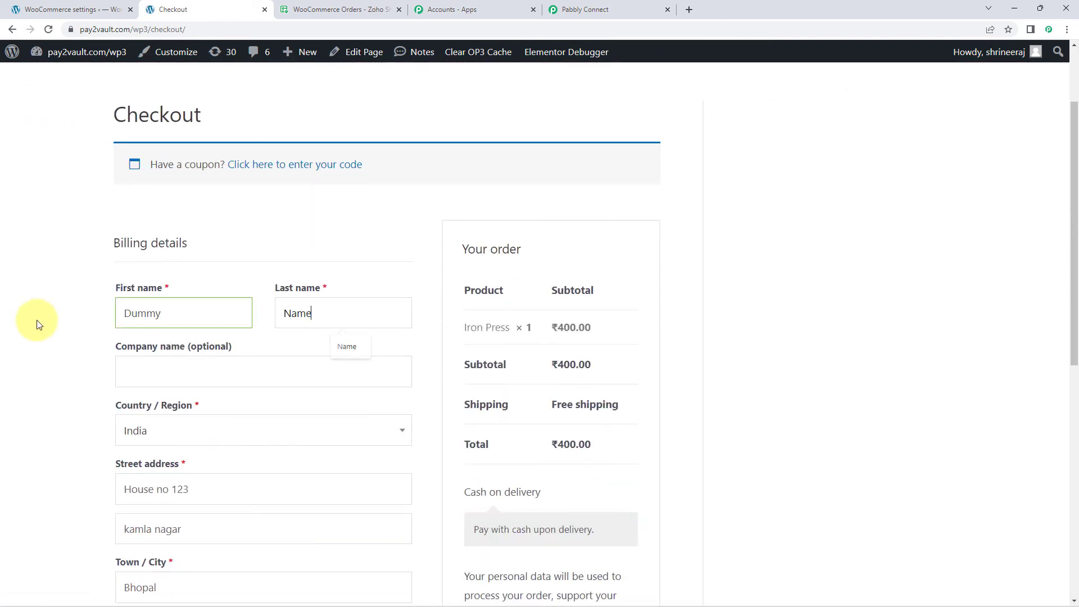
pyautogui.click(72, 392)
# Step: Change the billing email address and phone number to new test contact details, and review the completed billing form
pyautogui.scroll(-8, 82, 386)
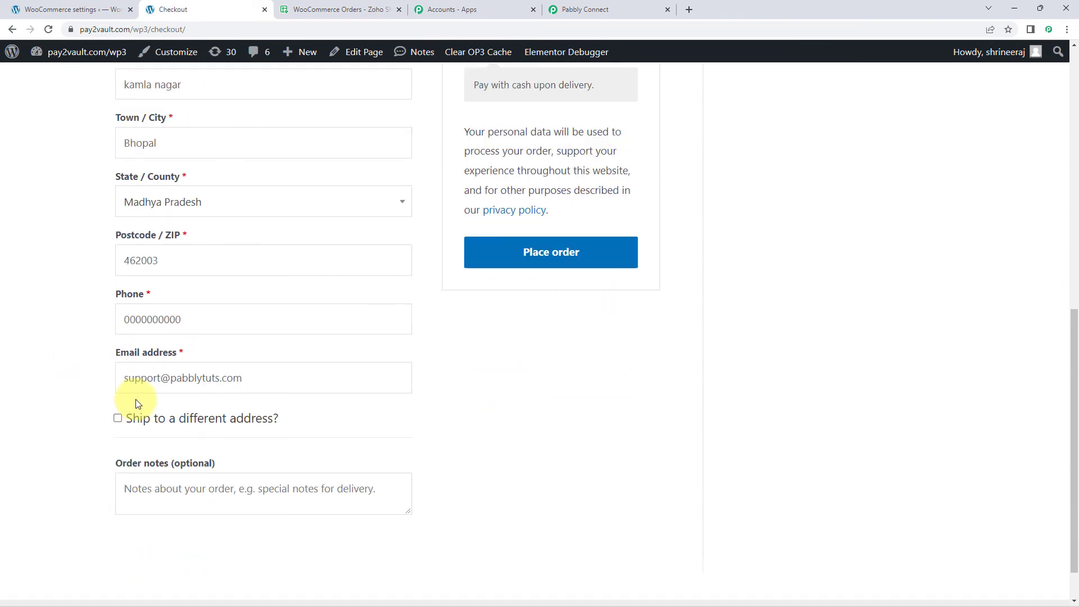
pyautogui.moveTo(161, 373); pyautogui.dragTo(49, 387)
pyautogui.write('demo')
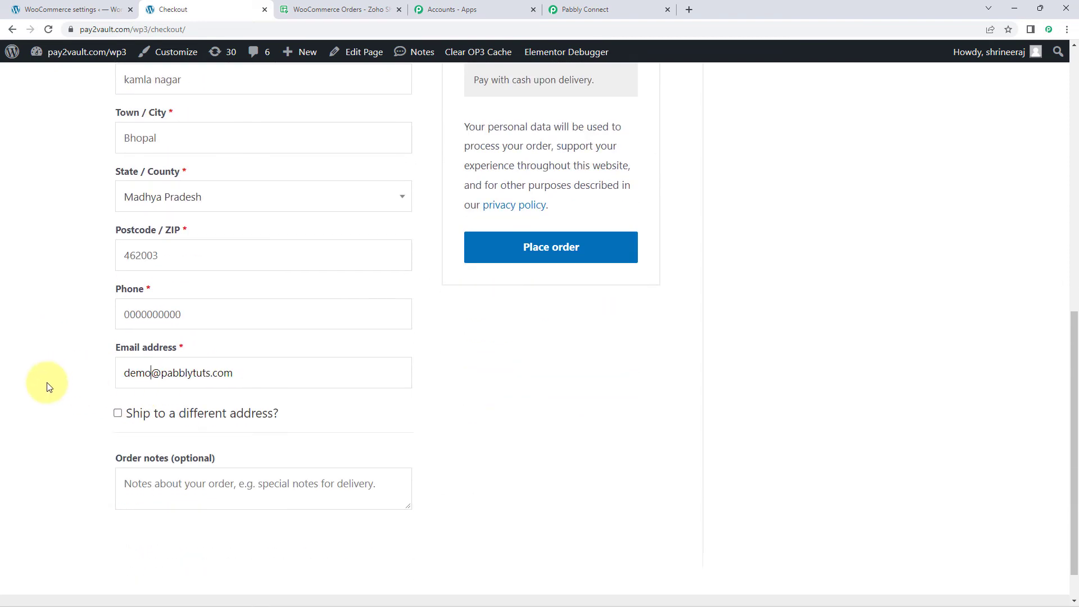
pyautogui.click(124, 315)
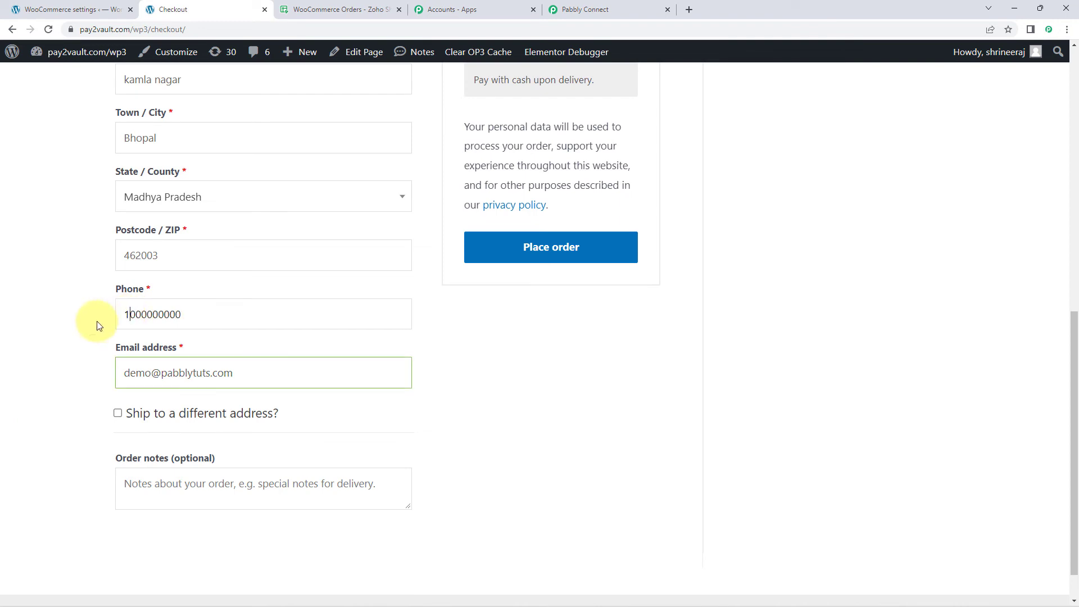
pyautogui.write('1')
pyautogui.scroll(1, 97, 323)
pyautogui.scroll(3, 94, 281)
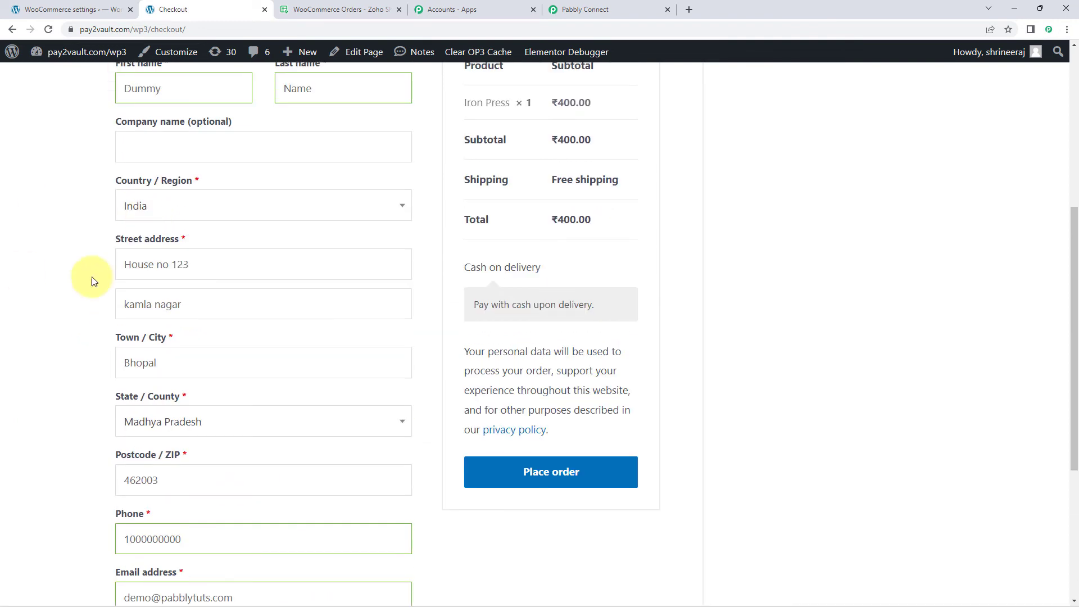
pyautogui.scroll(1, 59, 290)
pyautogui.scroll(-4, 58, 290)
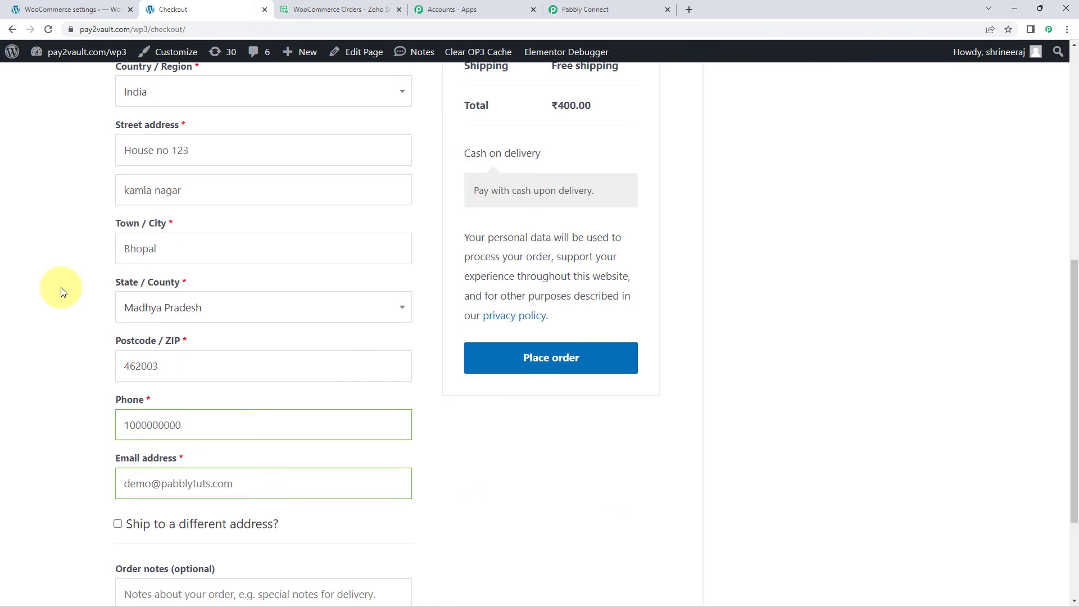
# Step: Place the cash-on-delivery order for one Iron Press and review the order confirmation
pyautogui.click(606, 313)
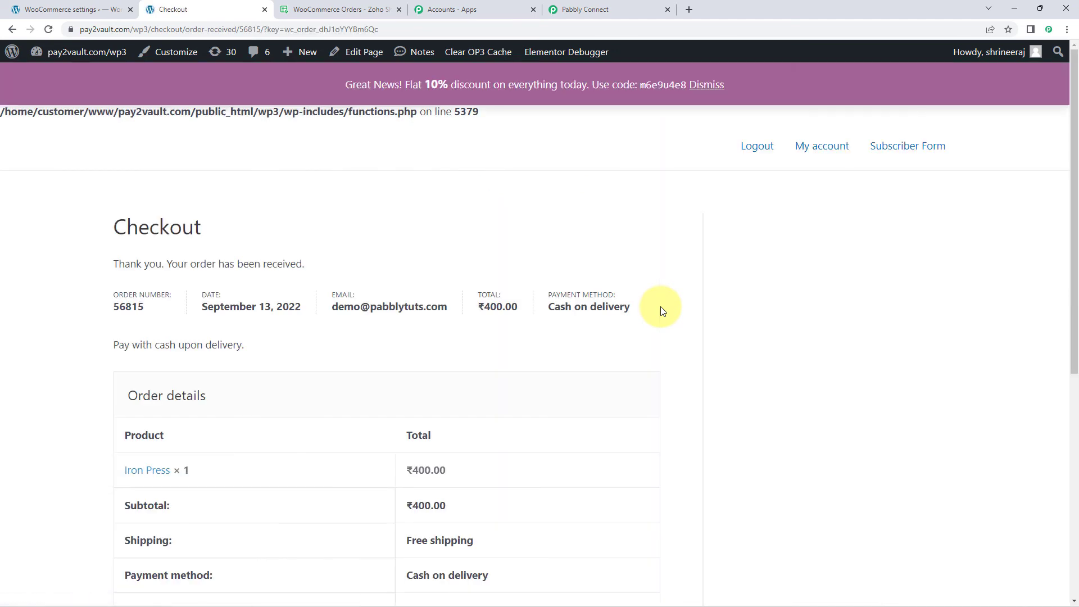
pyautogui.scroll(-1, 672, 270)
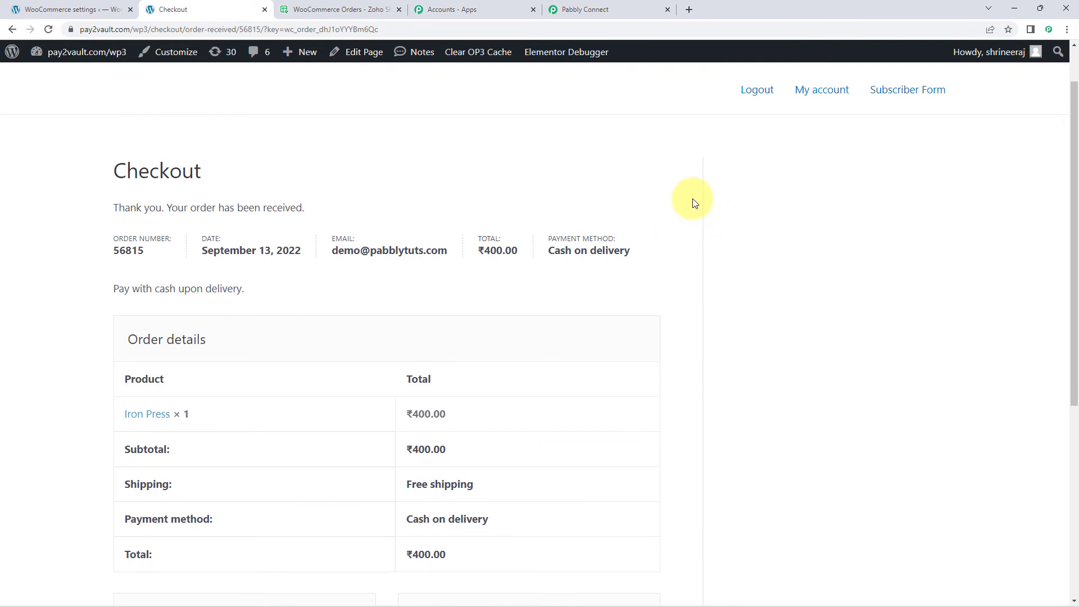
# Step: Switch to the WooCommerce Orders sheet in Zoho Sheet and check row 3 for the new order's ID and customer name
pyautogui.click(336, 11)
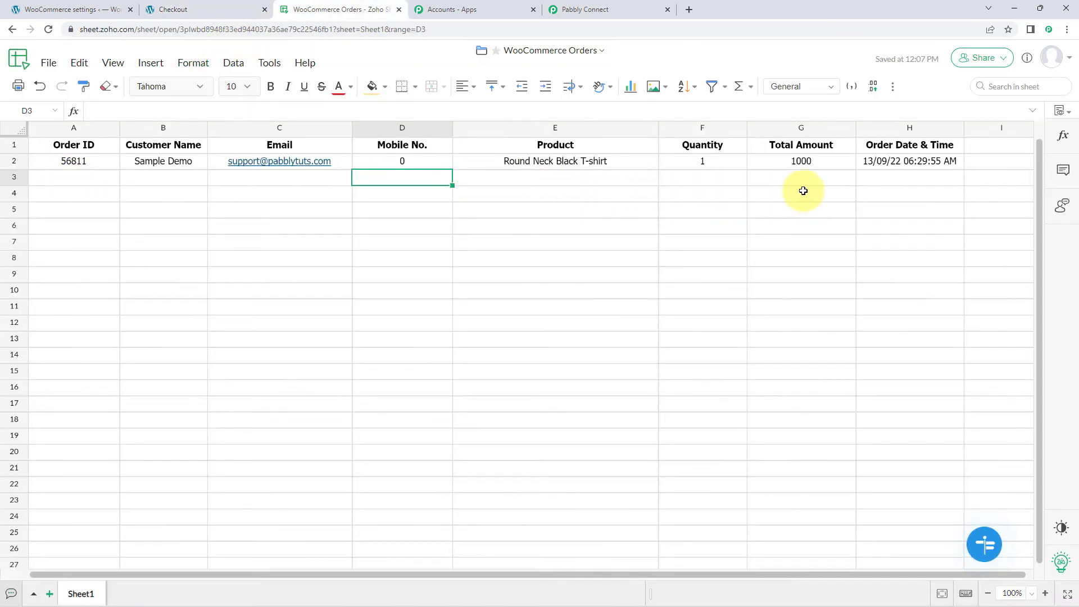
pyautogui.click(81, 181)
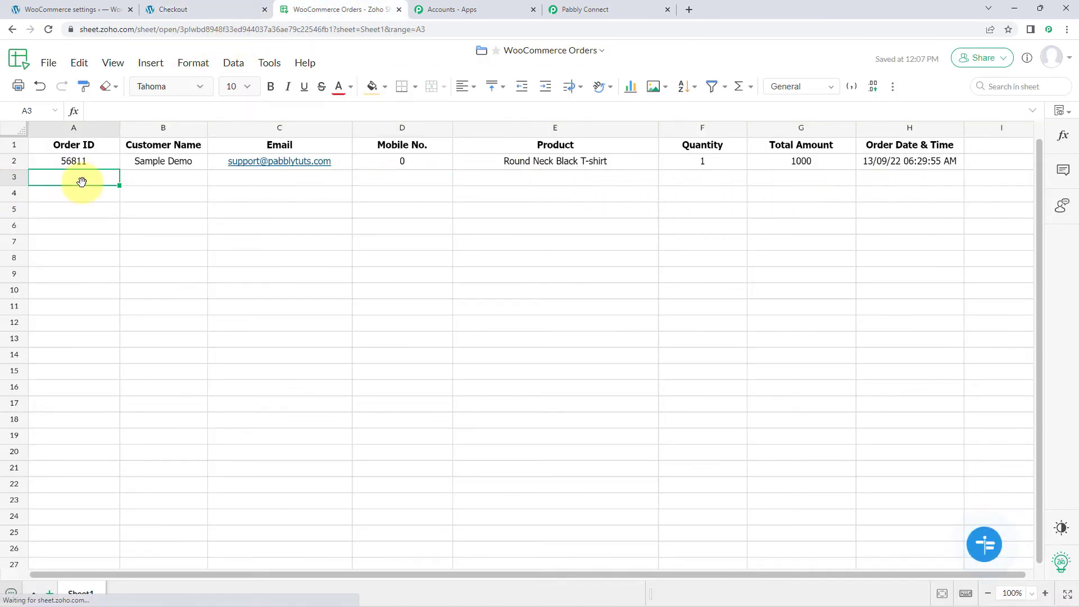
pyautogui.click(92, 194)
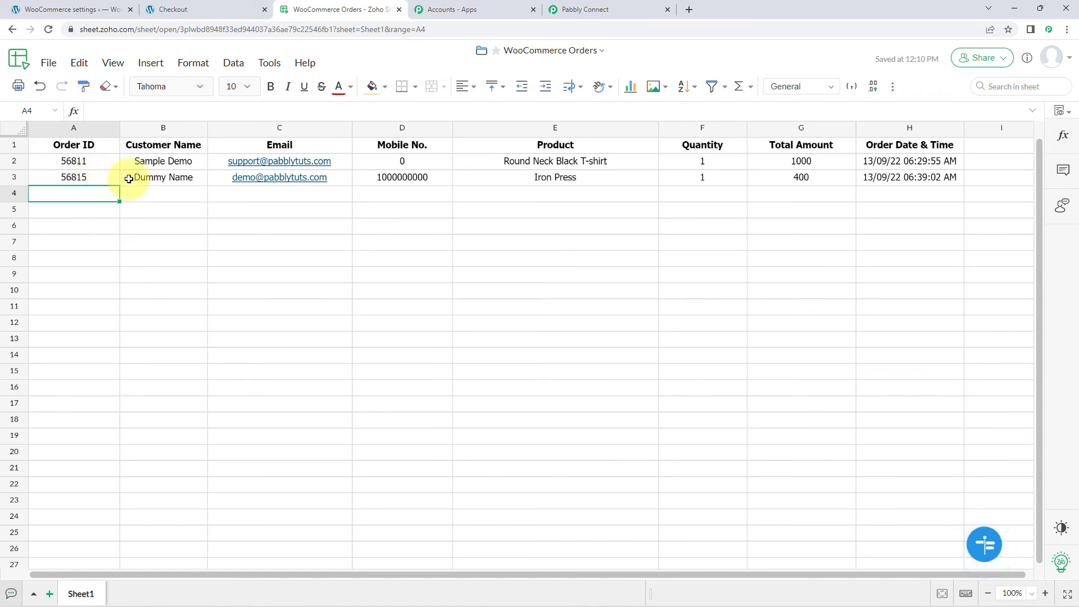
pyautogui.click(98, 177)
pyautogui.click(174, 178)
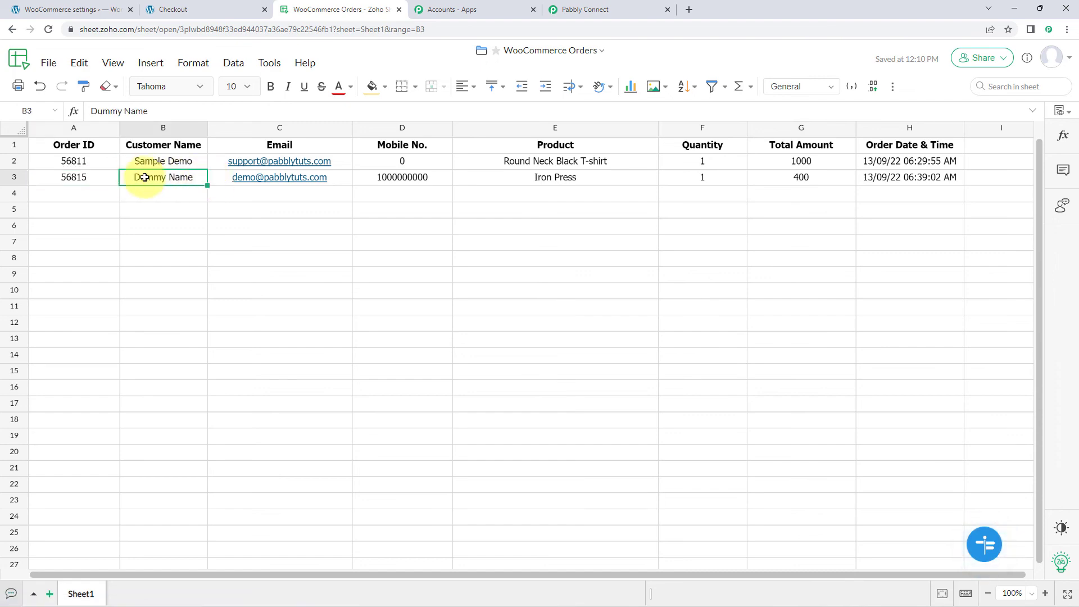
# Step: Go back to the WooCommerce order confirmation and review the order details and billing address for comparison with the sheet
pyautogui.click(194, 9)
pyautogui.scroll(-2, 163, 315)
pyautogui.scroll(-2, 167, 302)
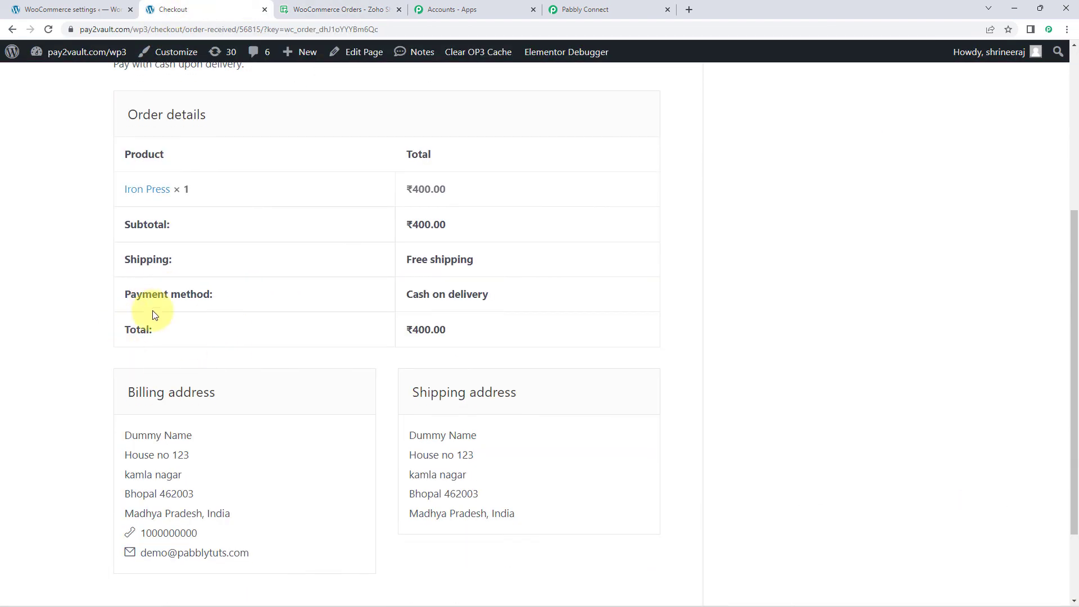
# Step: Check the new order's product, quantity, total amount and date in Zoho Sheet, and return to the Pabbly Connect workflow
pyautogui.click(375, 8)
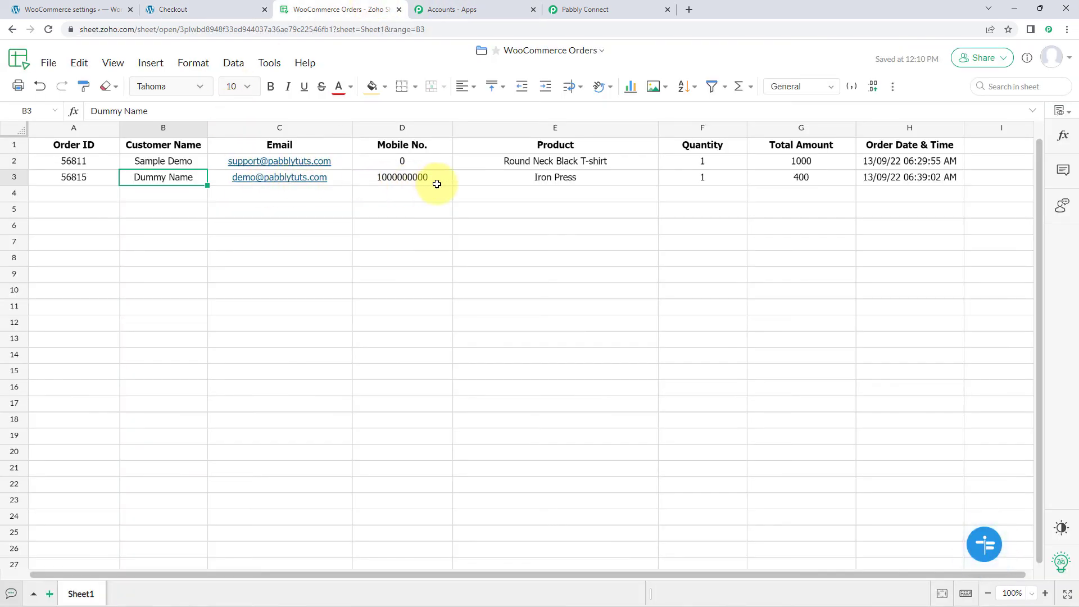
pyautogui.click(579, 177)
pyautogui.click(710, 179)
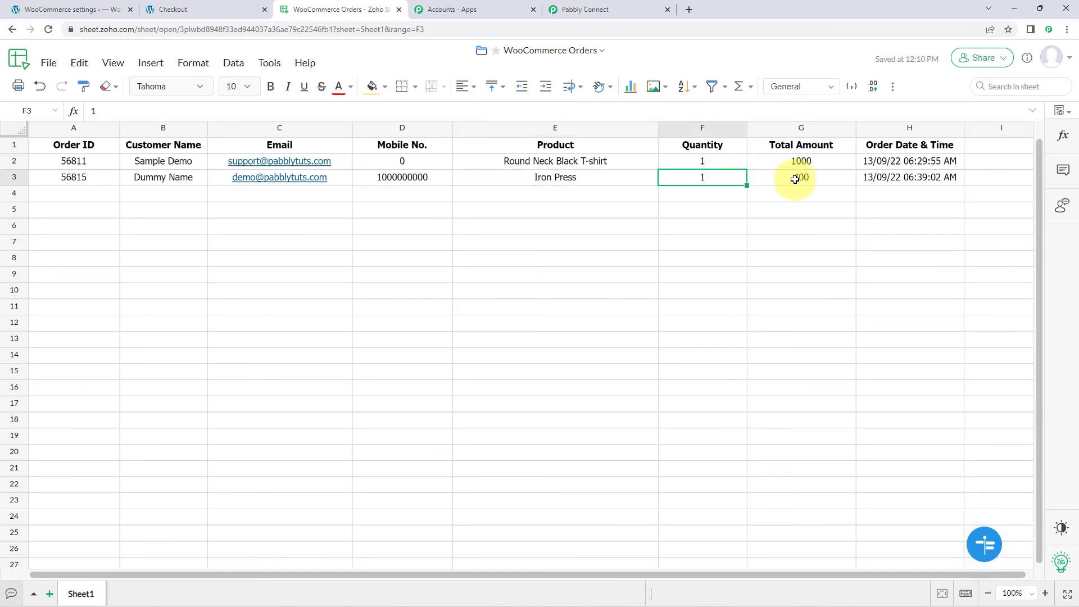
pyautogui.click(795, 179)
pyautogui.click(886, 178)
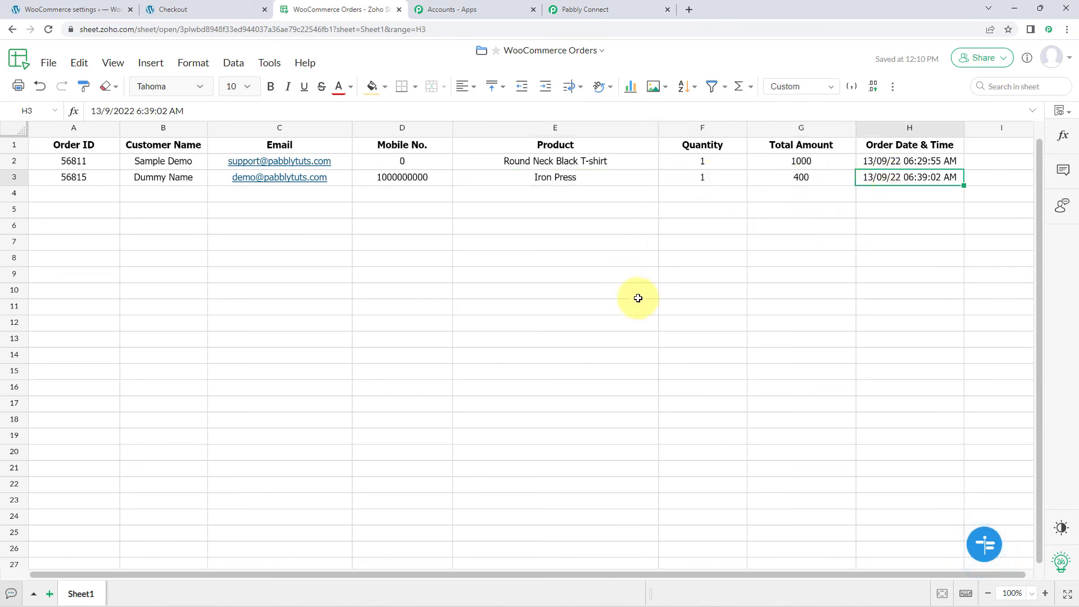
pyautogui.click(609, 7)
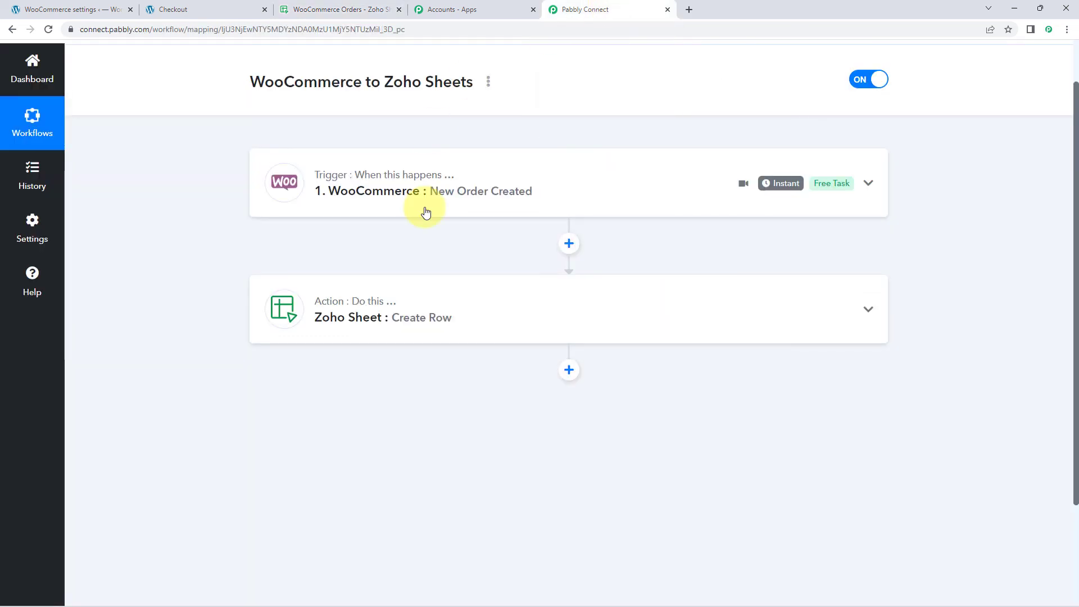